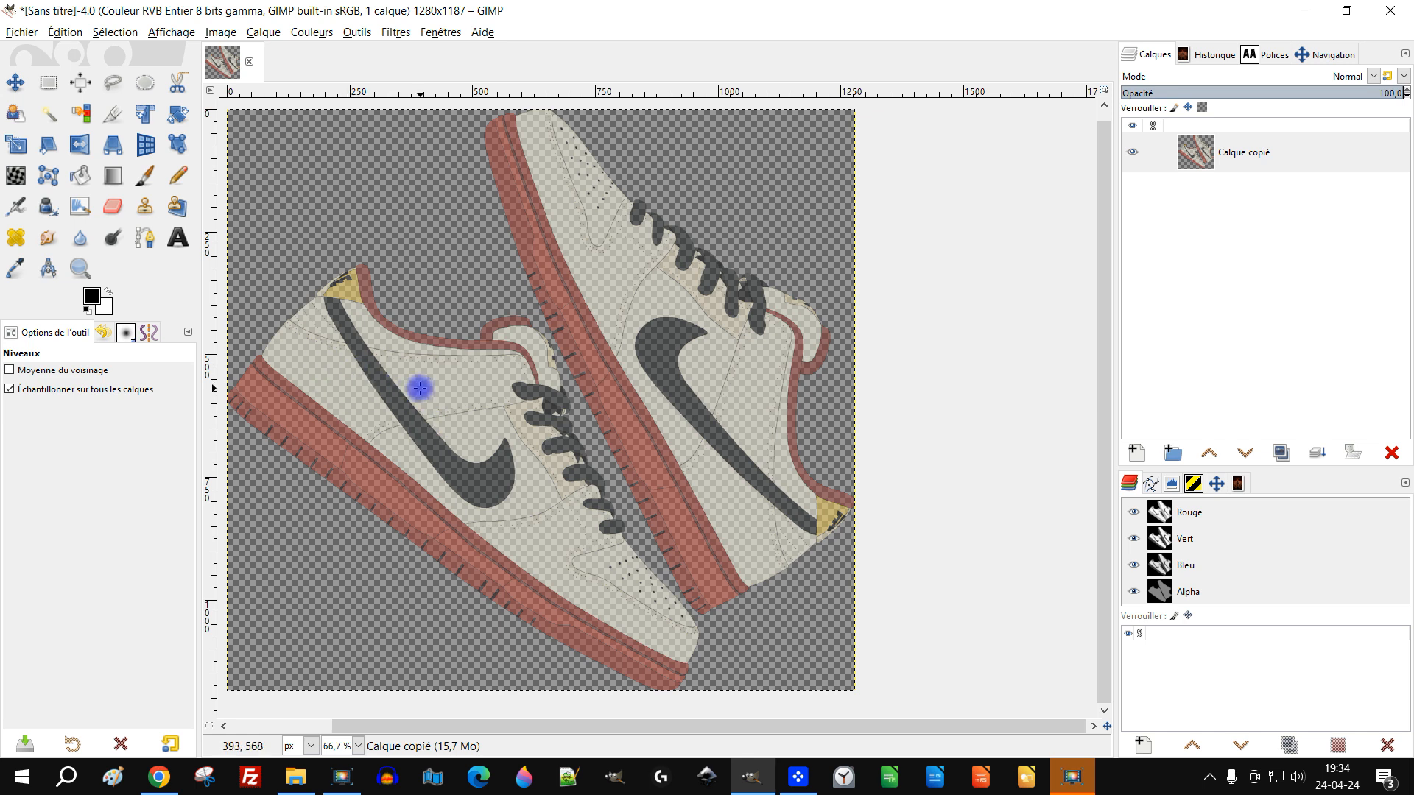
# - Create a layer named fond filled with the foreground color and move it below the Calque copié shoe layer
pyautogui.click(1251, 152)
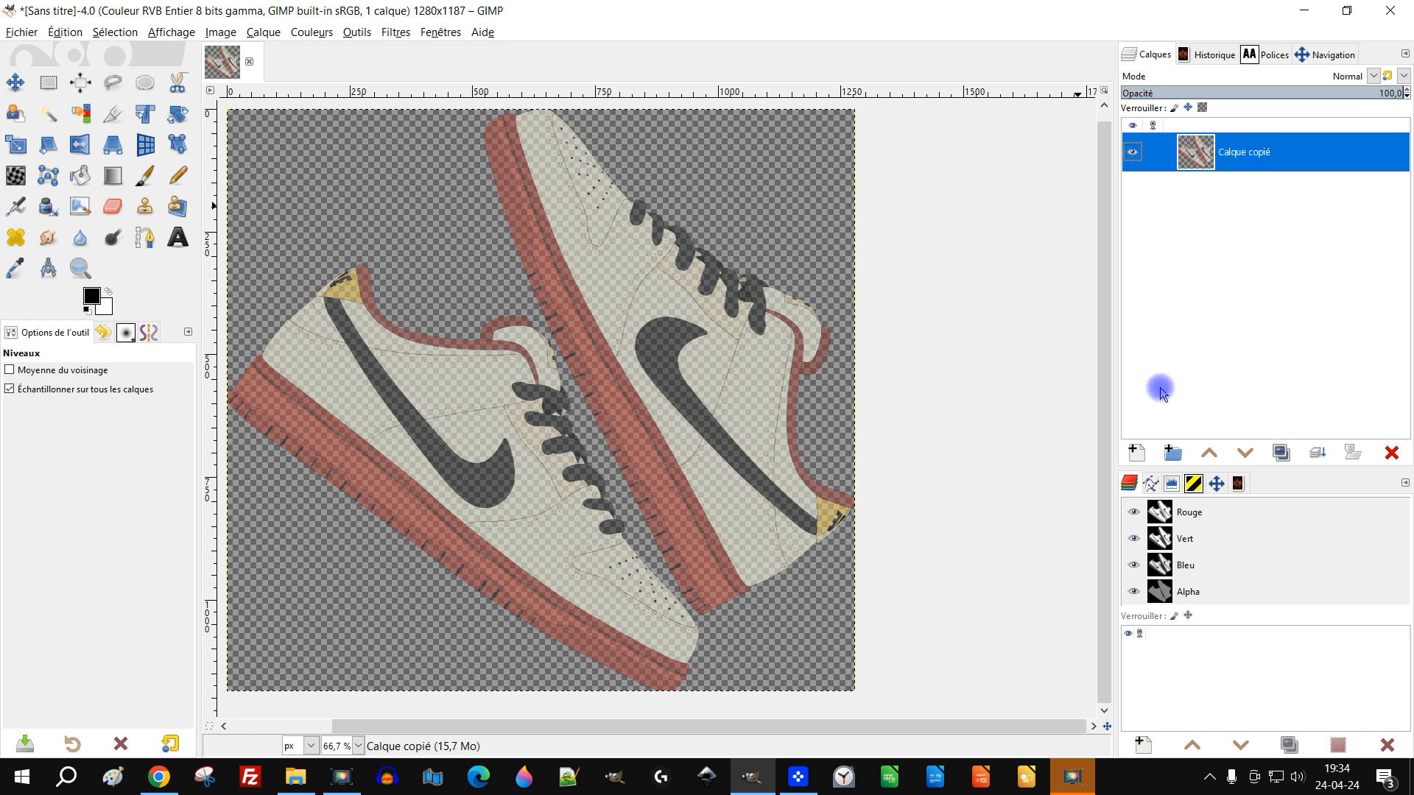
pyautogui.click(1142, 452)
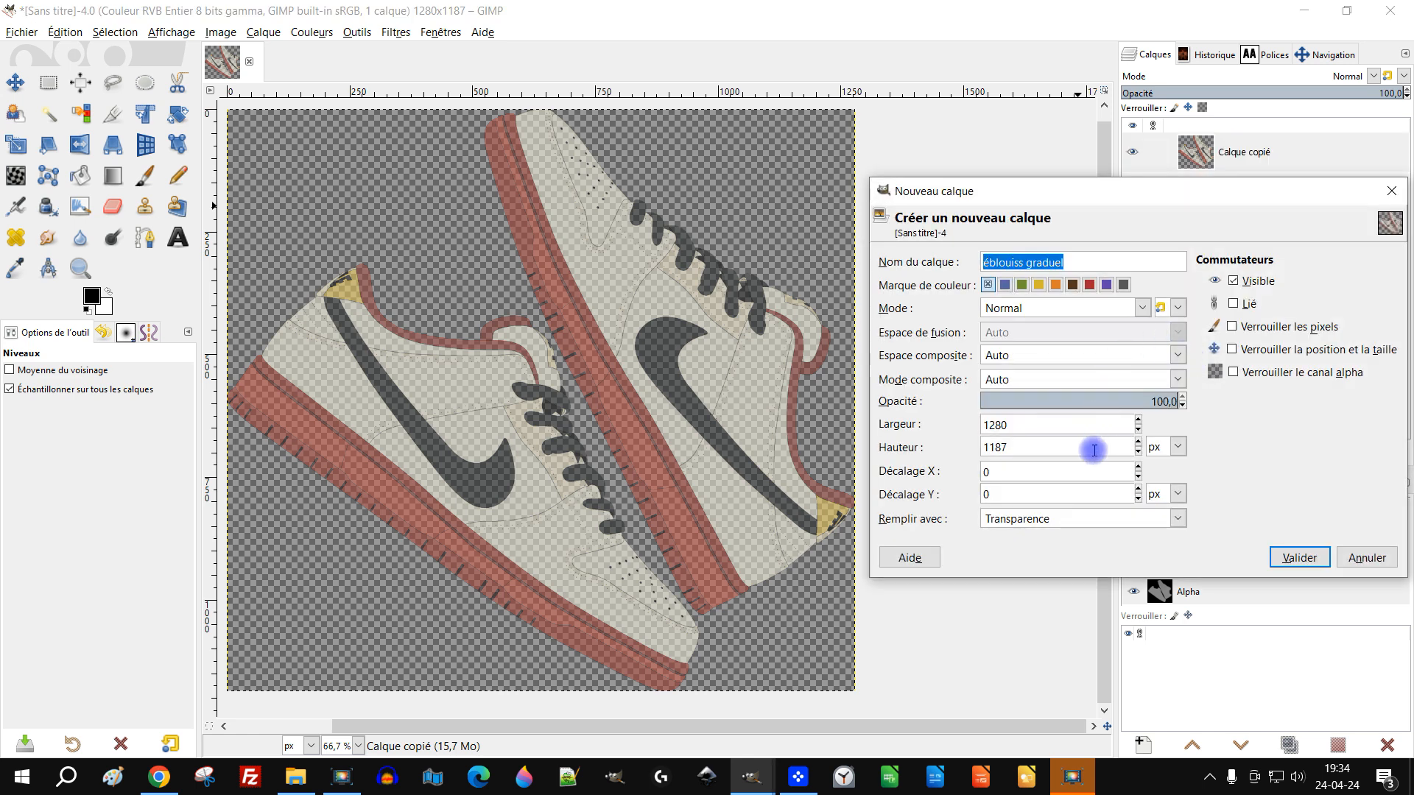
pyautogui.write('fond')
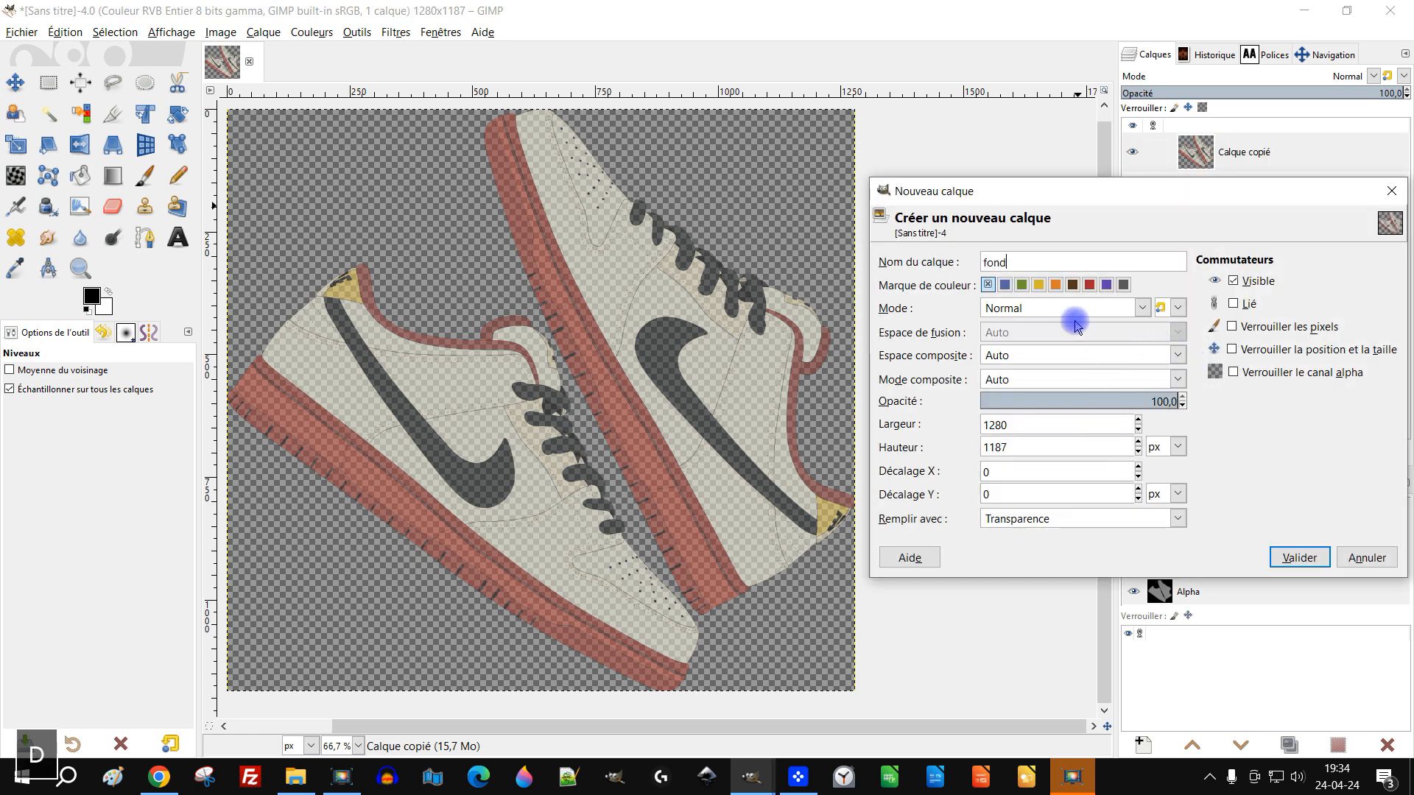
pyautogui.click(1039, 524)
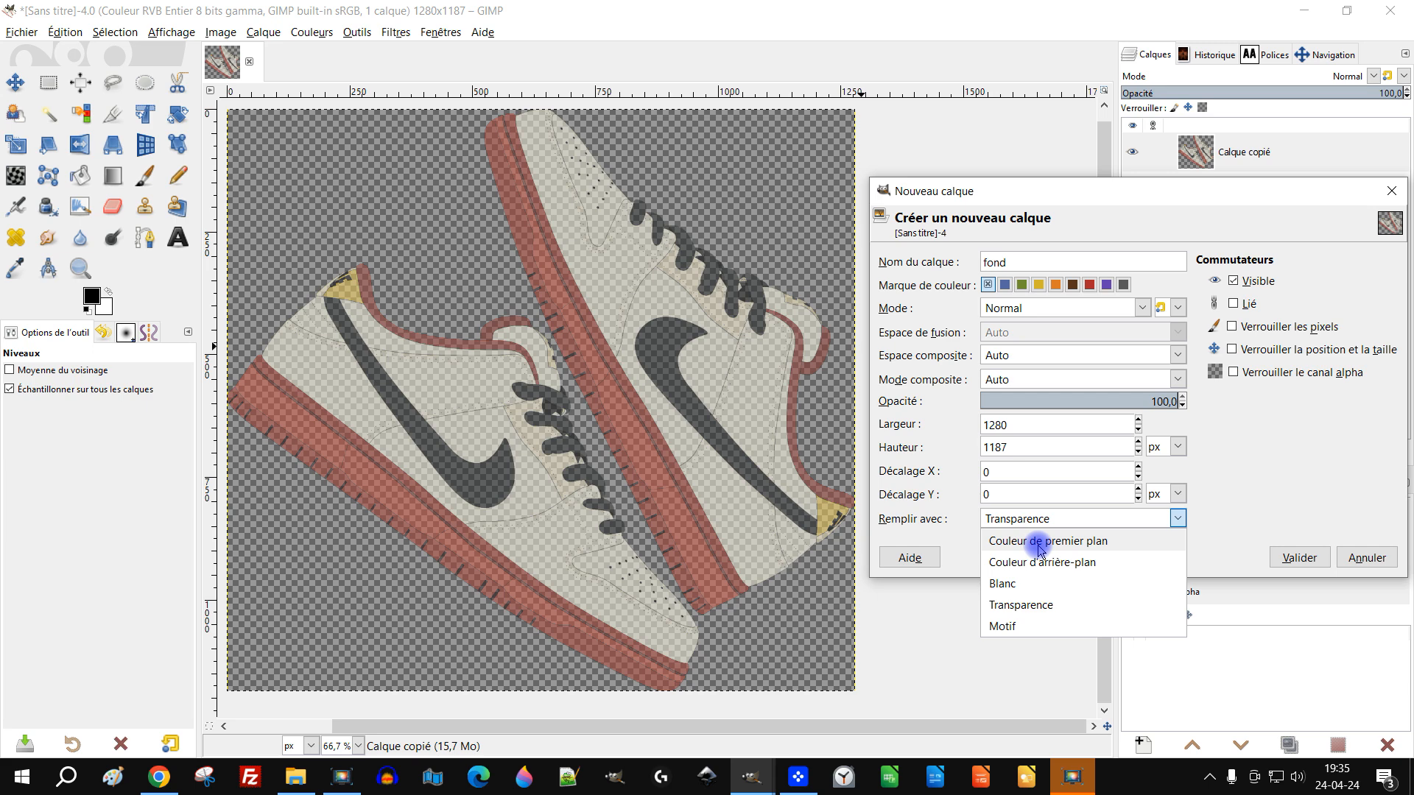
pyautogui.click(1038, 546)
pyautogui.click(1299, 558)
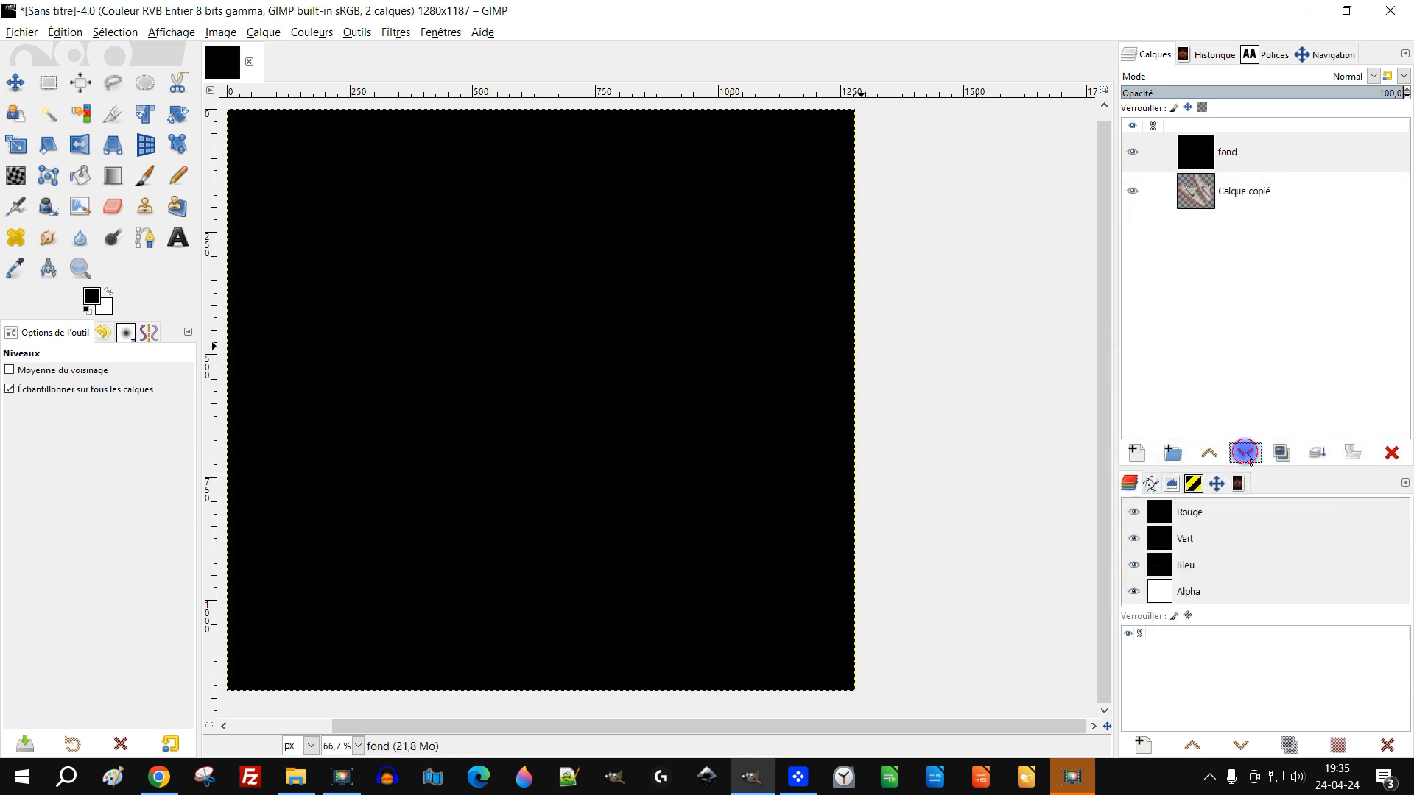
pyautogui.click(1244, 454)
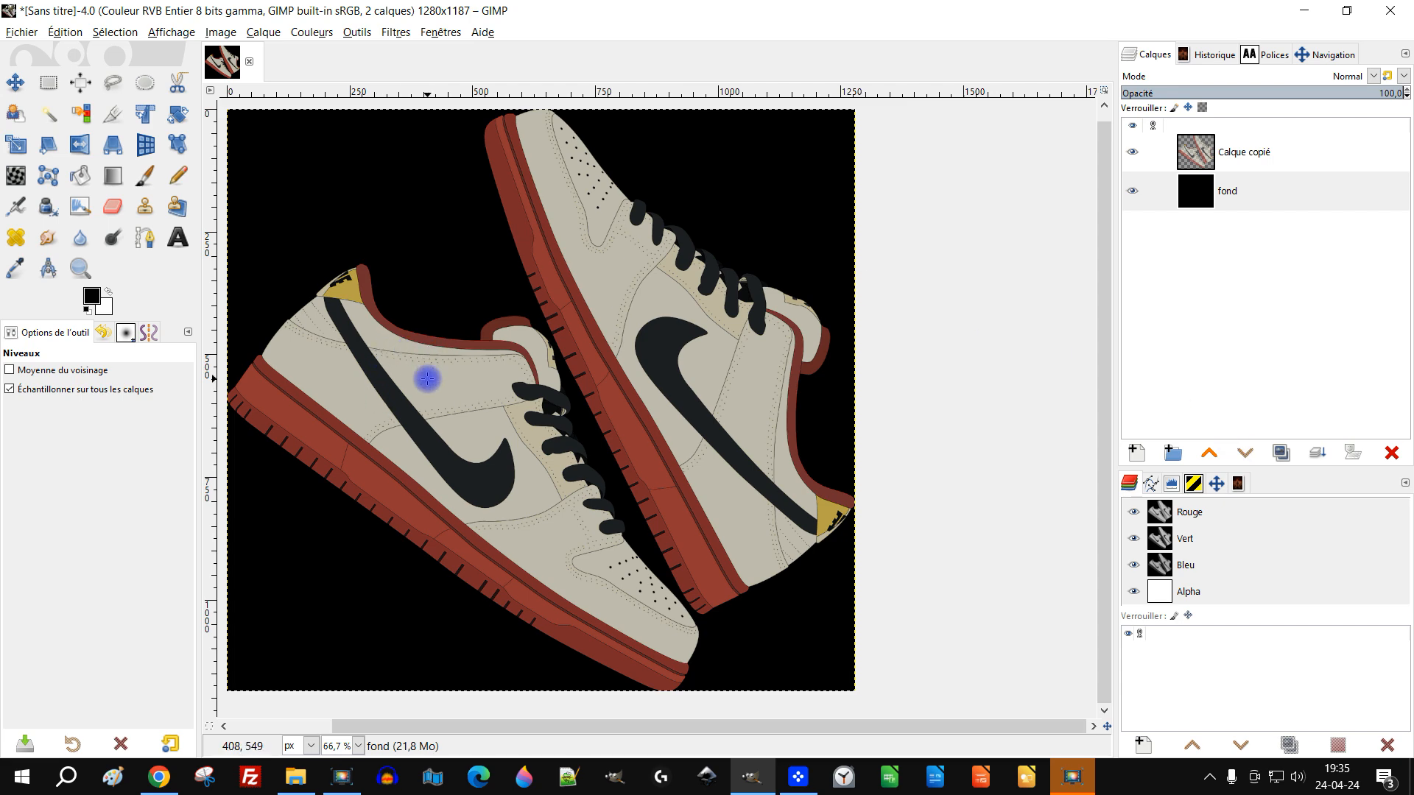
# - Fill the fond layer with bright green in place of black
pyautogui.press('2')
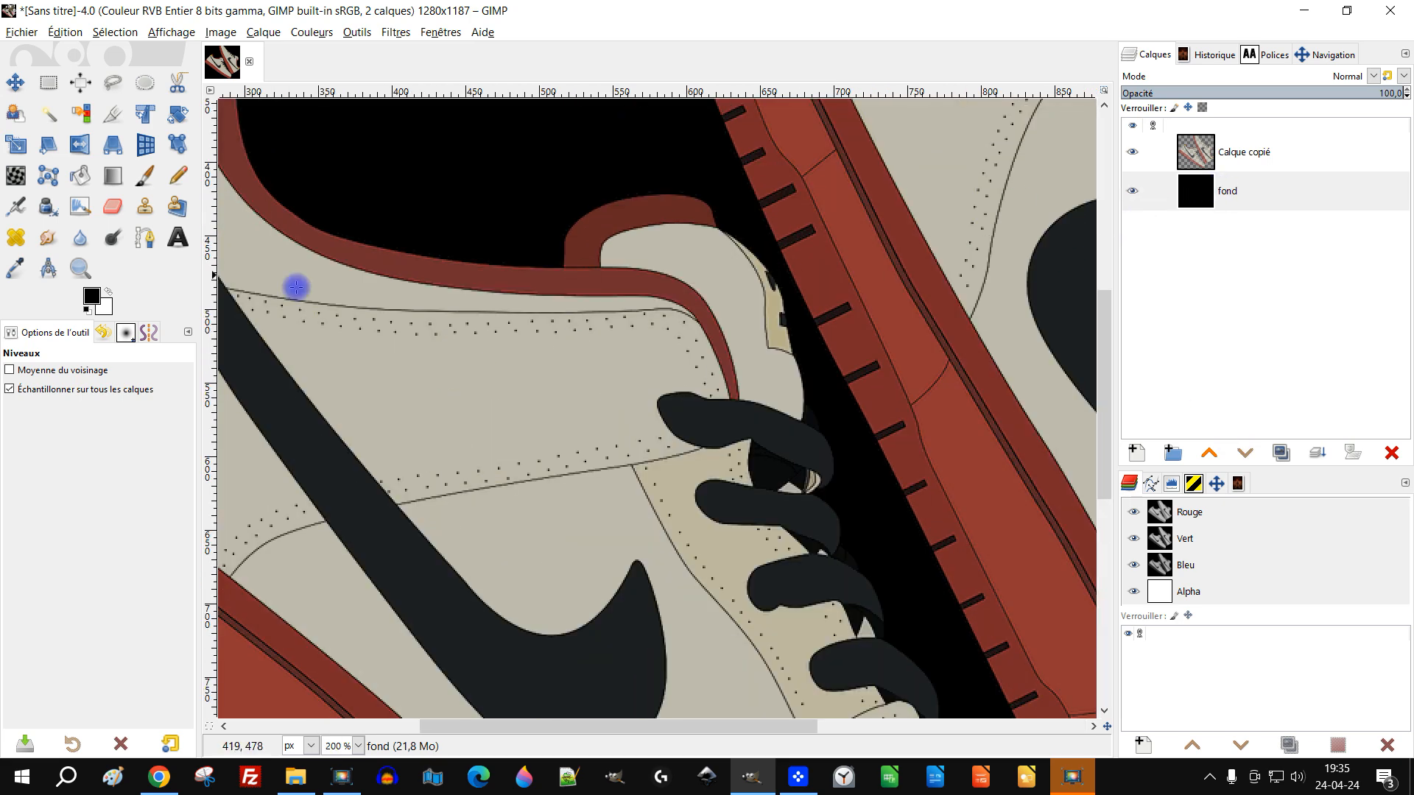
pyautogui.click(99, 298)
pyautogui.moveTo(306, 278)
pyautogui.mouseDown()
pyautogui.moveTo(338, 228)
pyautogui.moveTo(332, 250)
pyautogui.moveTo(304, 226)
pyautogui.moveTo(305, 359)
pyautogui.moveTo(543, 368)
pyautogui.moveTo(816, 319)
pyautogui.mouseUp()
pyautogui.click(331, 304)
pyautogui.click(475, 432)
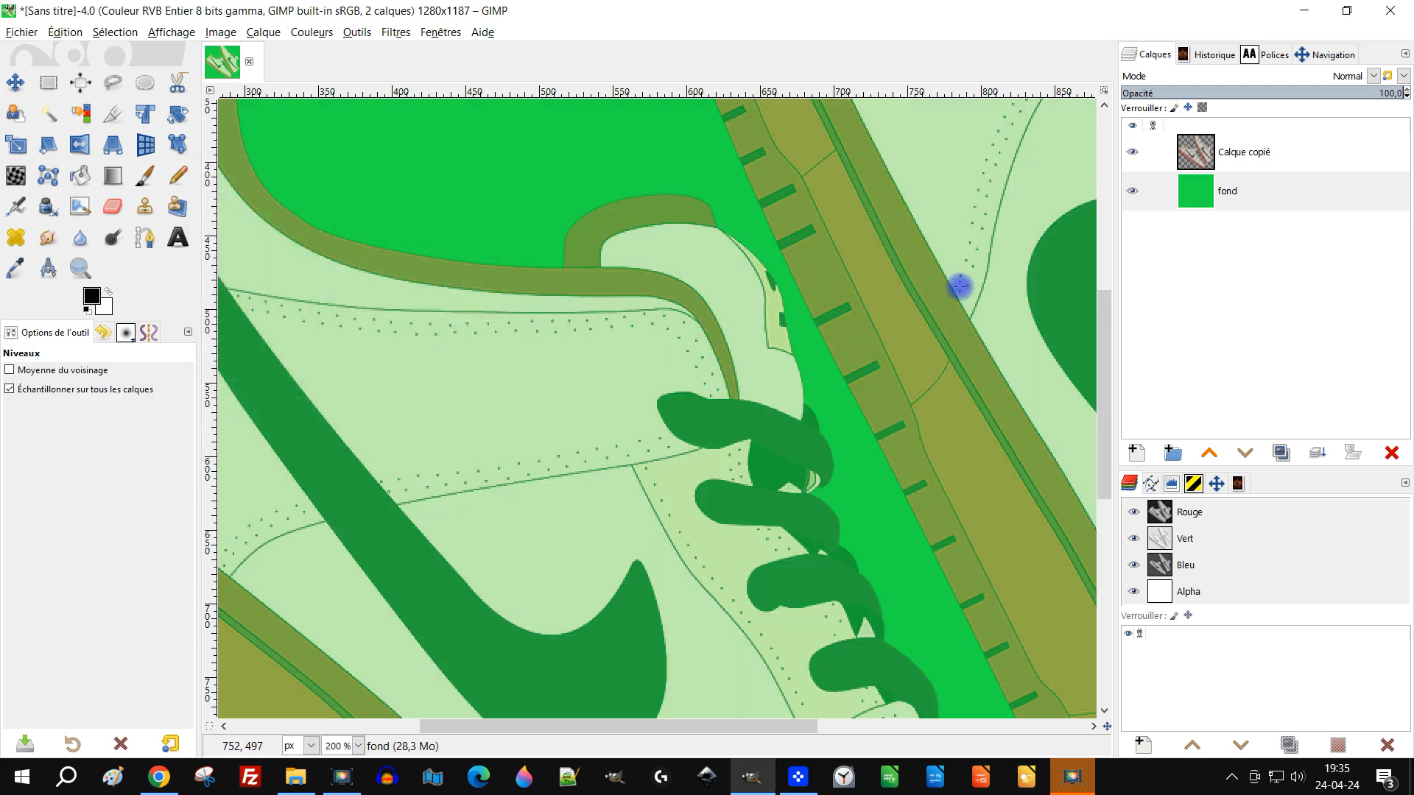
pyautogui.click(1237, 200)
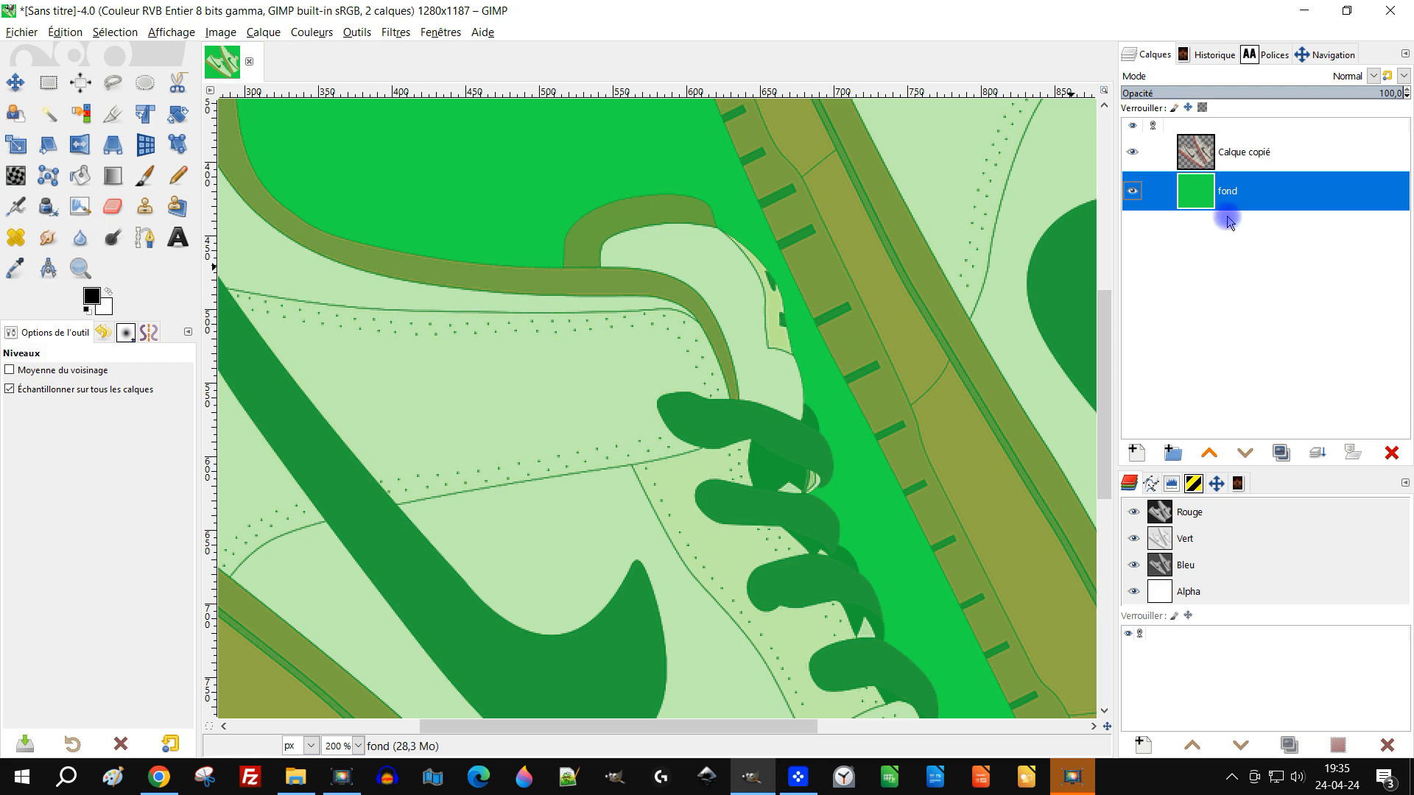
# - Check the shoes against the green background at several zoom levels and hide the fond layer
pyautogui.scroll(-5, 705, 402)
pyautogui.scroll(4, 733, 455)
pyautogui.moveTo(816, 283); pyautogui.dragTo(607, 474)
pyautogui.scroll(-4, 675, 302)
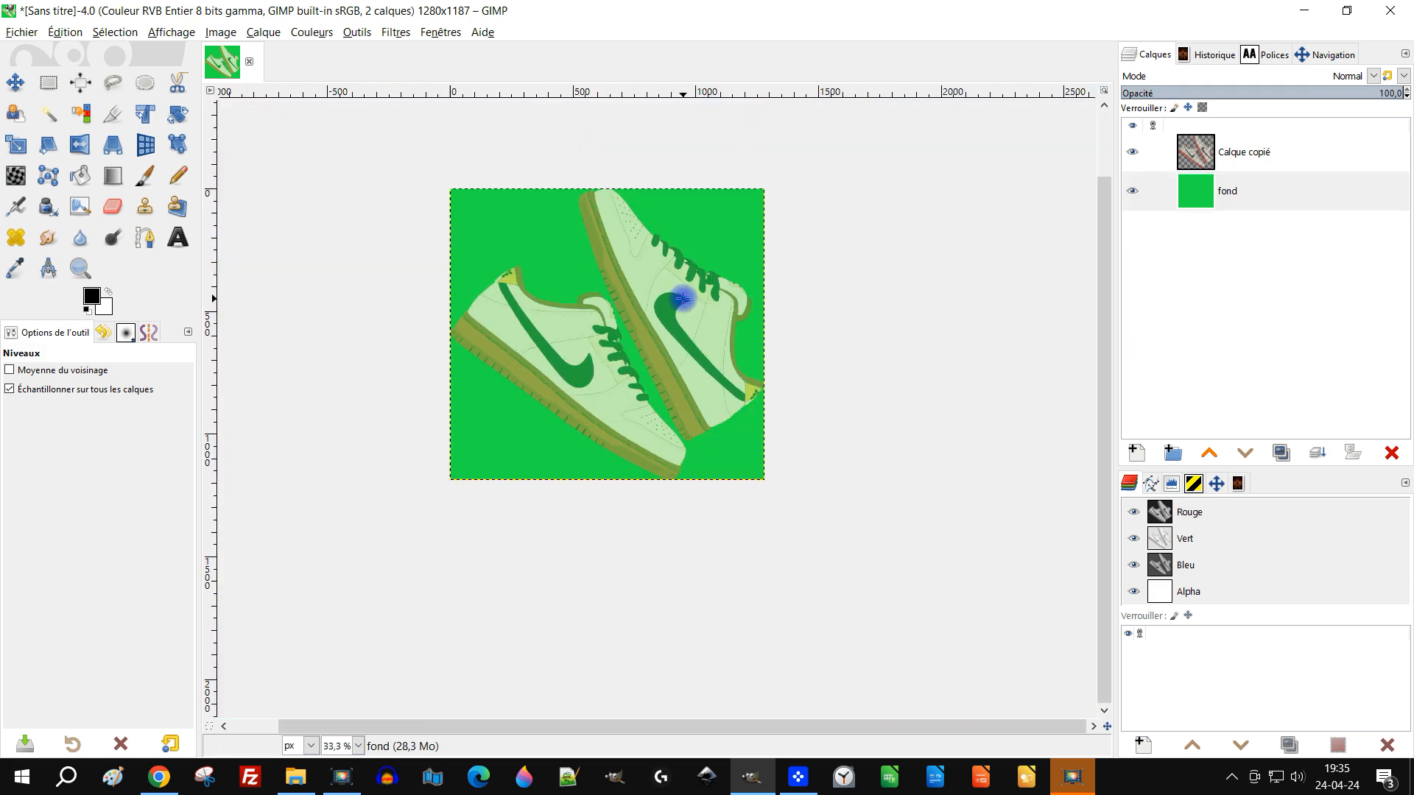
pyautogui.scroll(2, 675, 302)
pyautogui.click(1134, 192)
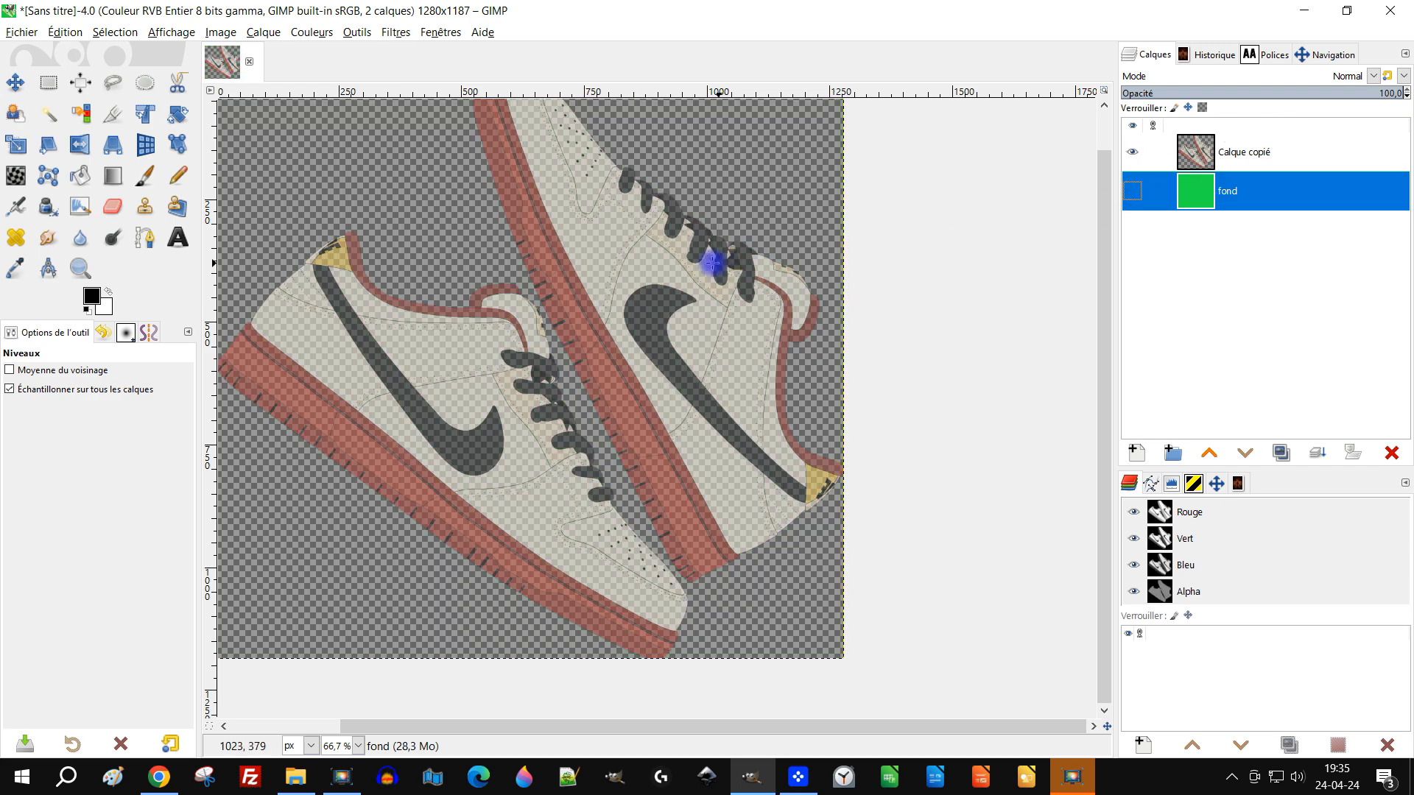
# - Examine the transparency of the shoe pair against the checkerboard, both close up and as a whole
pyautogui.scroll(3, 669, 341)
pyautogui.moveTo(524, 234); pyautogui.dragTo(631, 491)
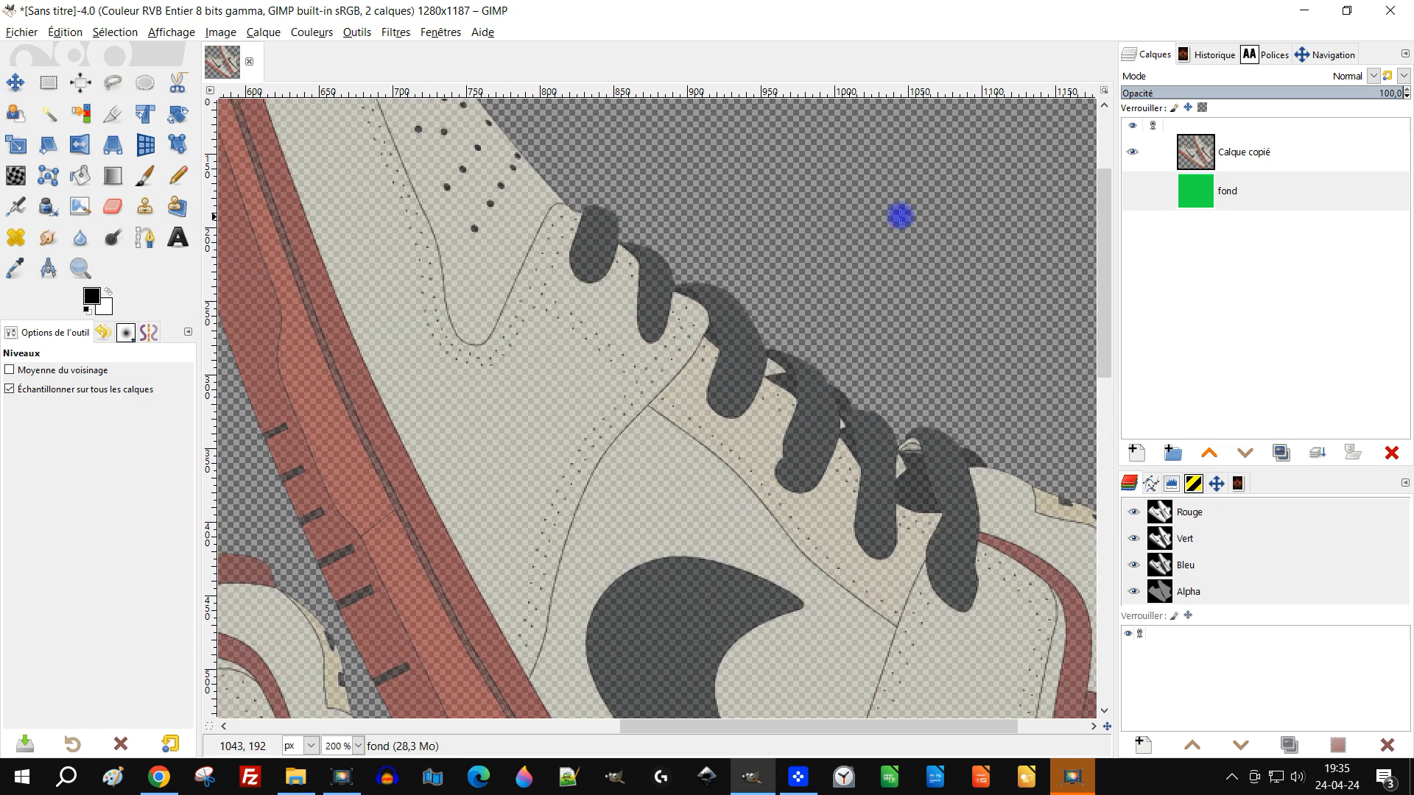
pyautogui.scroll(2, 489, 430)
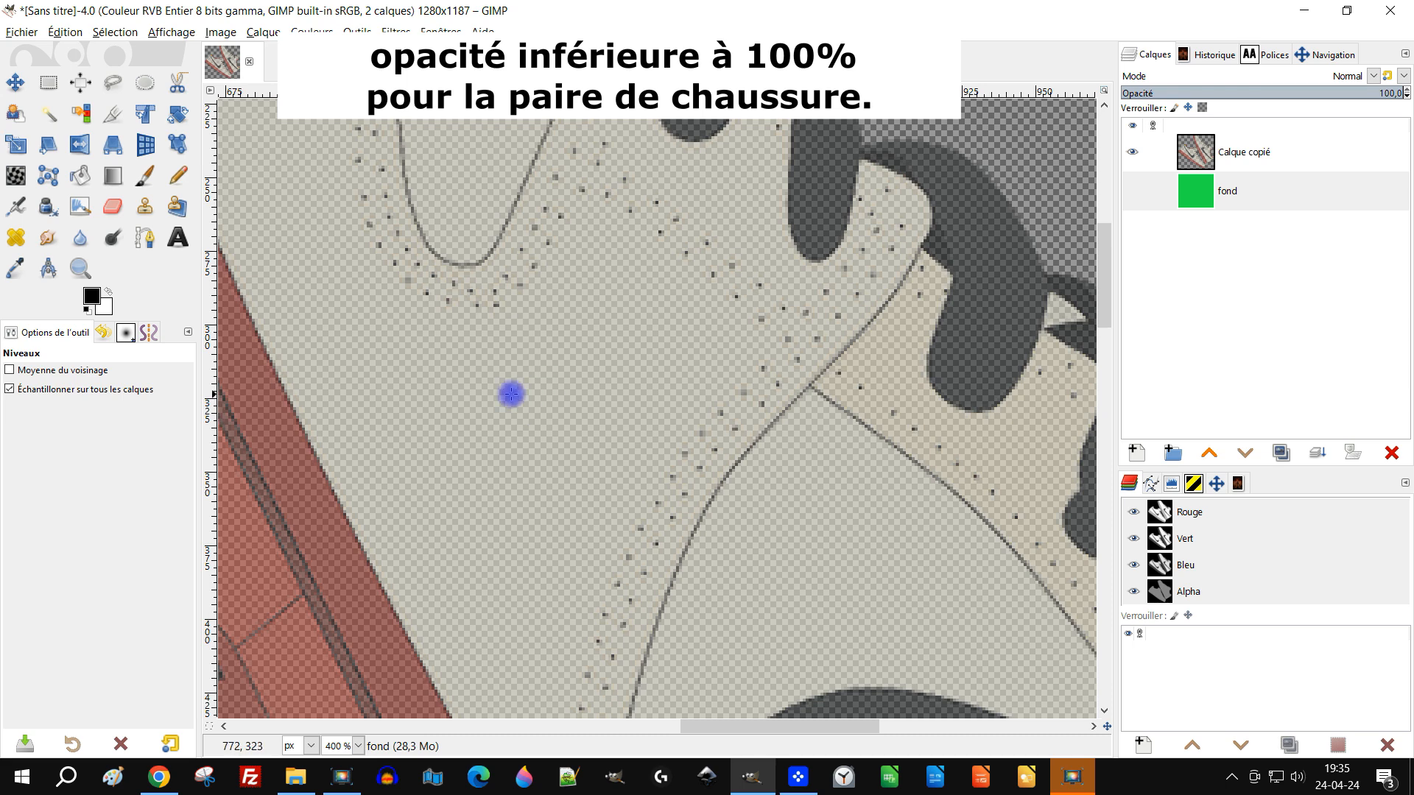
pyautogui.scroll(-5, 561, 392)
pyautogui.moveTo(572, 443); pyautogui.dragTo(658, 373)
pyautogui.scroll(-1, 664, 359)
pyautogui.scroll(1, 664, 358)
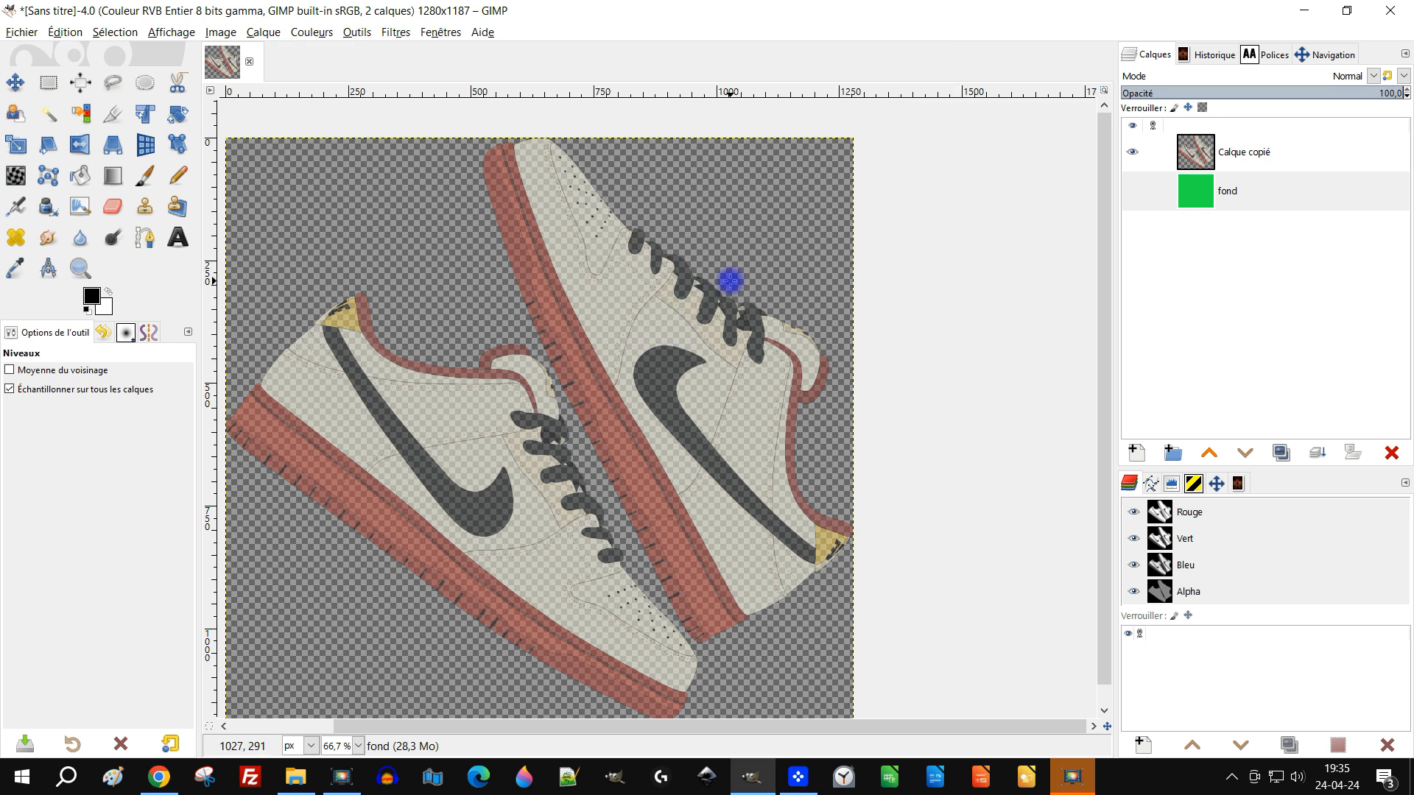
pyautogui.moveTo(691, 317); pyautogui.dragTo(692, 282)
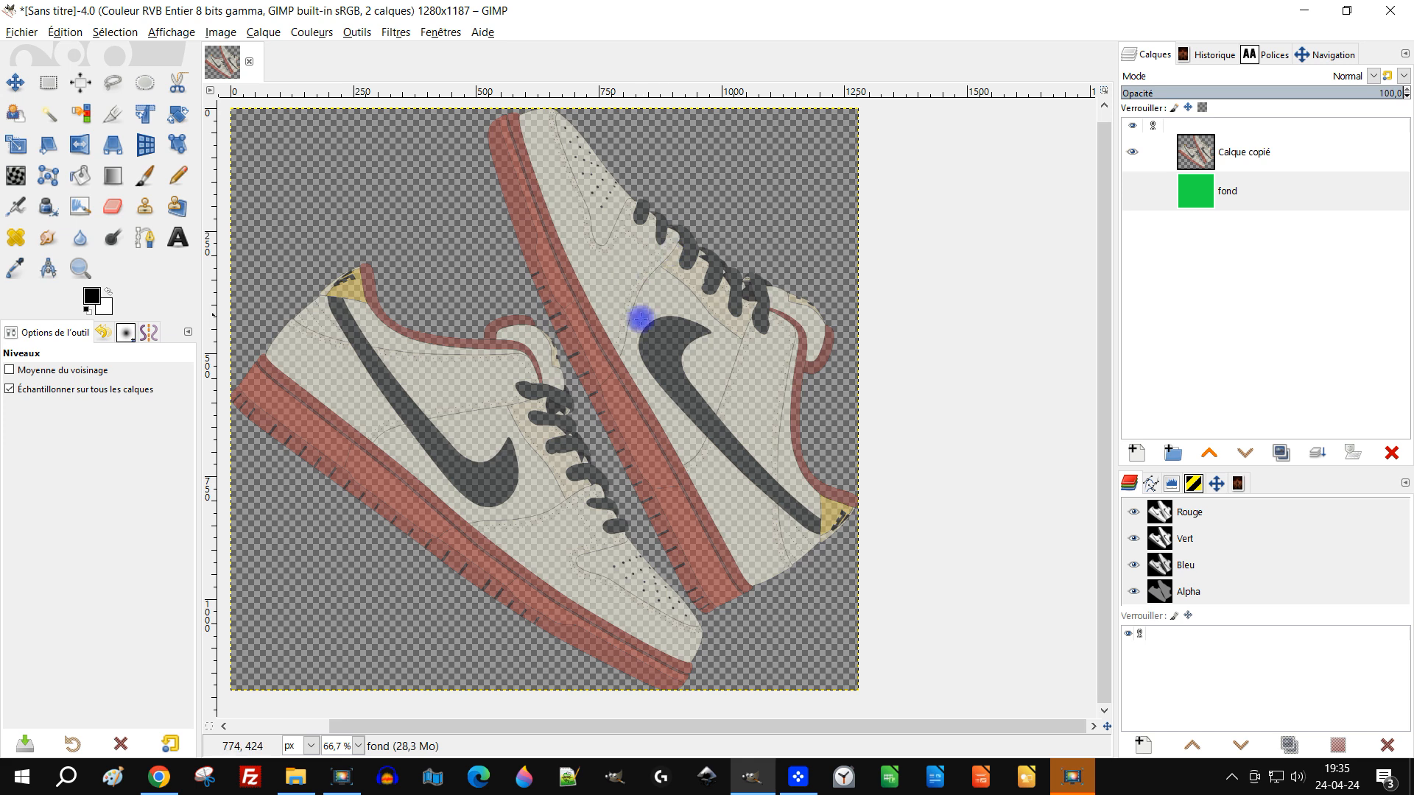
pyautogui.scroll(2, 451, 420)
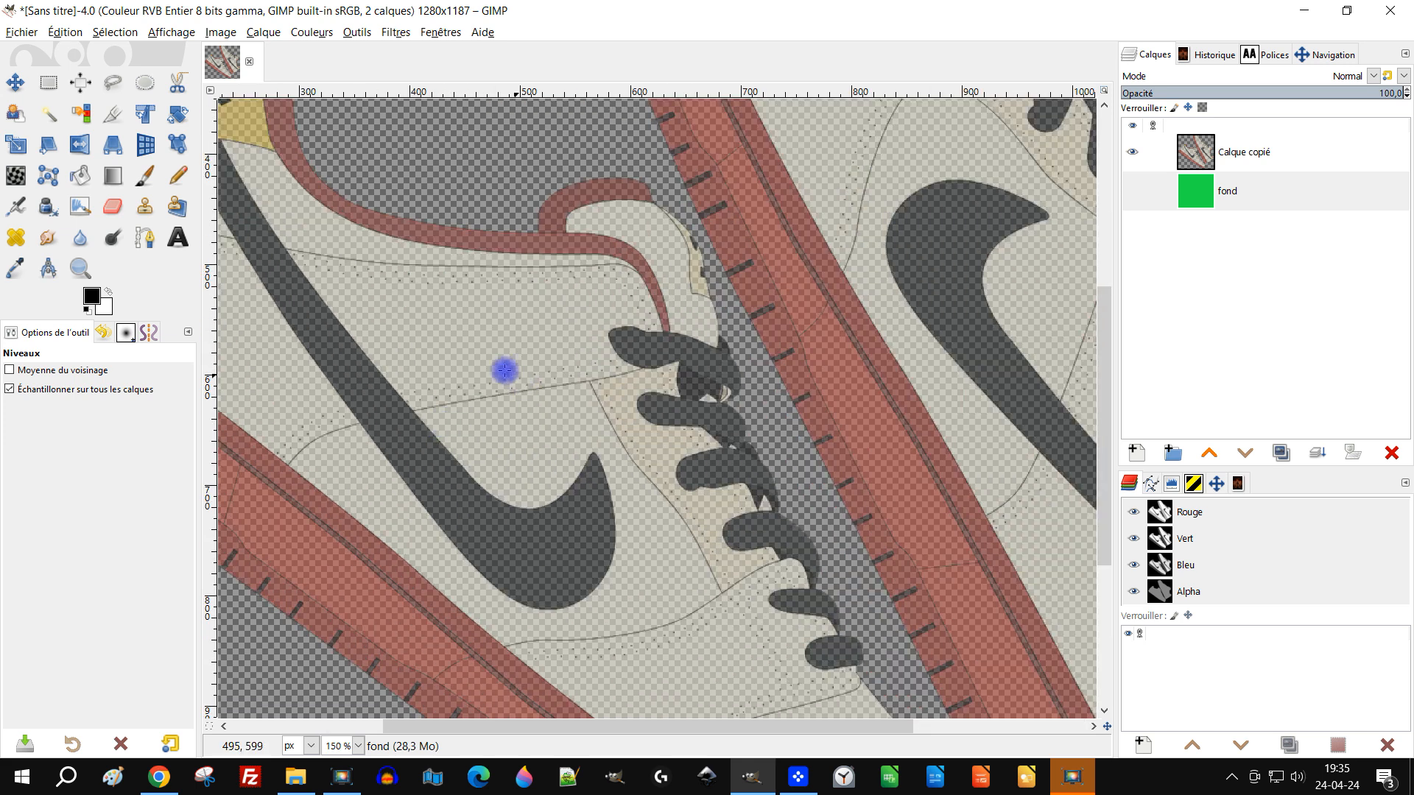
# - Apply Levels to the Alpha channel of the Calque copié layer with the input gamma at 7.91
pyautogui.click(1224, 150)
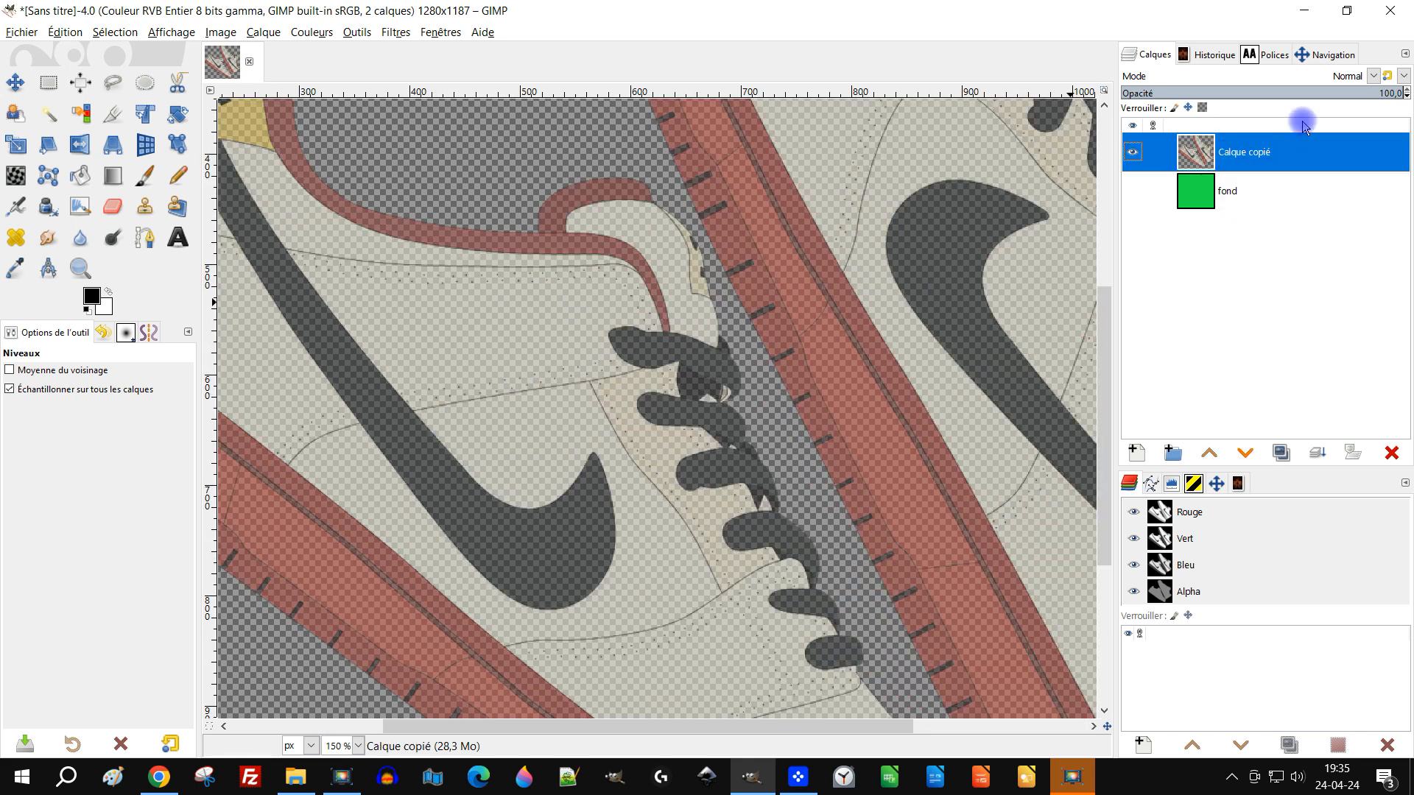
pyautogui.click(322, 33)
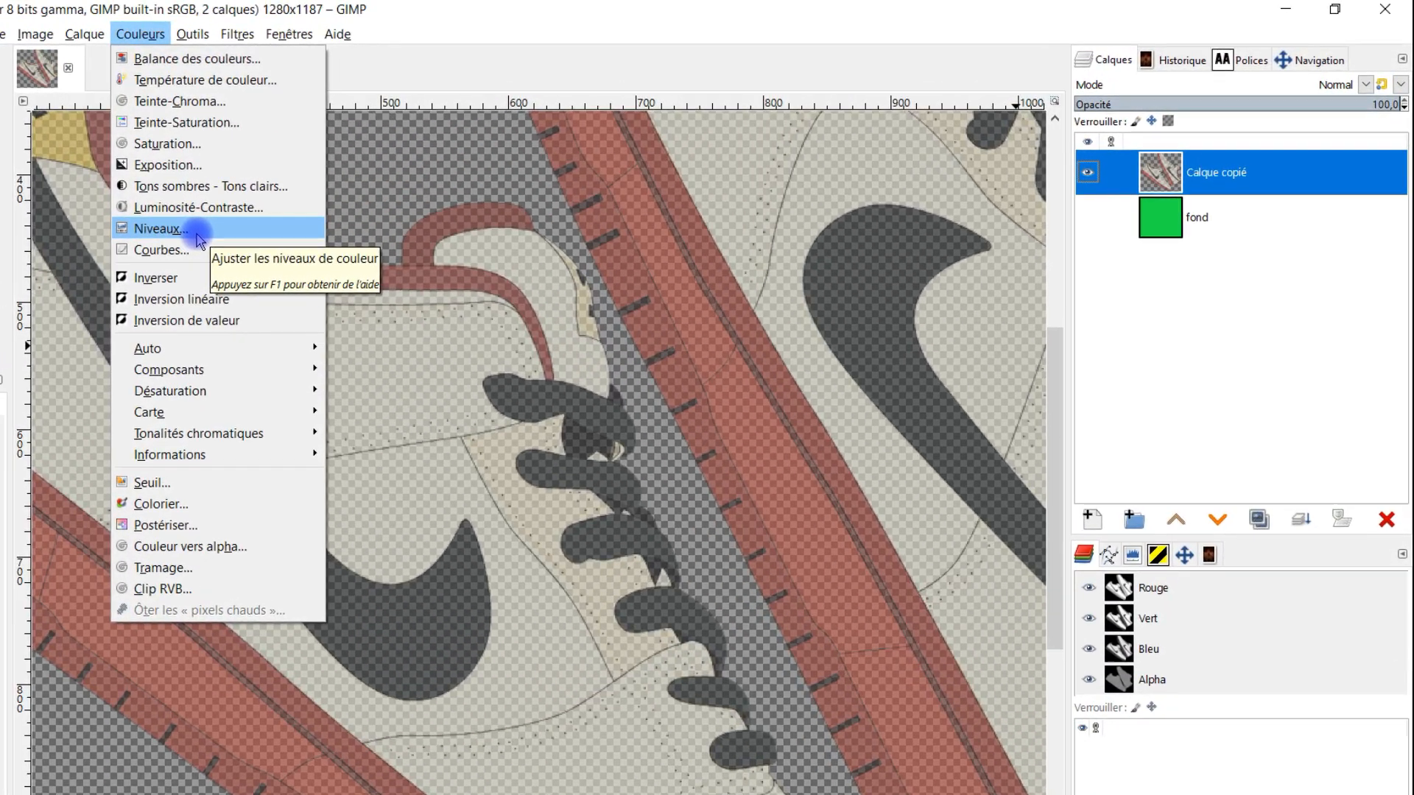
pyautogui.click(232, 224)
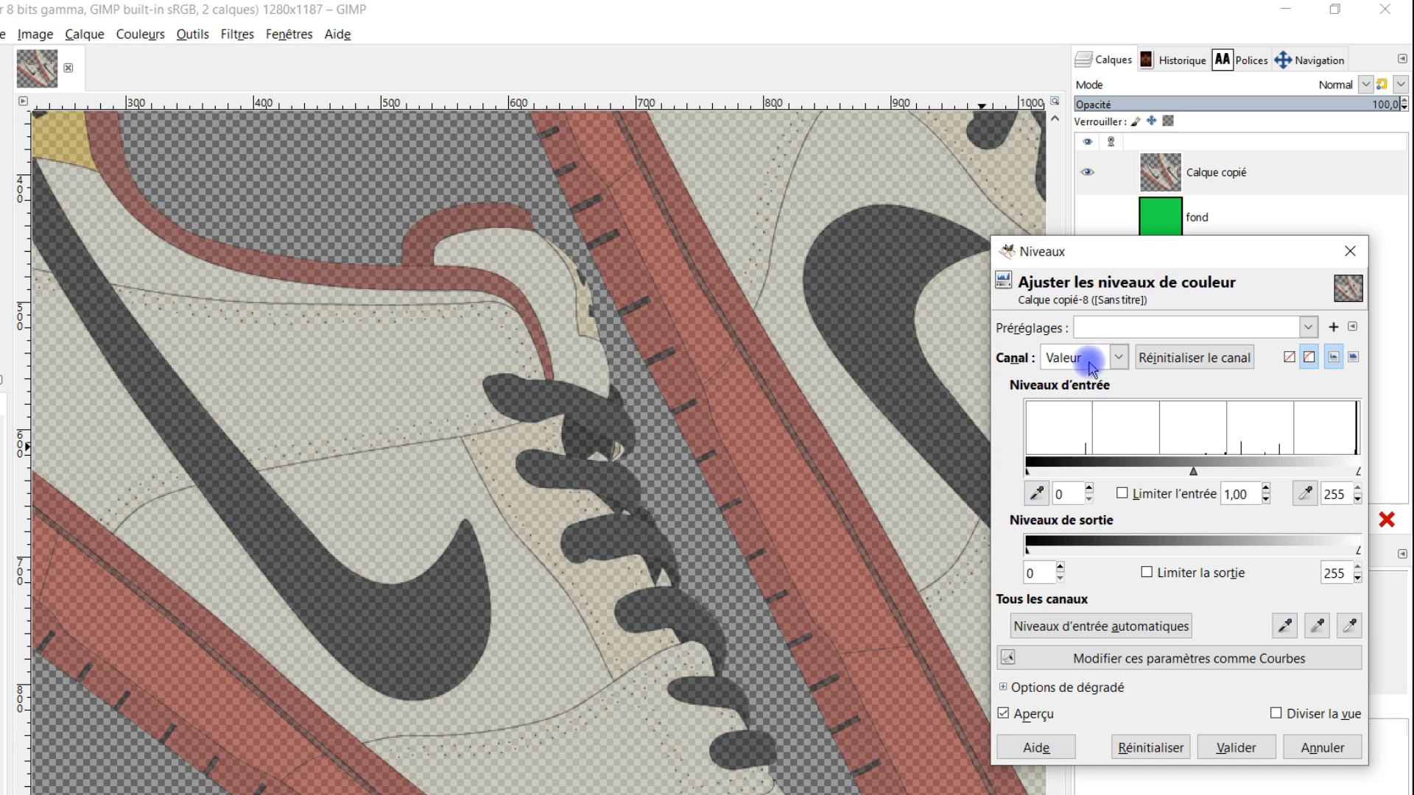
pyautogui.click(1095, 361)
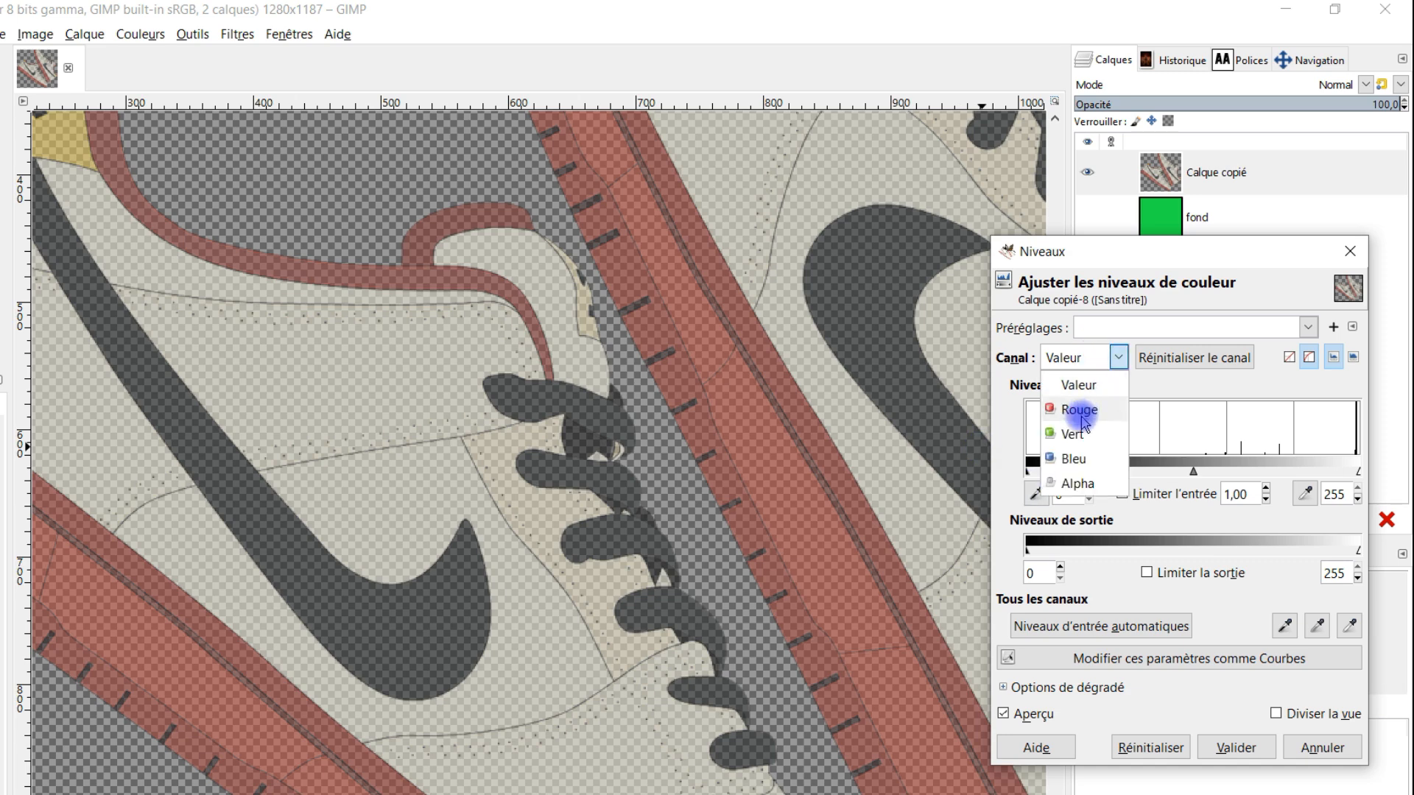
pyautogui.click(1099, 483)
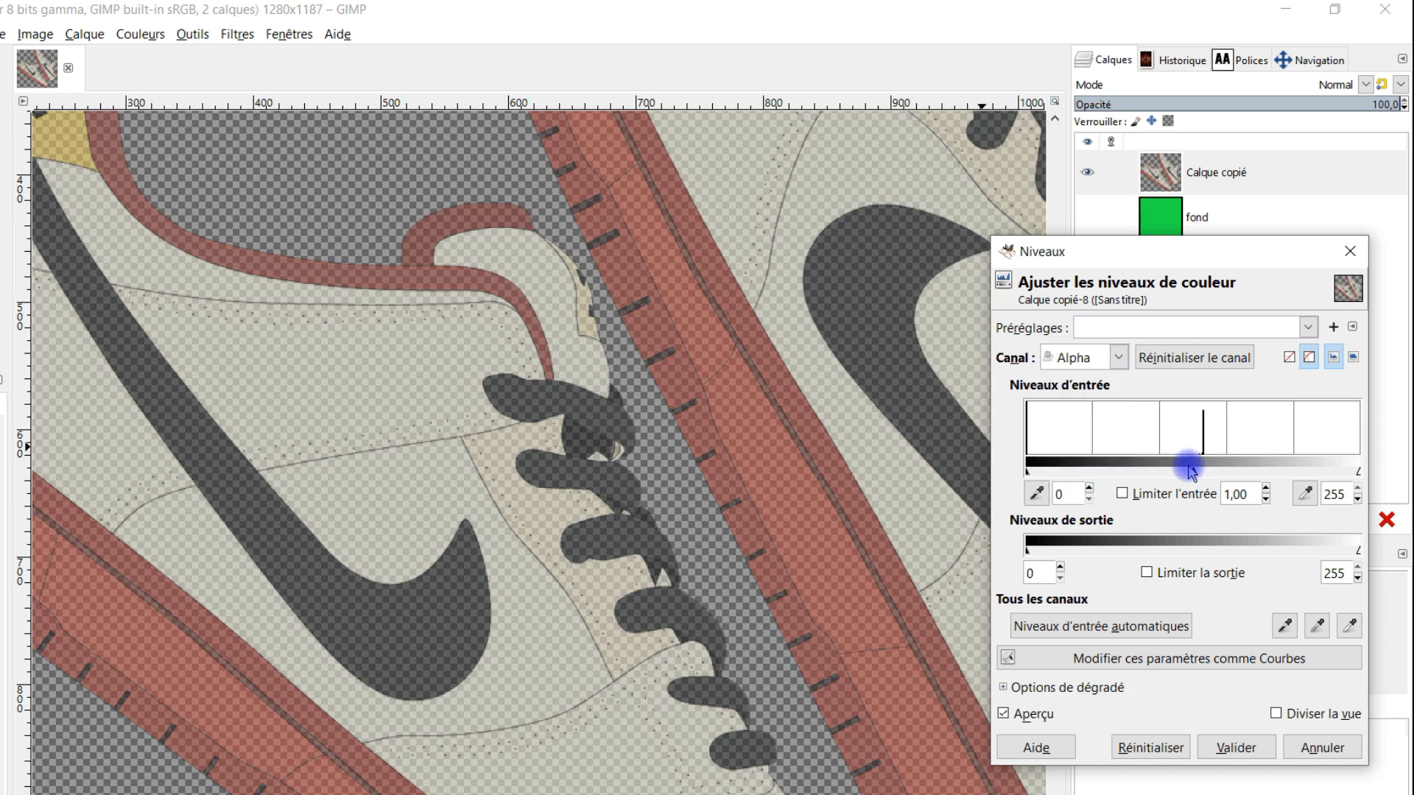
pyautogui.moveTo(1193, 475); pyautogui.dragTo(1057, 472)
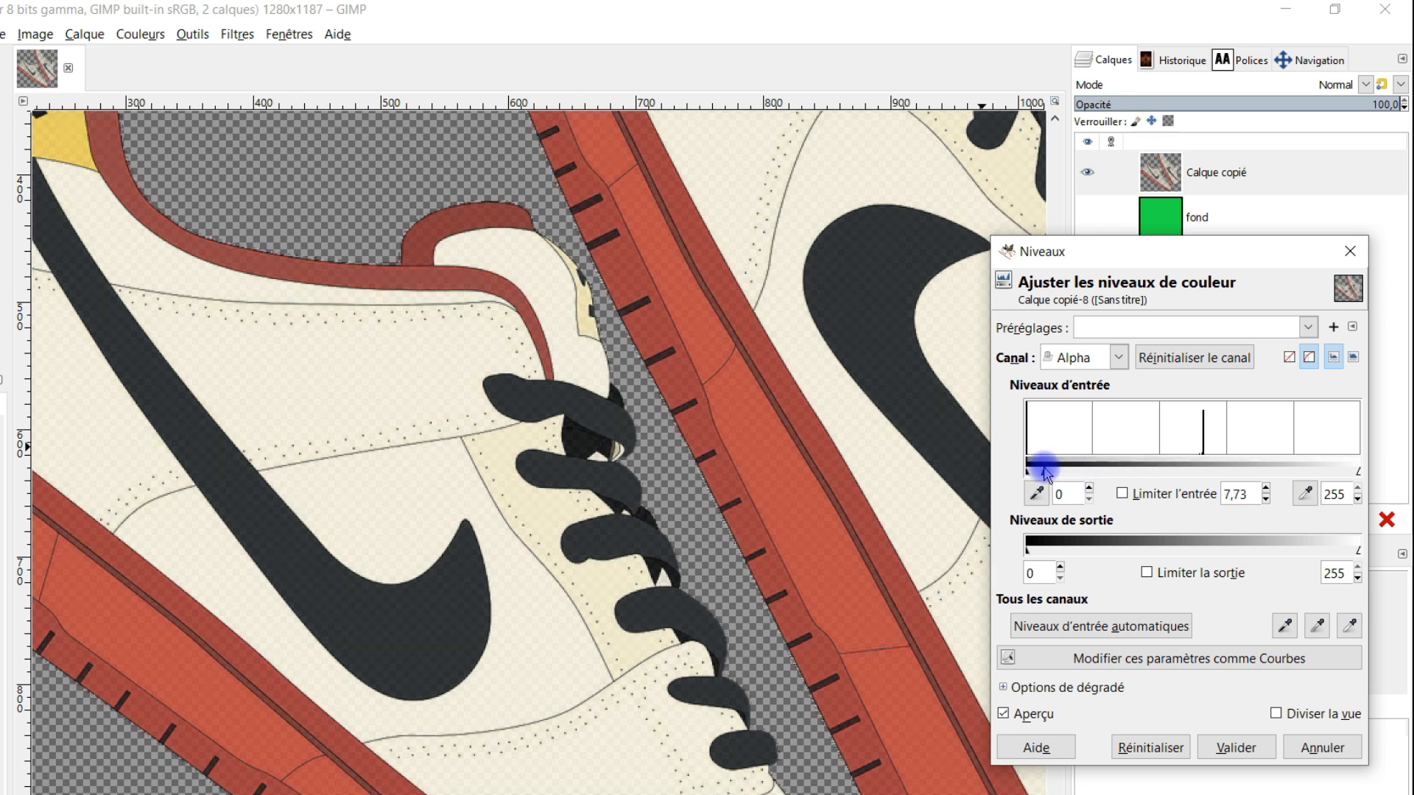
pyautogui.click(1236, 747)
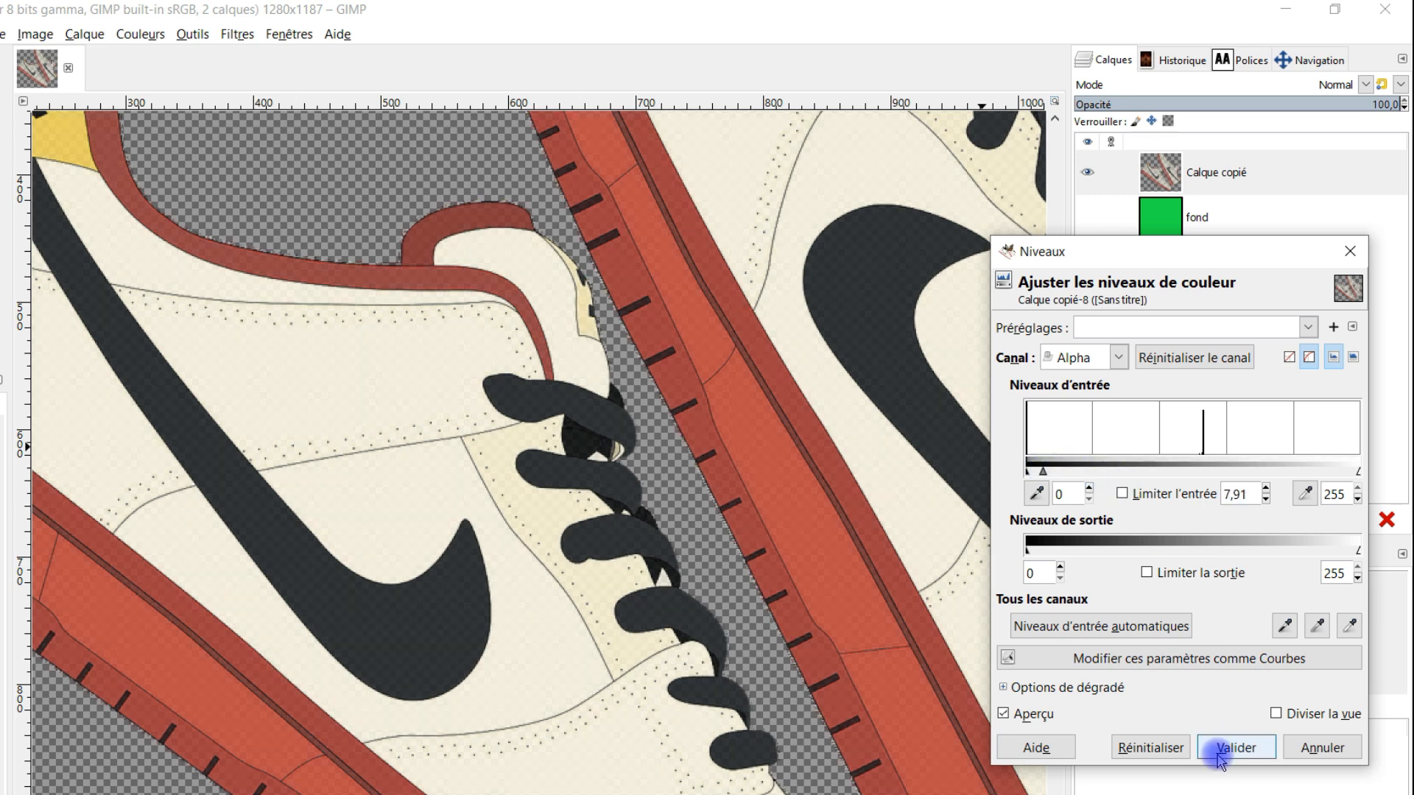
# - Show the green fond layer again to check the shoes for remaining transparency
pyautogui.scroll(-4, 597, 460)
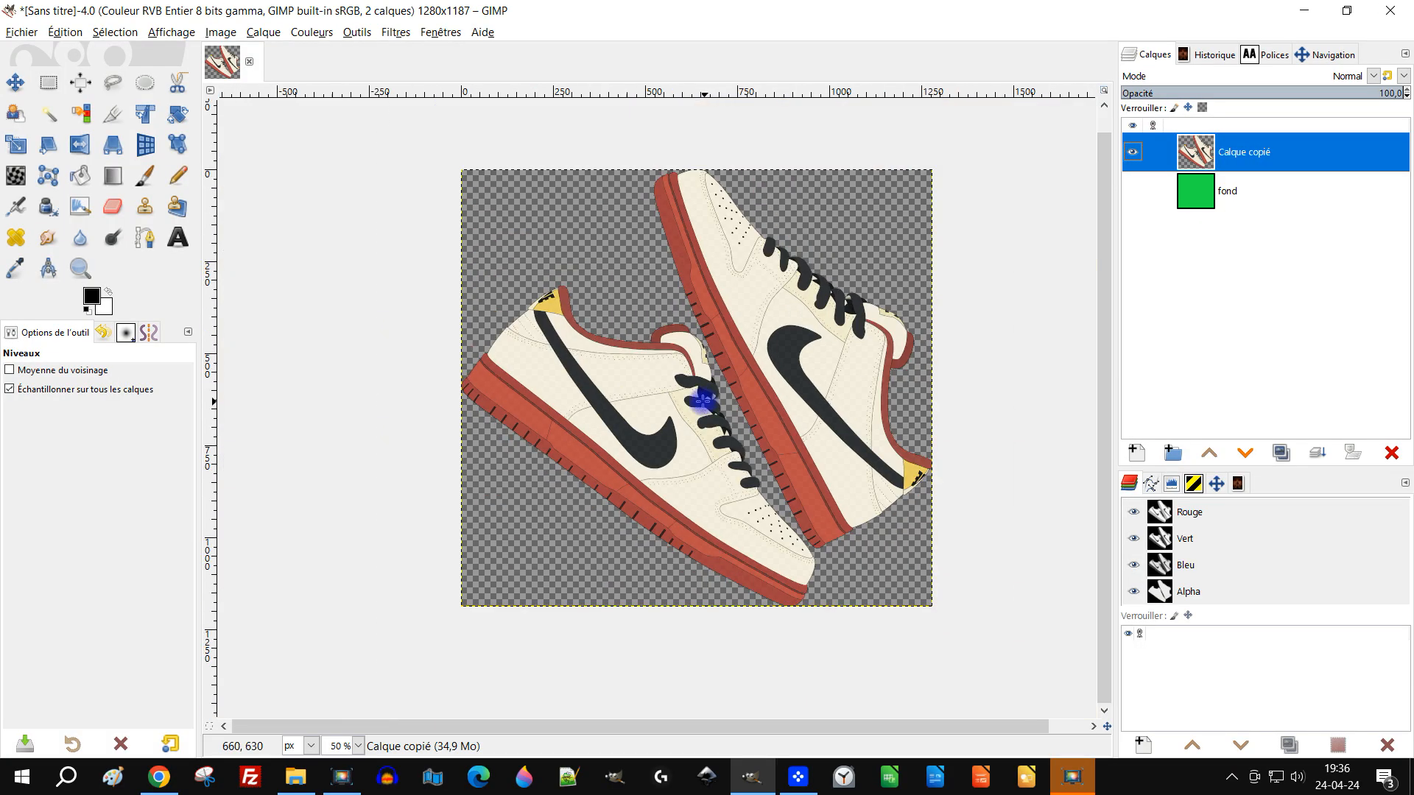
pyautogui.scroll(3, 607, 524)
pyautogui.moveTo(718, 521); pyautogui.dragTo(612, 526)
pyautogui.click(1147, 197)
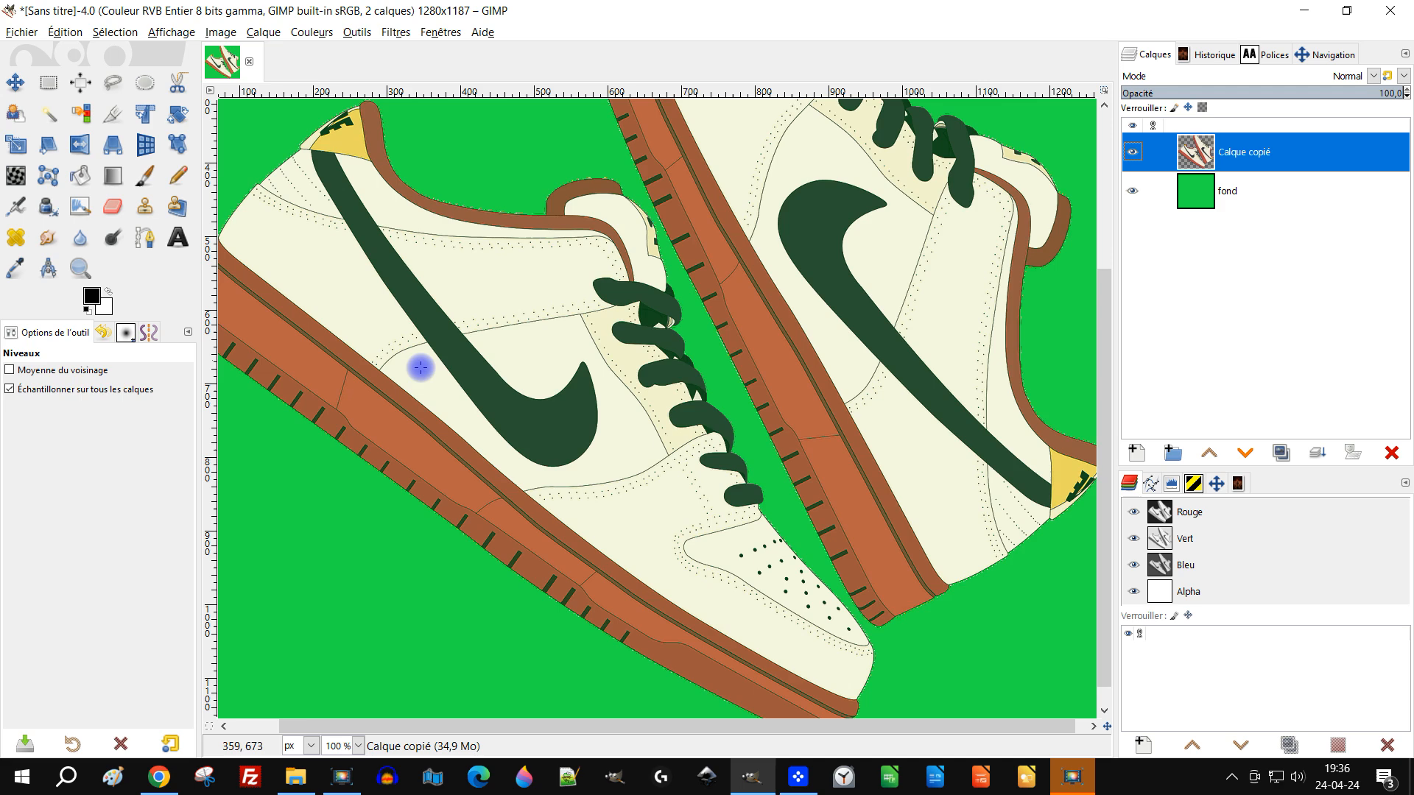
# - Apply Levels again to the shoe layer's Alpha channel with input gamma 10.00, comparing the image with and without the preview
pyautogui.keyDown('ctrl'); pyautogui.scroll(3, 442, 367); pyautogui.keyUp('ctrl')
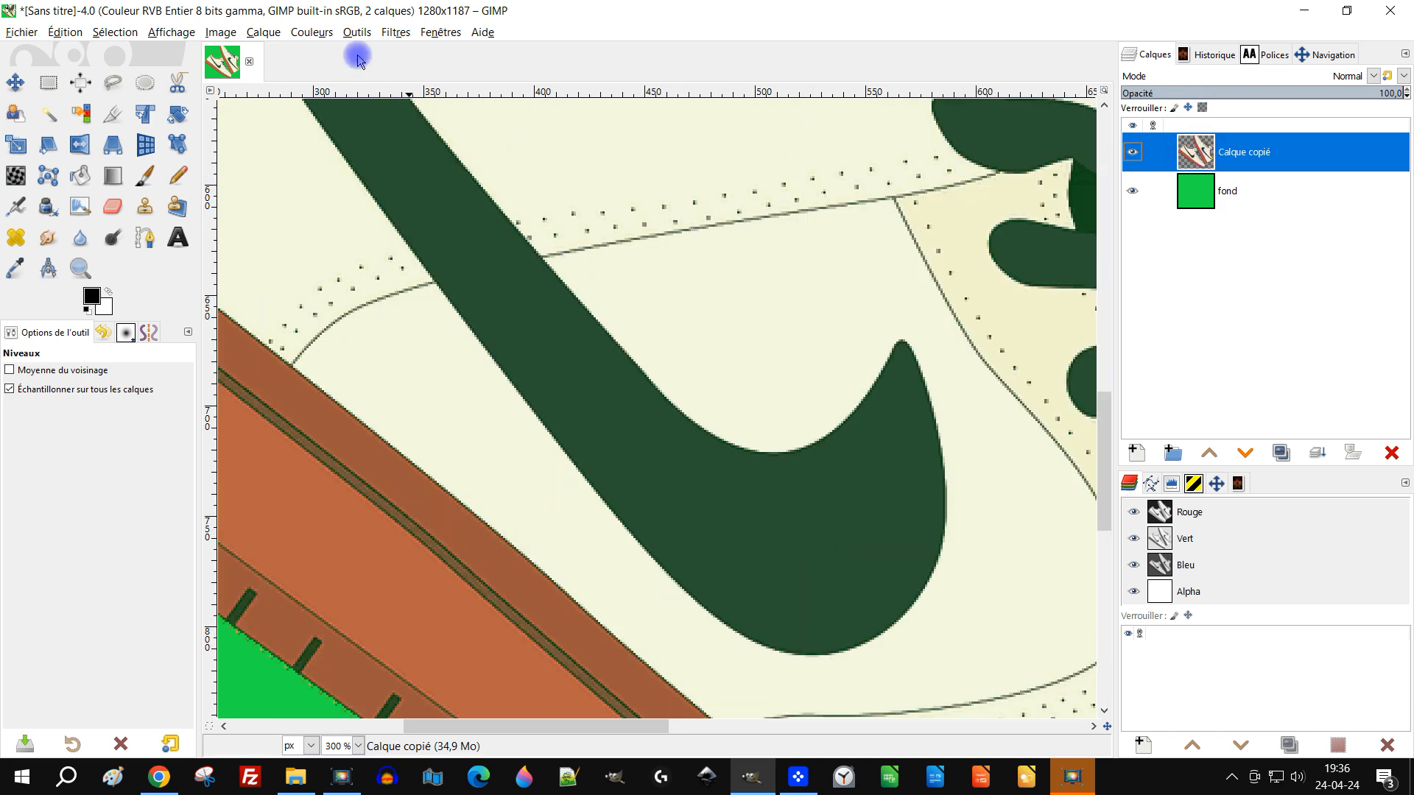
pyautogui.click(312, 33)
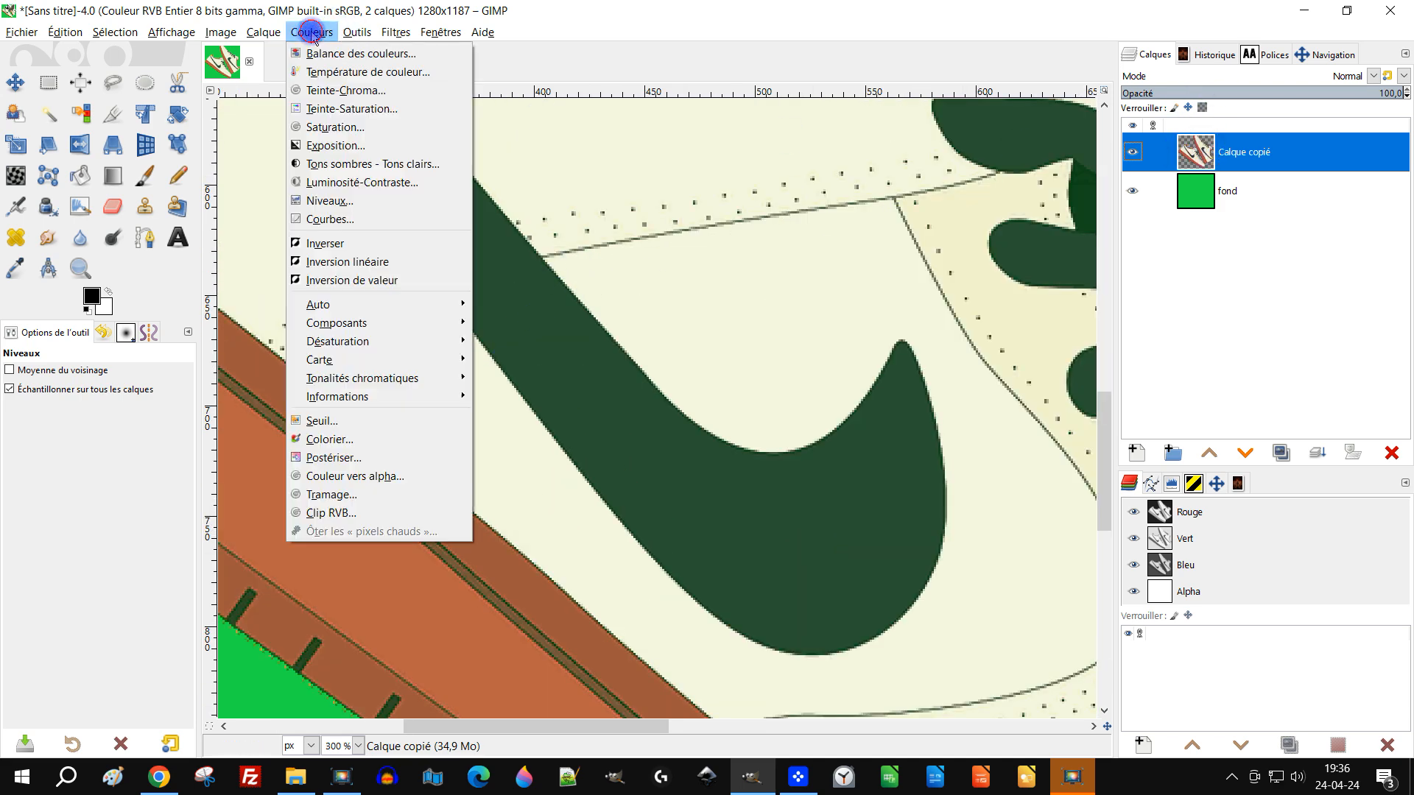
pyautogui.click(352, 199)
pyautogui.click(1222, 413)
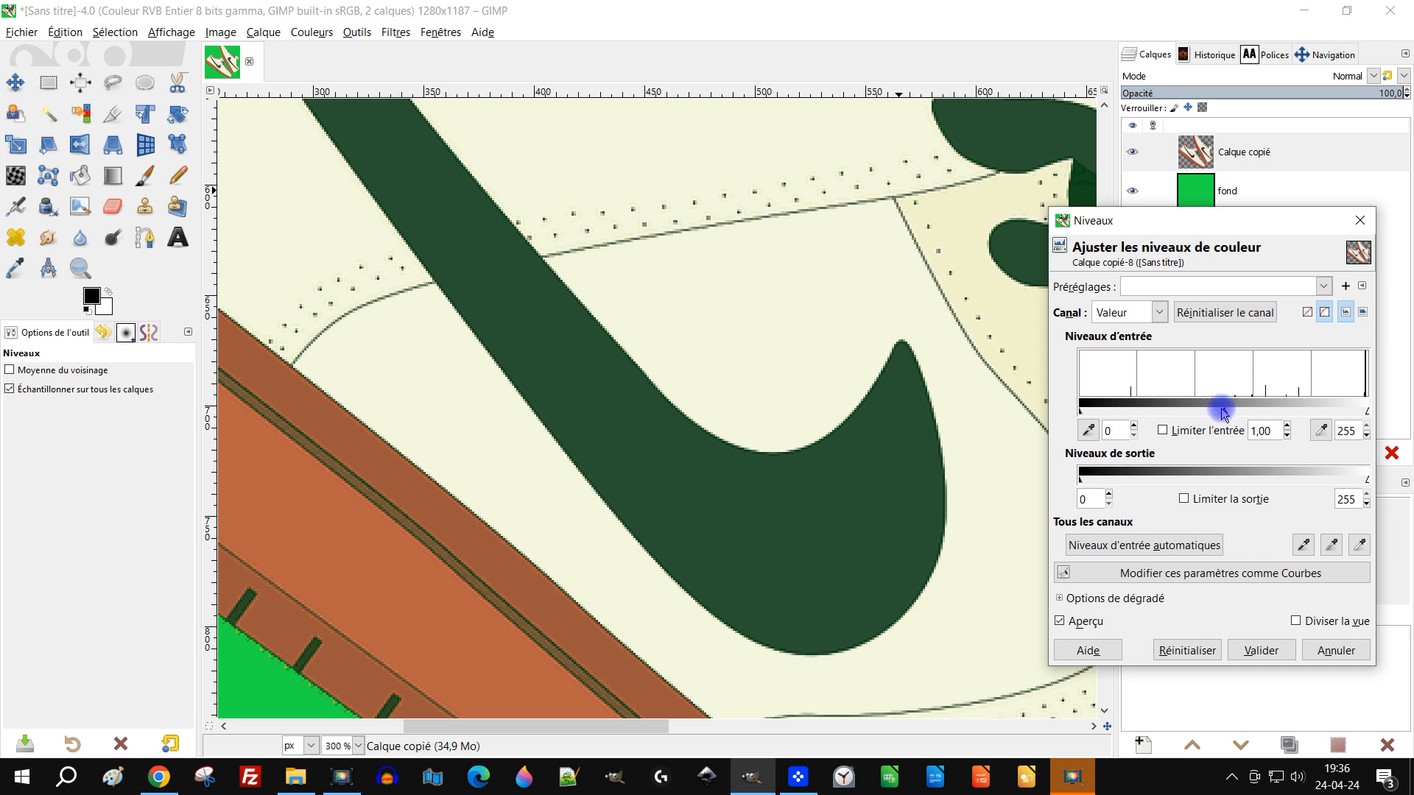
pyautogui.click(1156, 313)
pyautogui.click(1127, 418)
pyautogui.moveTo(1222, 410); pyautogui.dragTo(1041, 414)
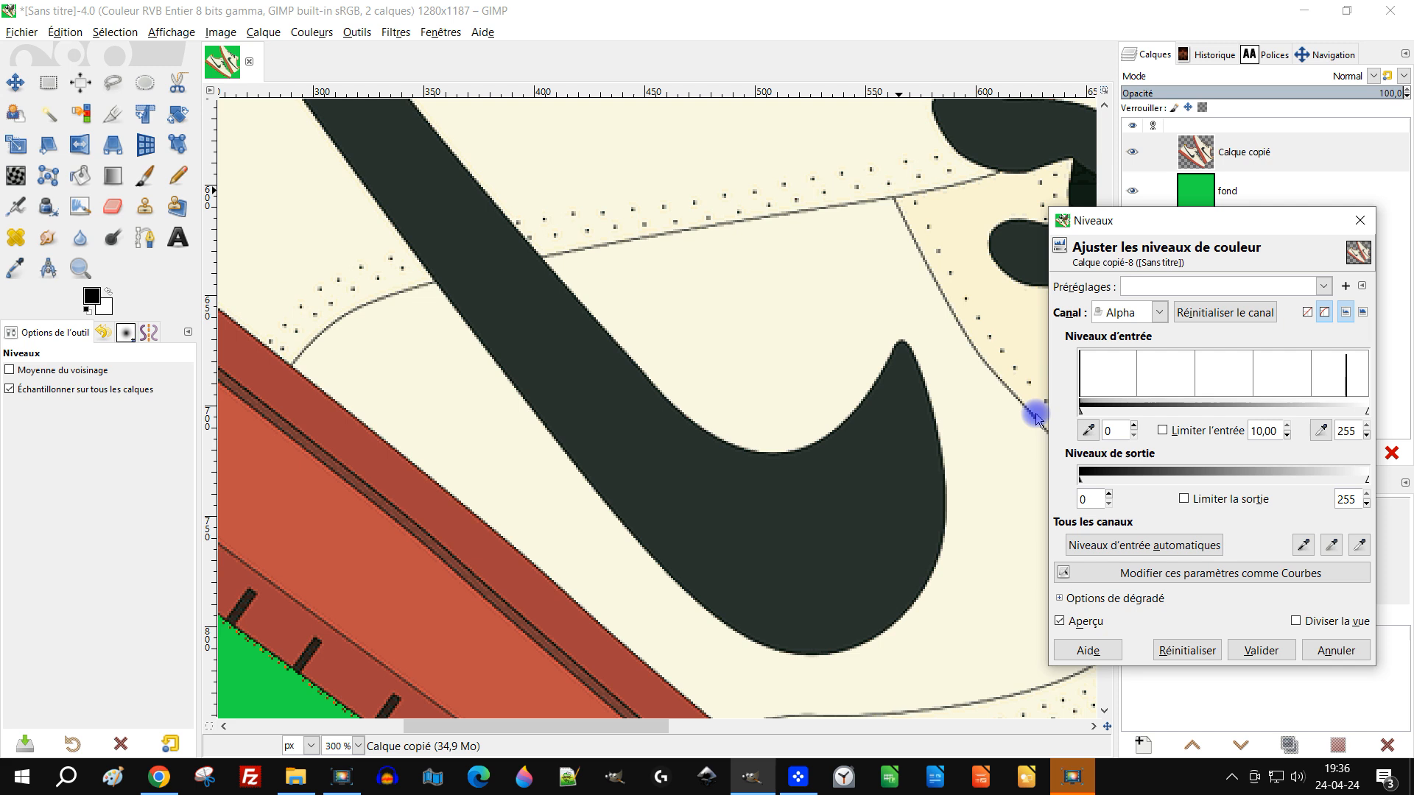
pyautogui.click(1081, 622)
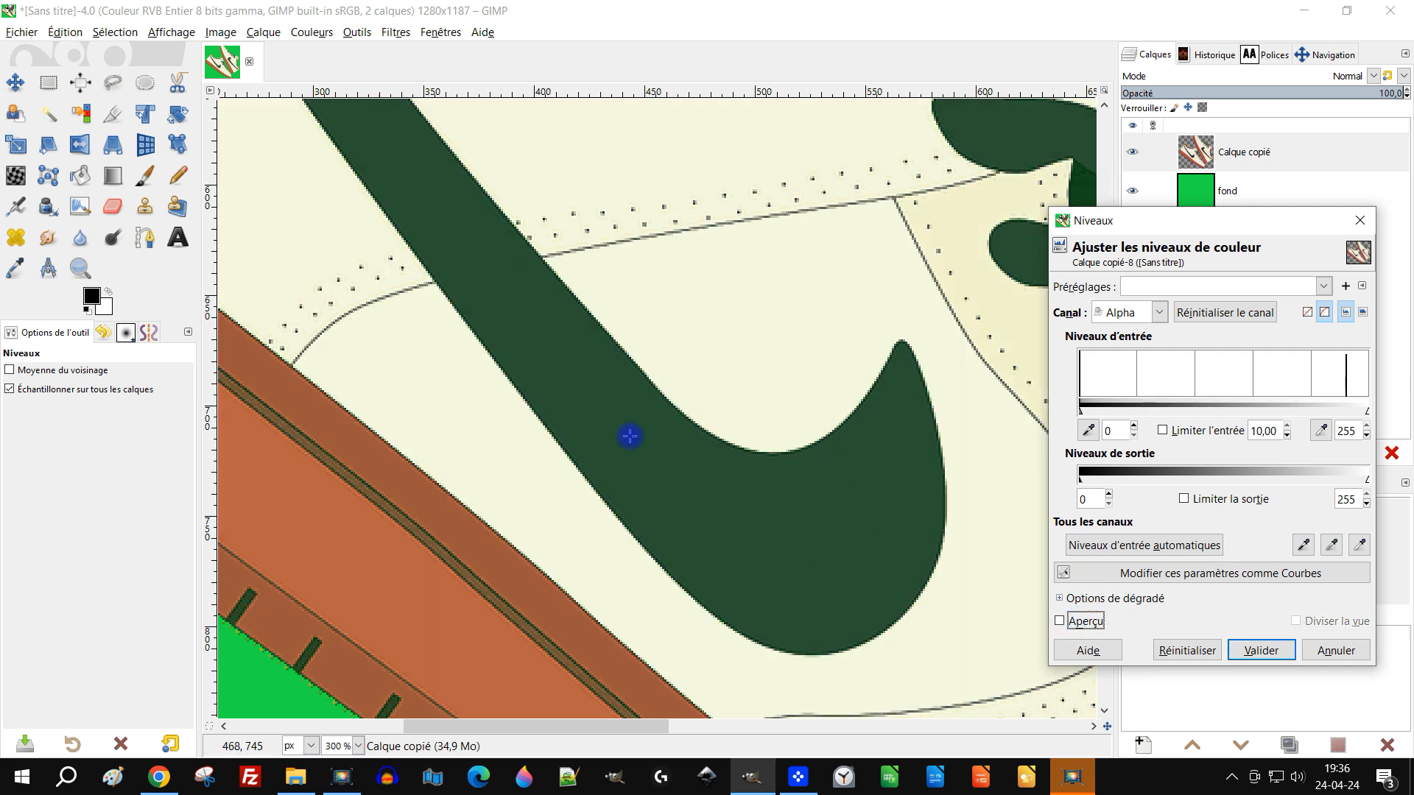
pyautogui.click(1082, 621)
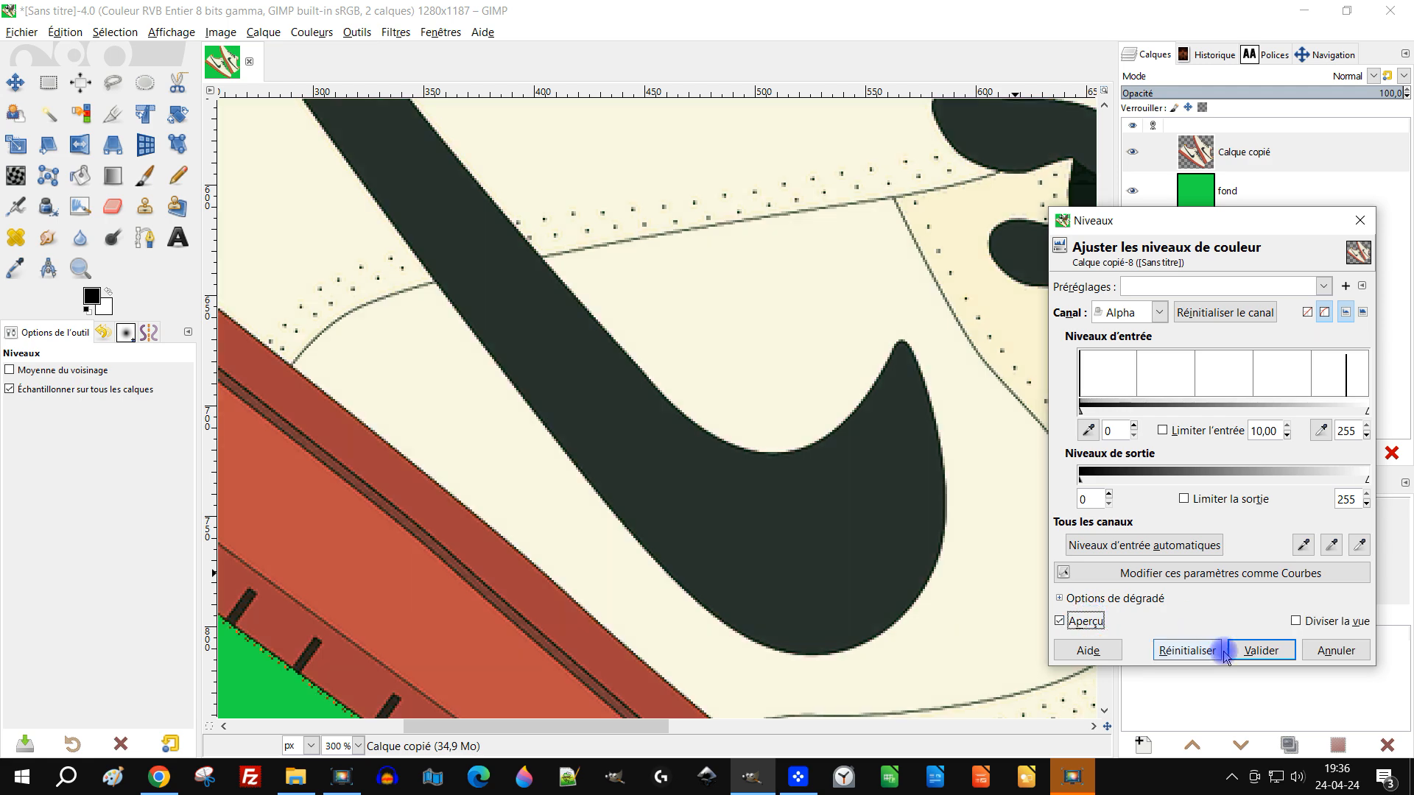
pyautogui.click(1260, 650)
# - Check the shoes against the green background and delete the fond layer
pyautogui.scroll(-4, 814, 561)
pyautogui.scroll(1, 877, 555)
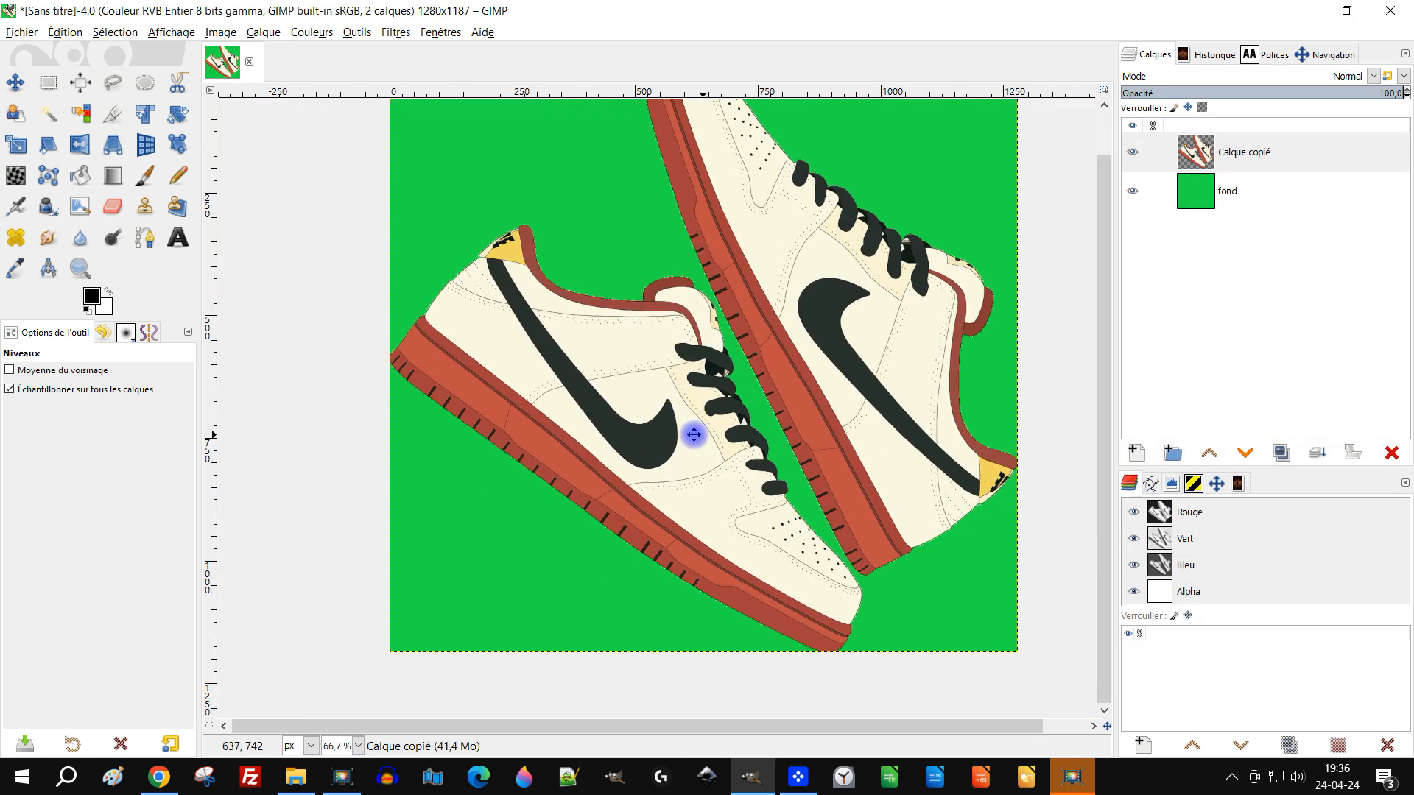
pyautogui.scroll(1, 664, 482)
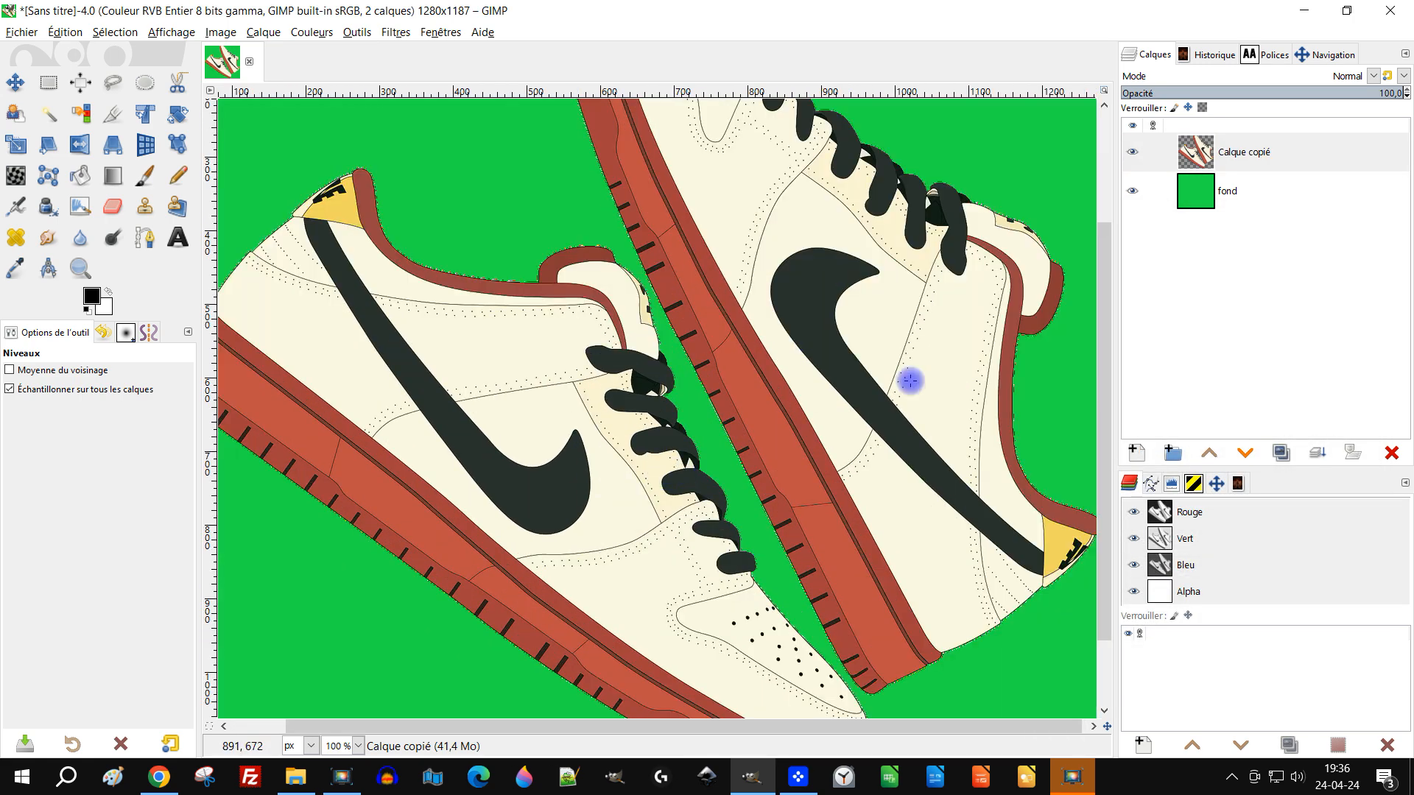
pyautogui.click(1244, 189)
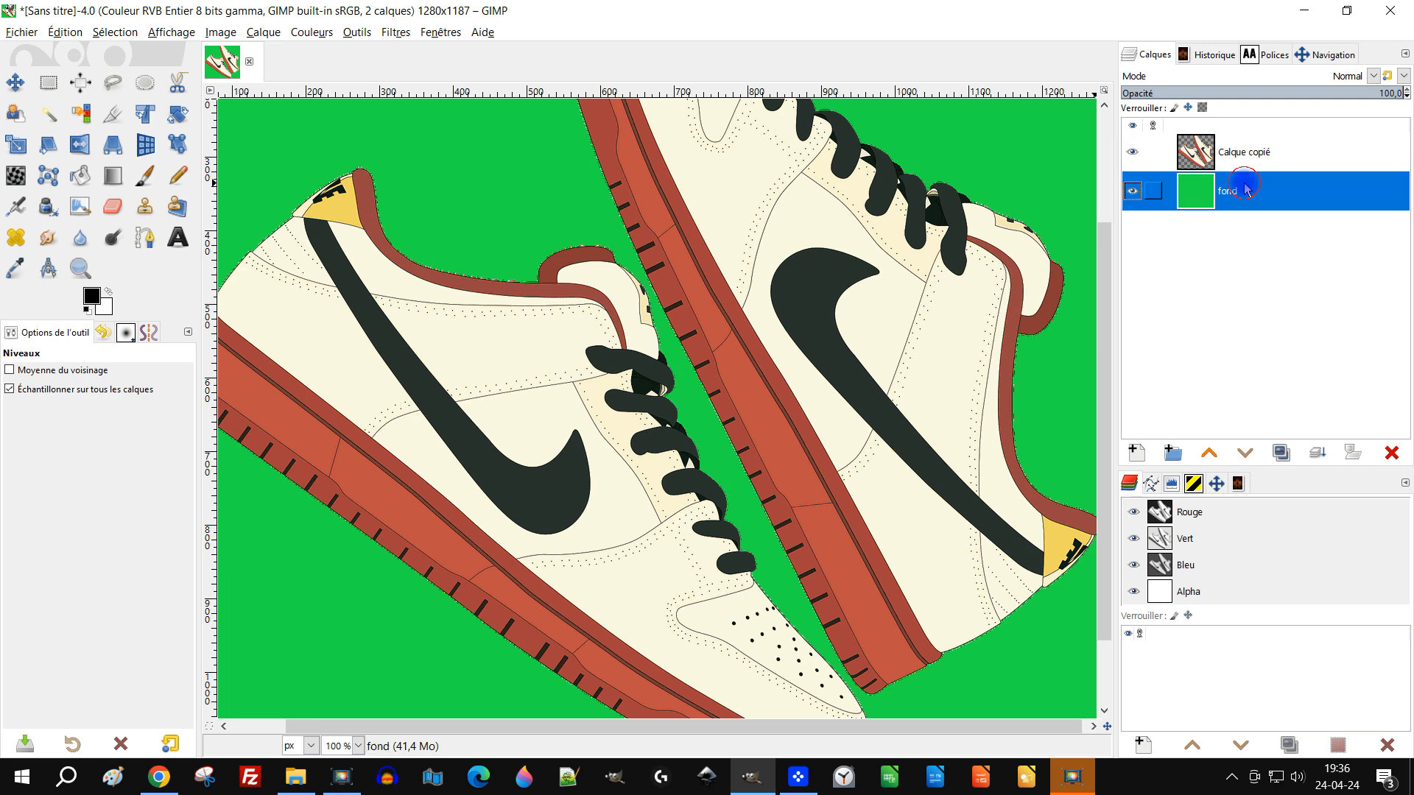
pyautogui.click(1394, 453)
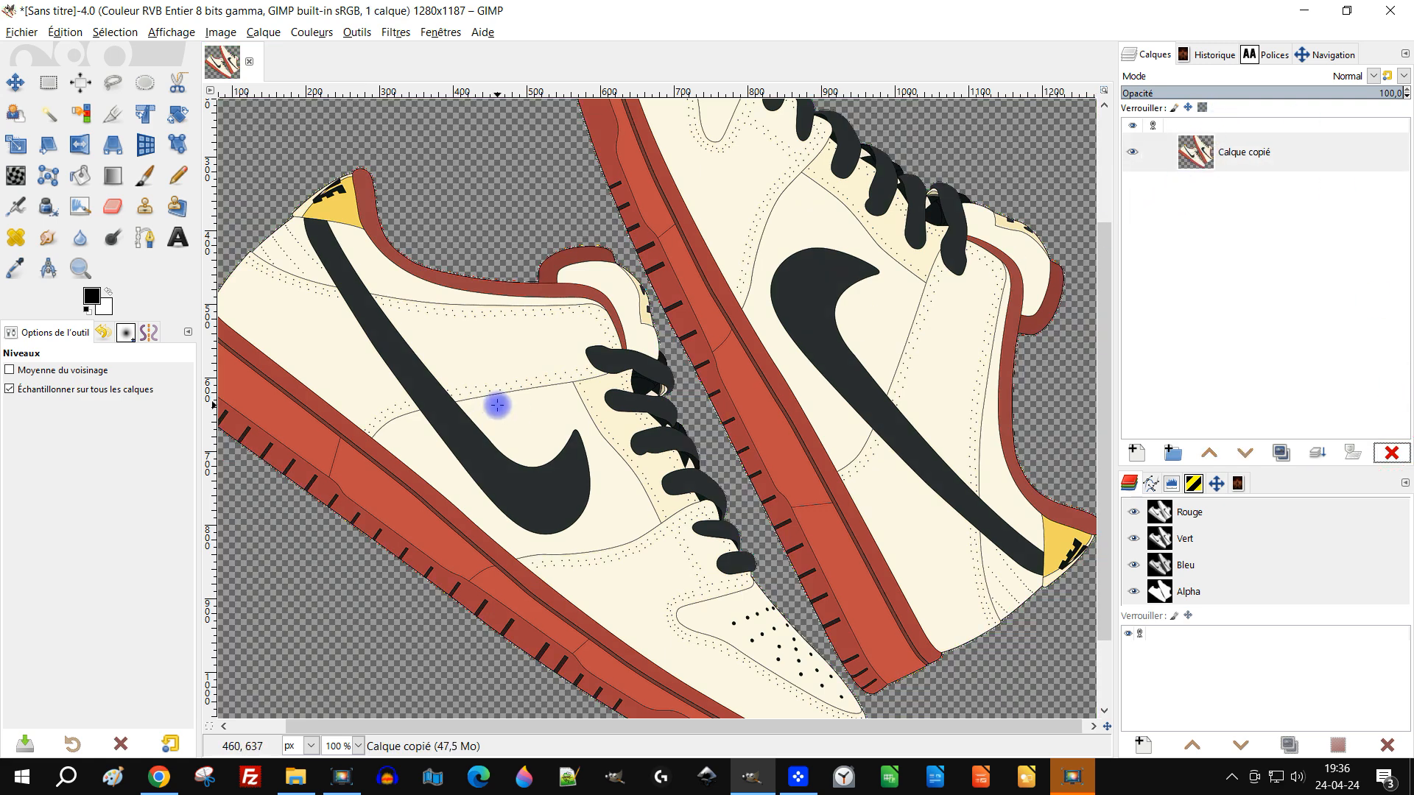
# - Capture the whole canvas with Outil Capture d'écran and copy the resulting screenshot to the clipboard
pyautogui.scroll(-2, 500, 391)
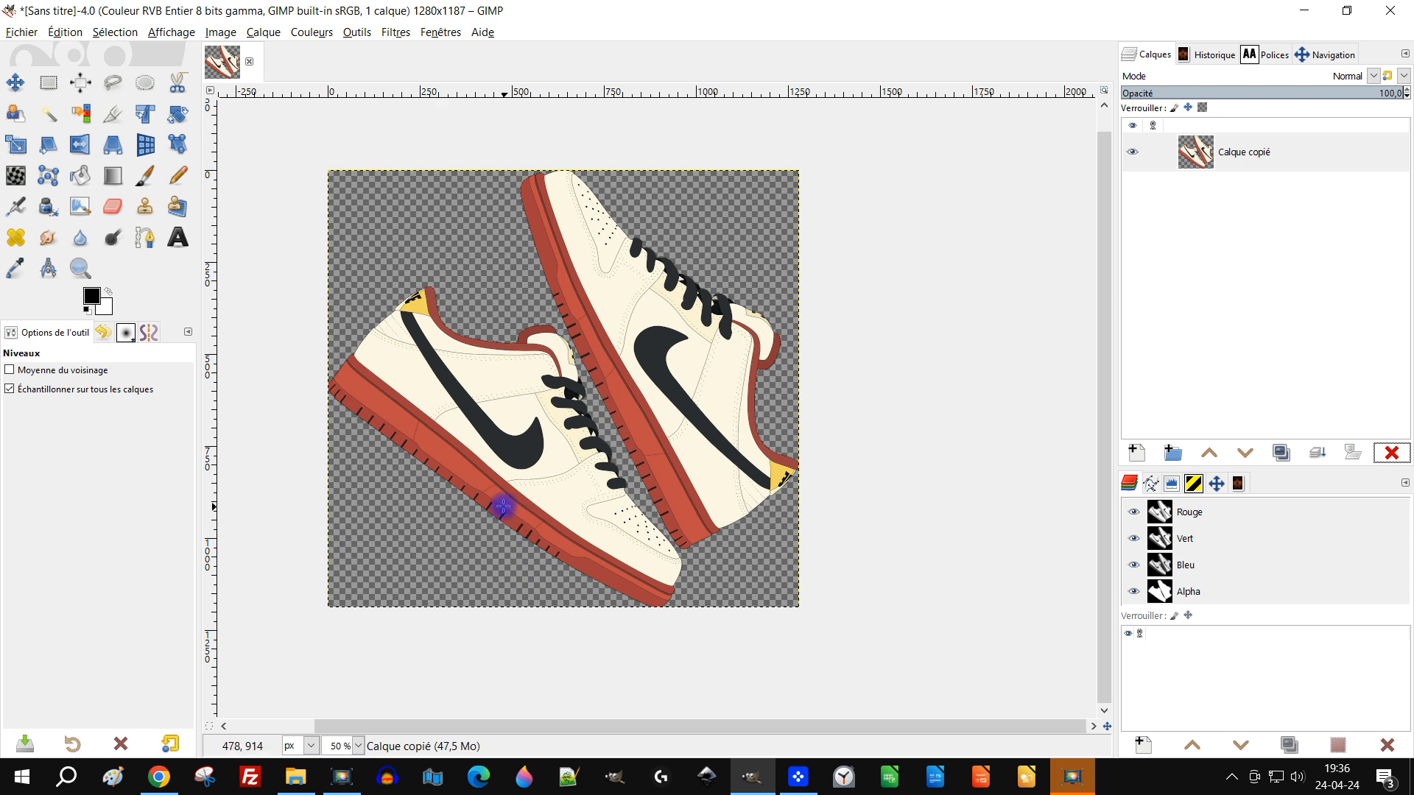
pyautogui.scroll(2, 505, 484)
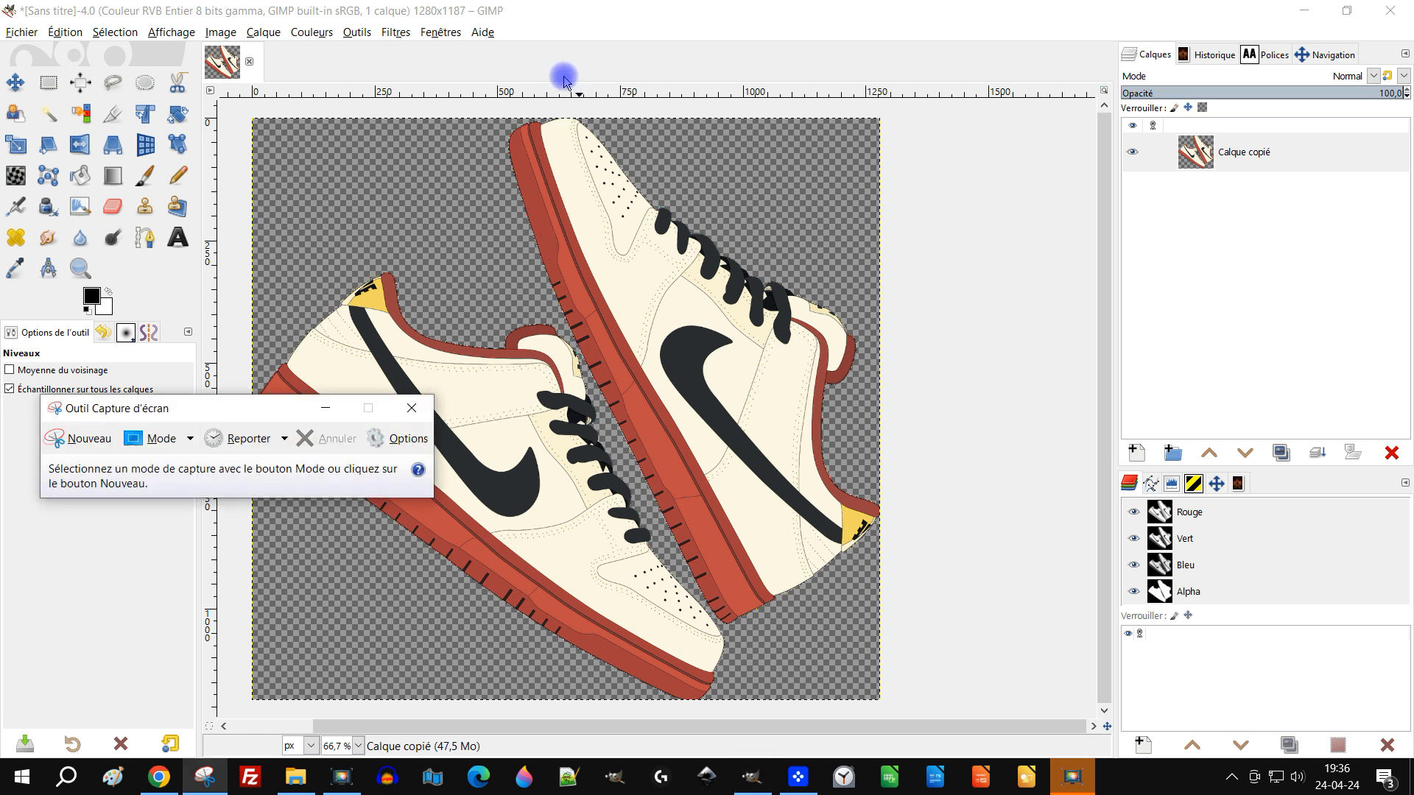
pyautogui.click(66, 432)
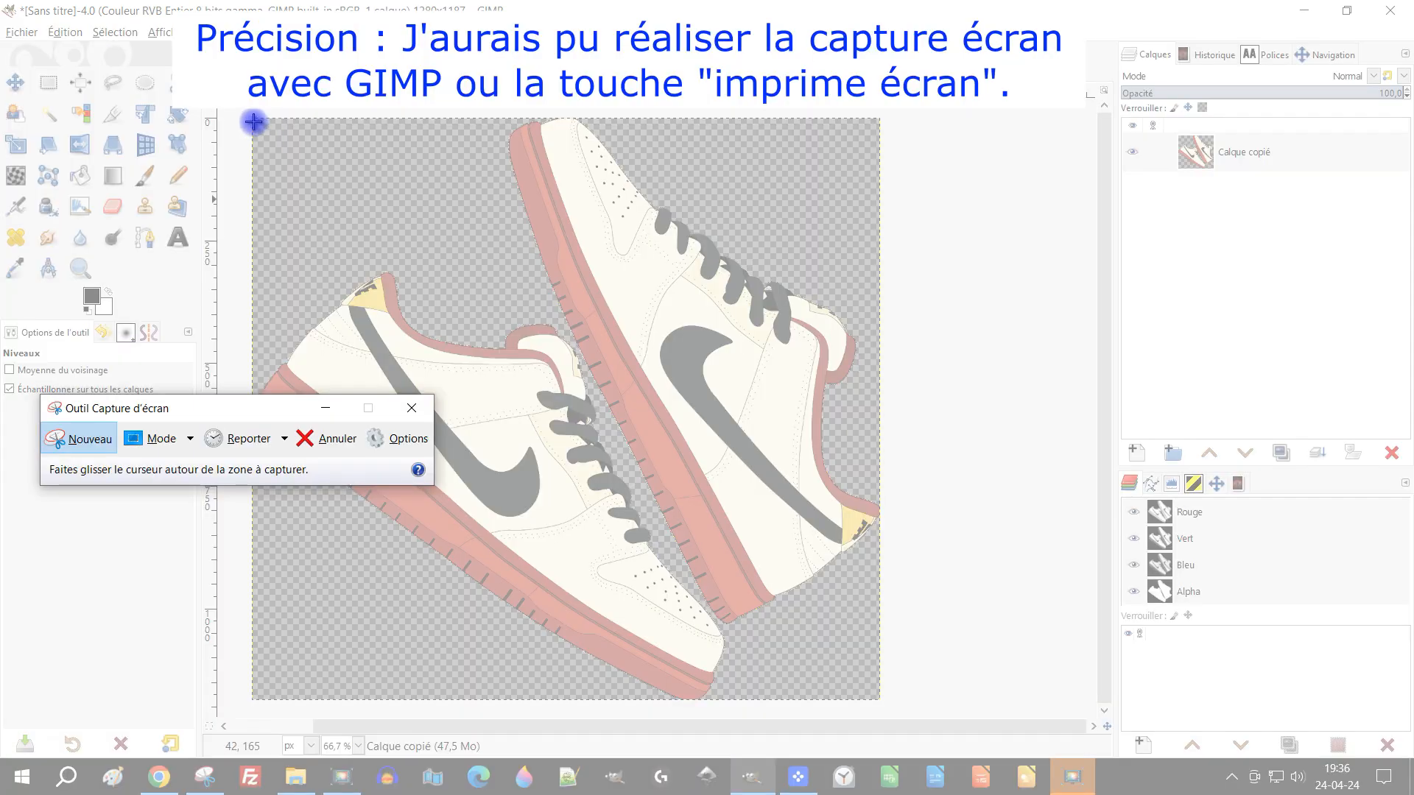
pyautogui.moveTo(254, 120); pyautogui.dragTo(879, 701)
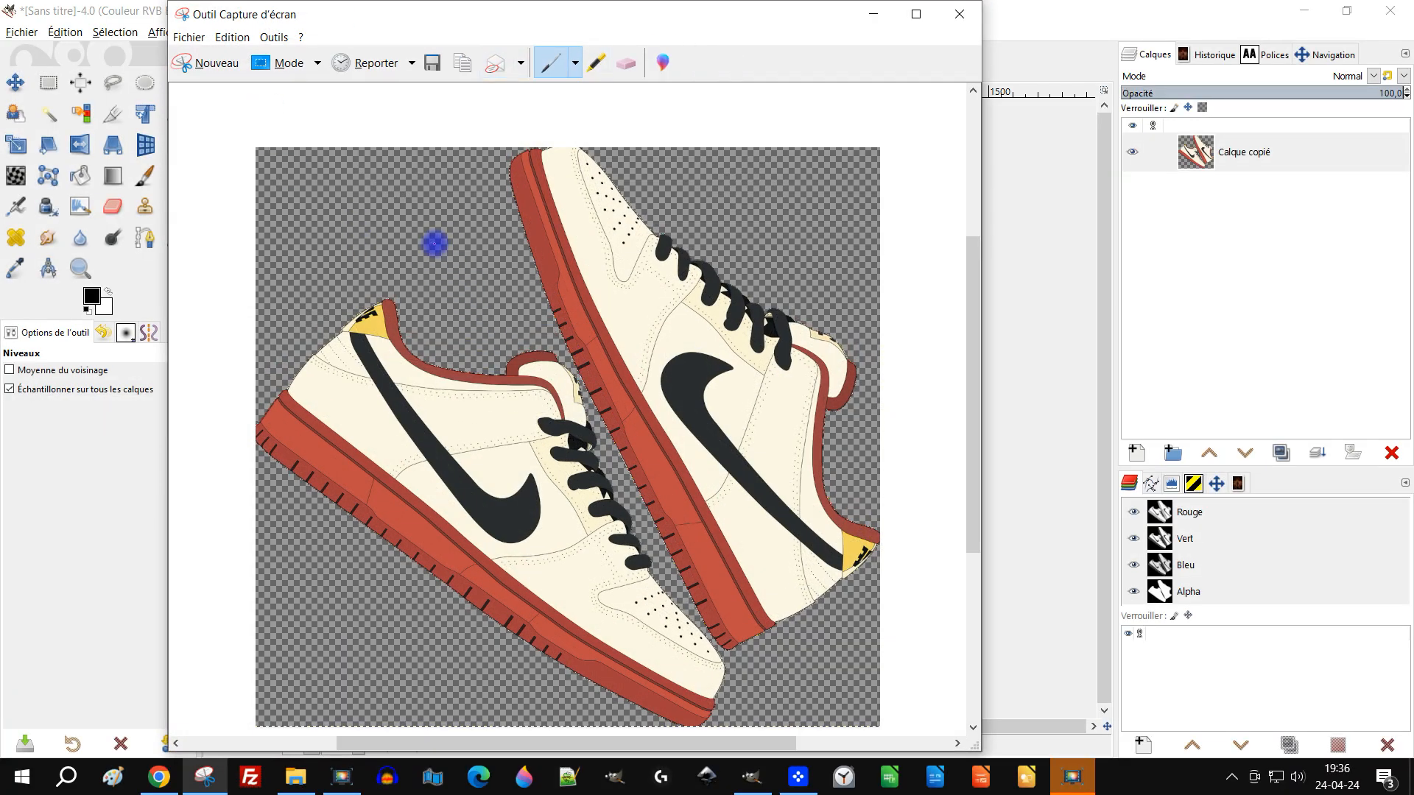
pyautogui.rightClick(402, 241)
pyautogui.click(324, 269)
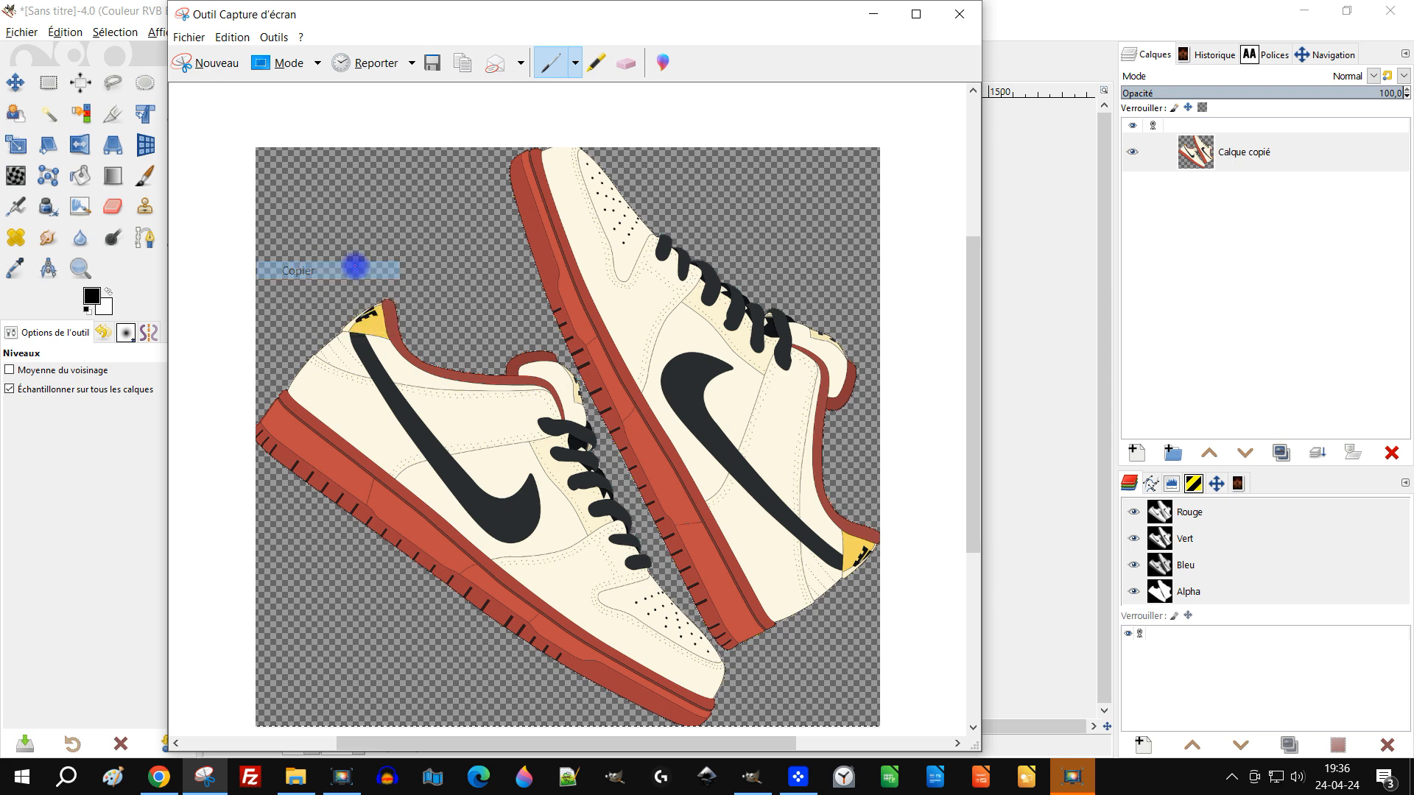
pyautogui.click(873, 13)
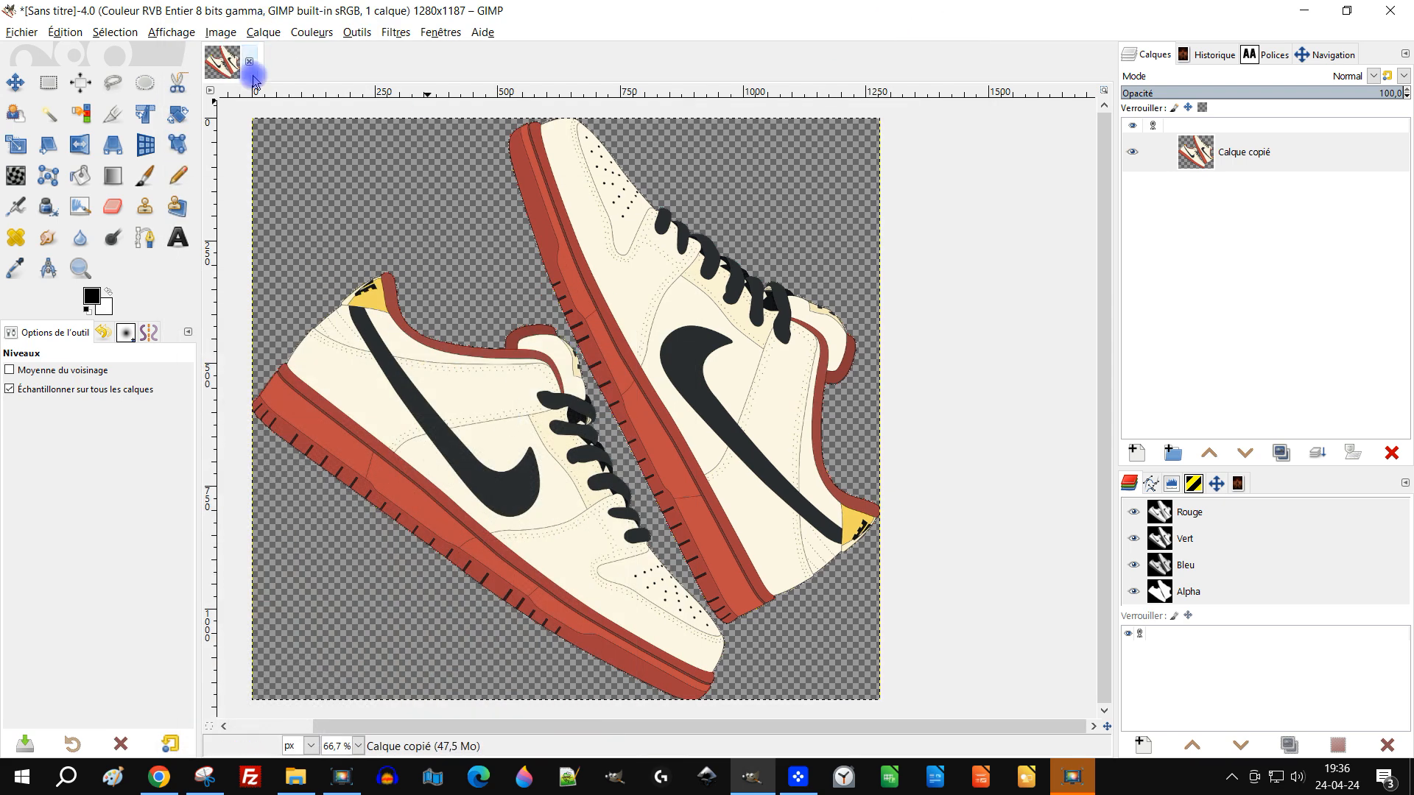
# - Paste the screenshot as a new image and remove the alpha channel from its Calque copié layer
pyautogui.click(65, 31)
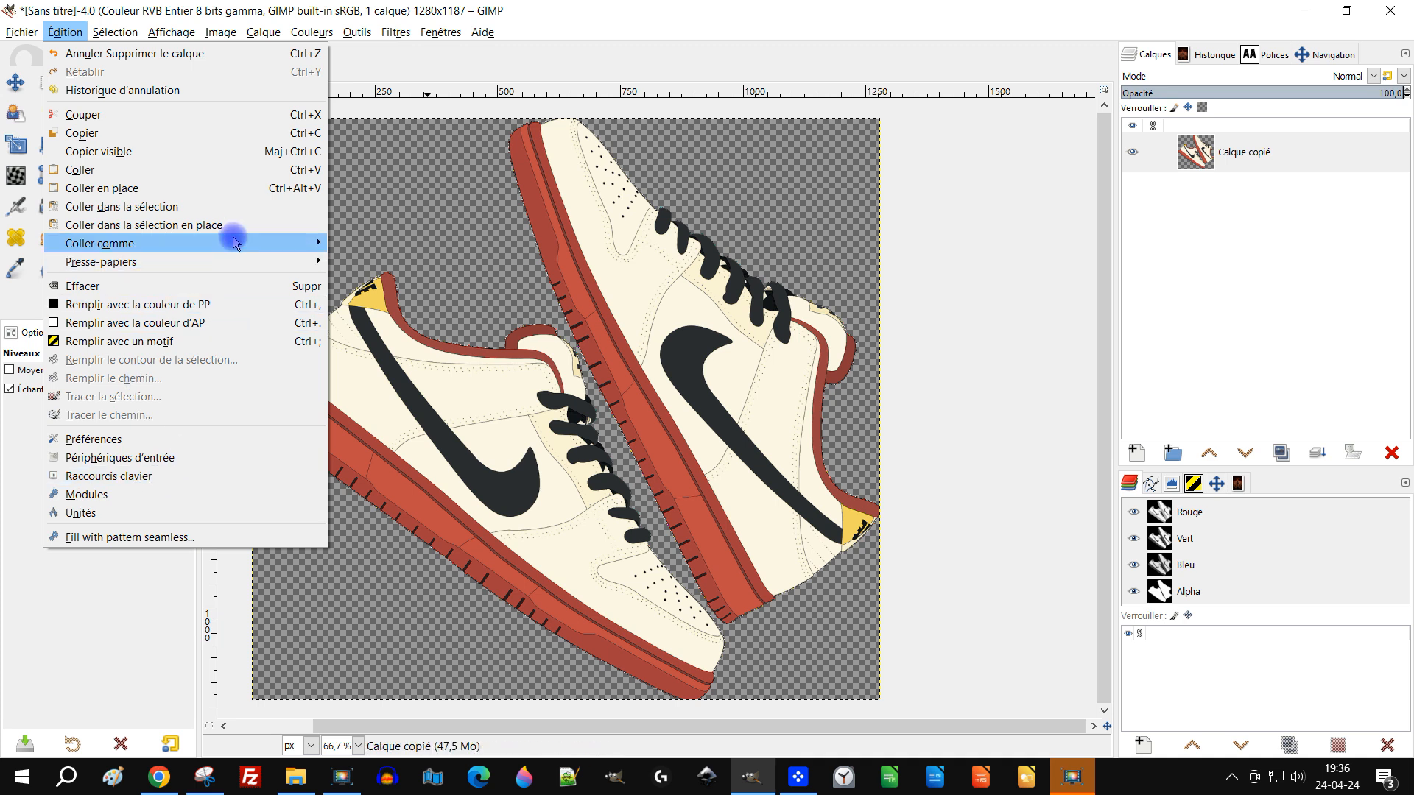
pyautogui.moveTo(234, 243)
pyautogui.click(386, 276)
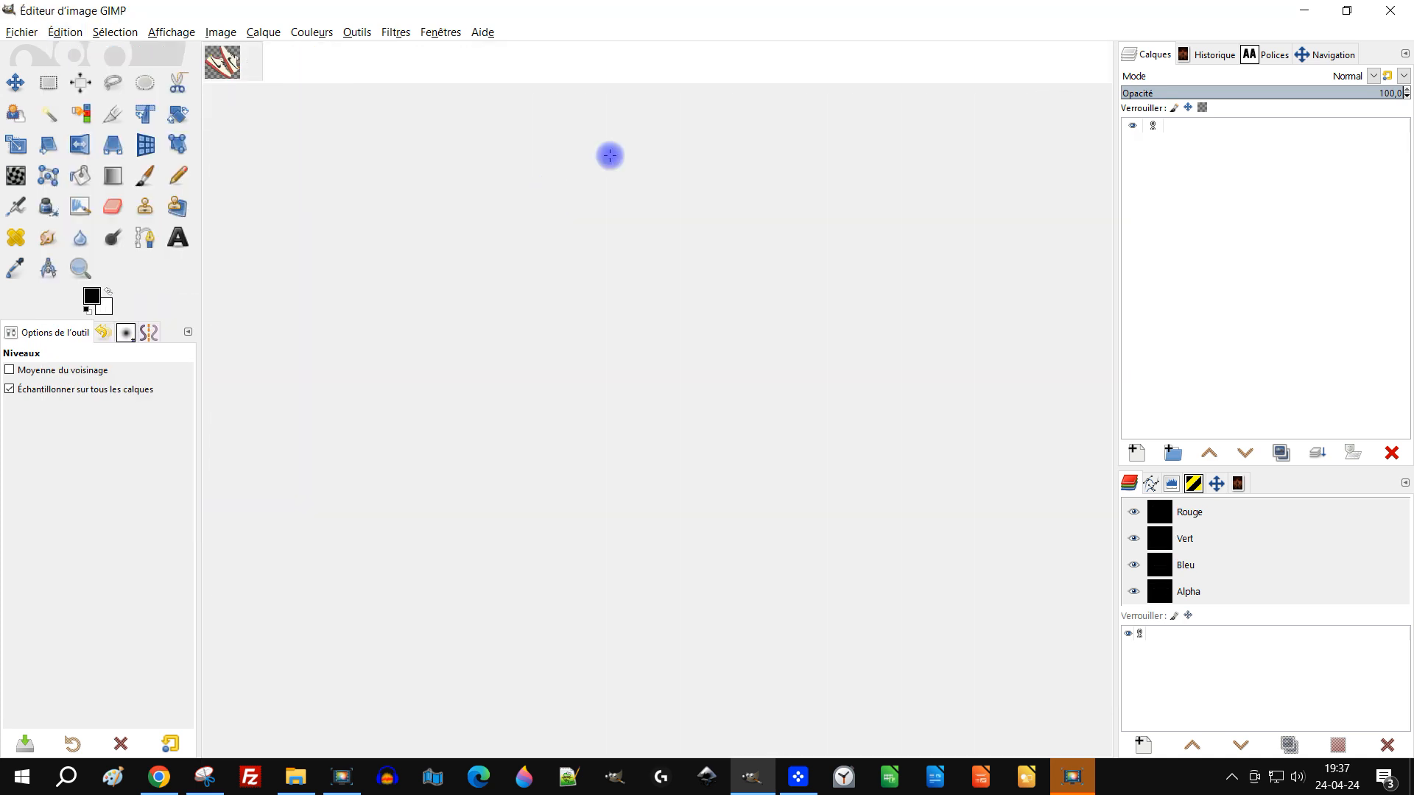
pyautogui.moveTo(694, 324); pyautogui.dragTo(594, 321)
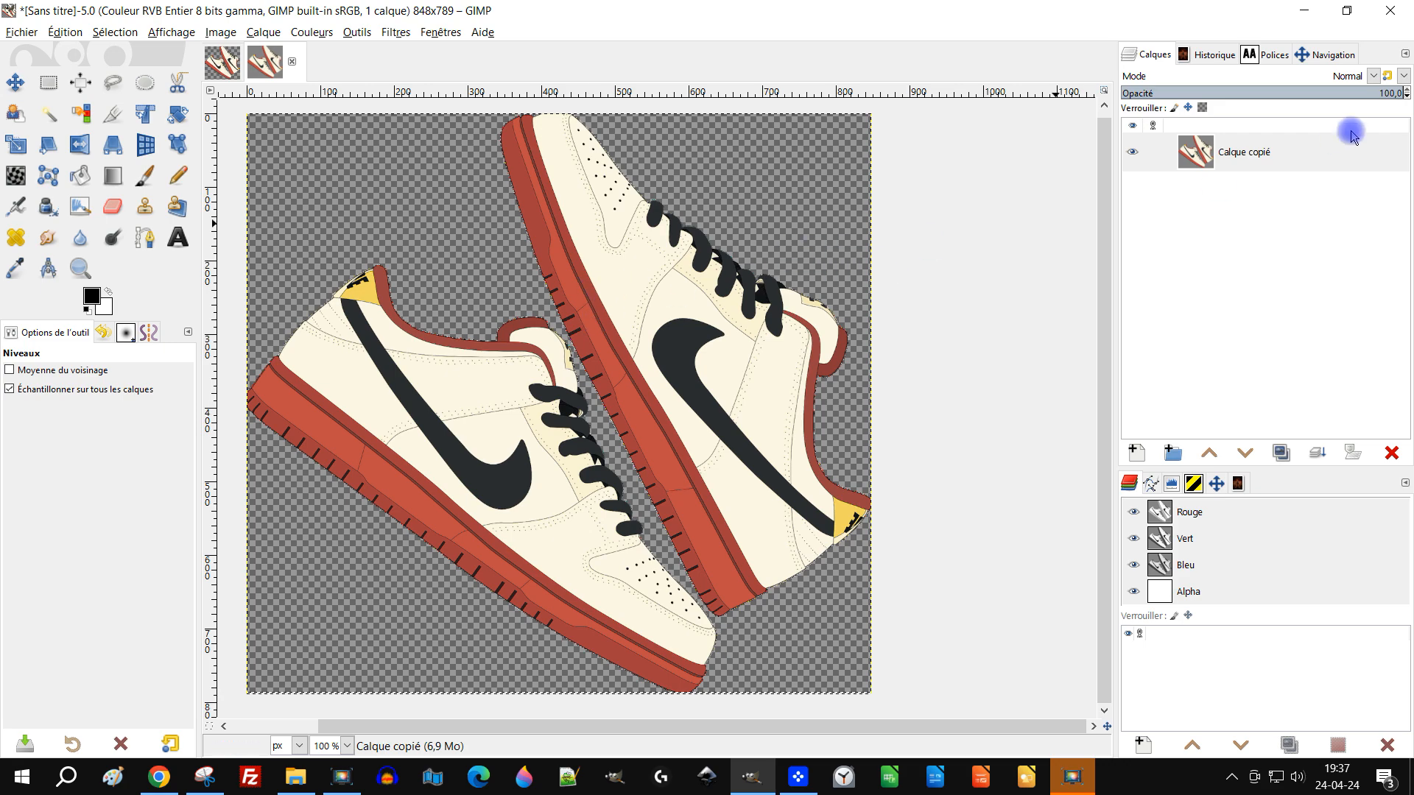
pyautogui.rightClick(1200, 154)
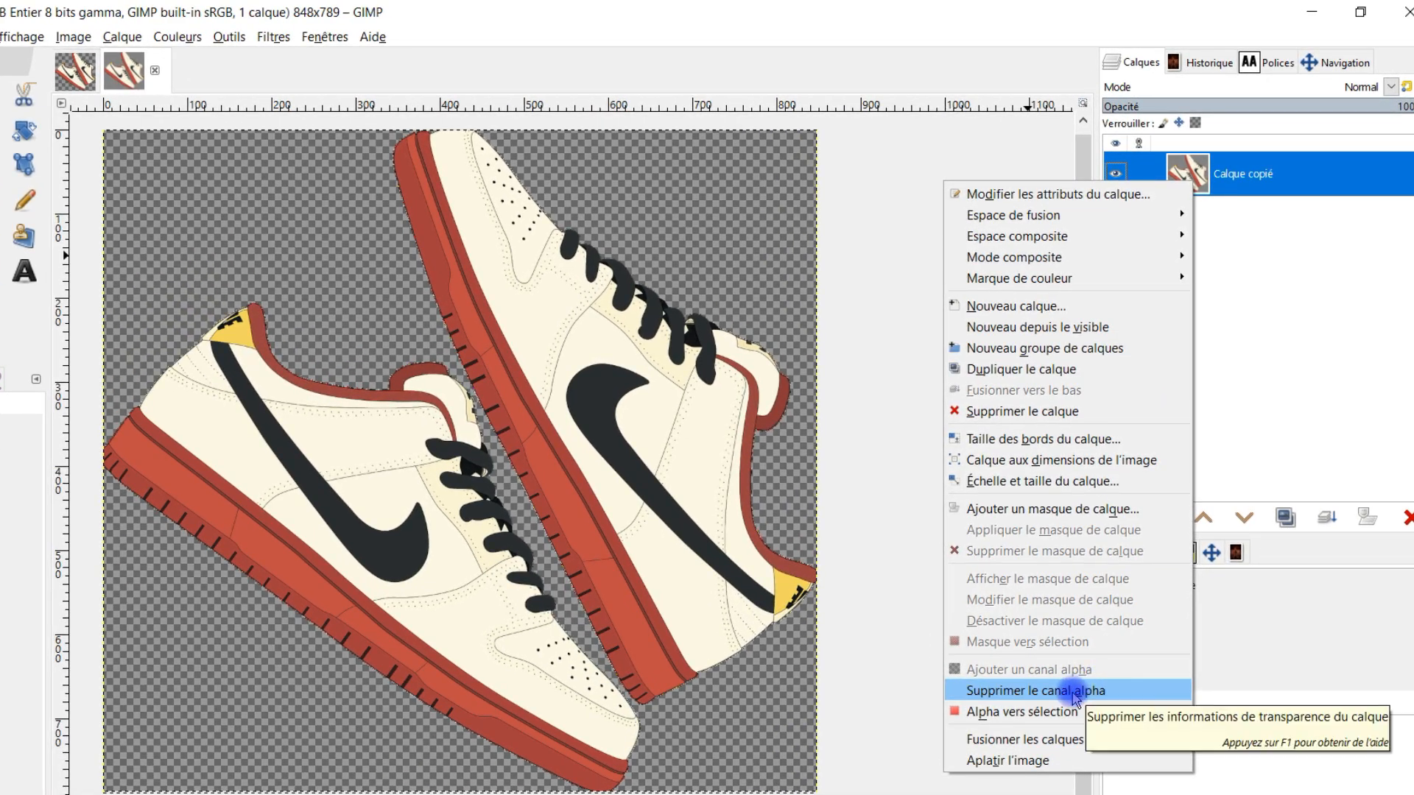
pyautogui.click(1075, 694)
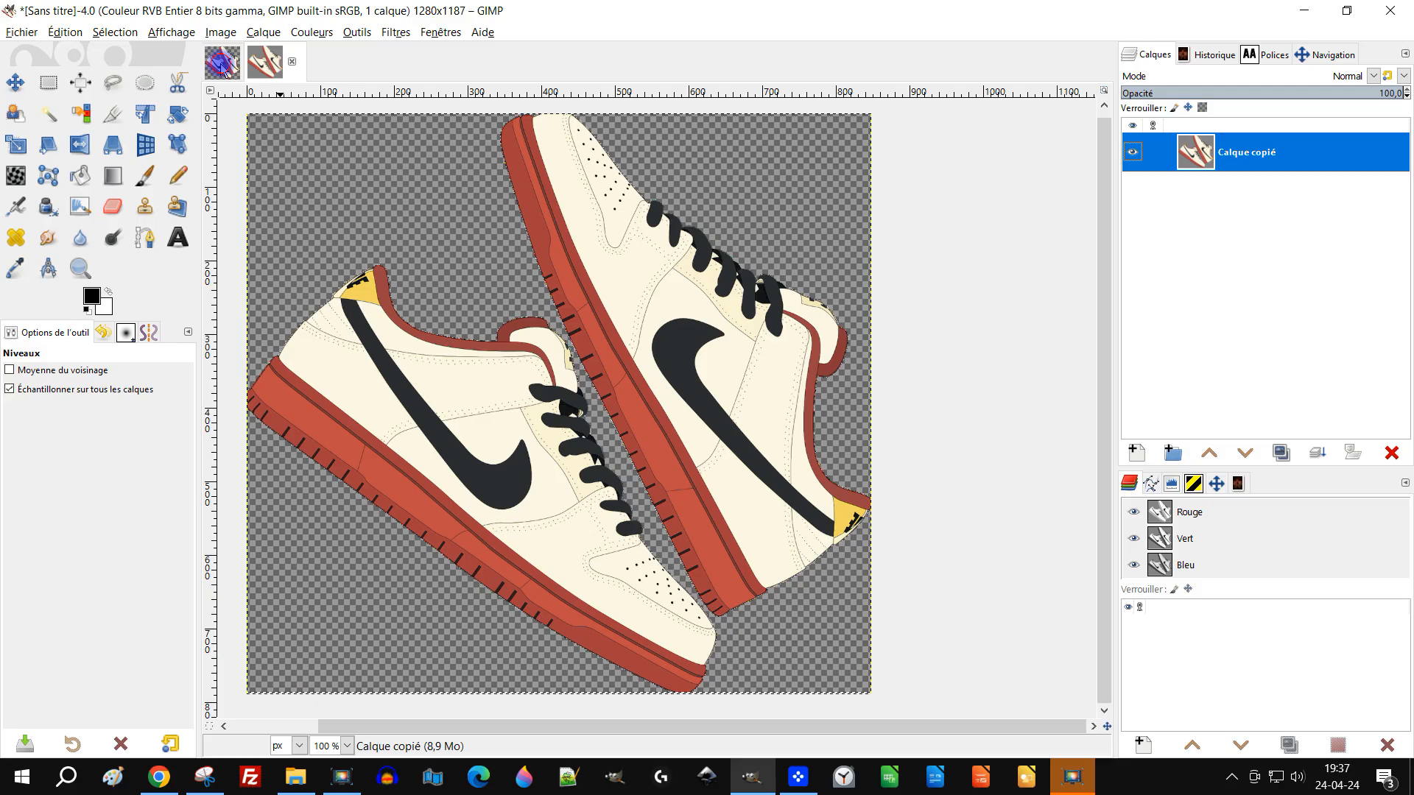
# - Compare the two open images and delete the alpha channel of the Calque copié layer in the original 1280x1187 shoe image
pyautogui.click(284, 65)
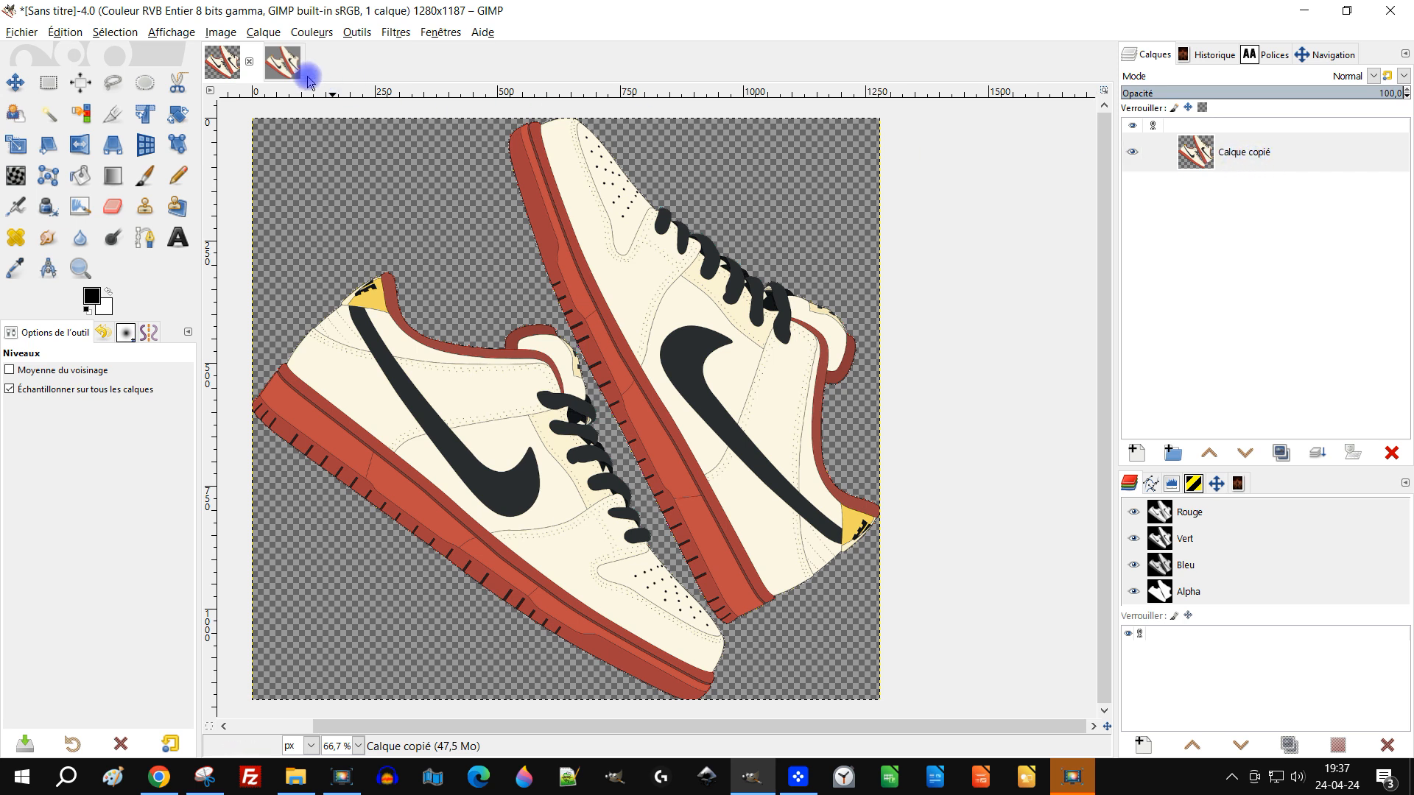
pyautogui.click(284, 65)
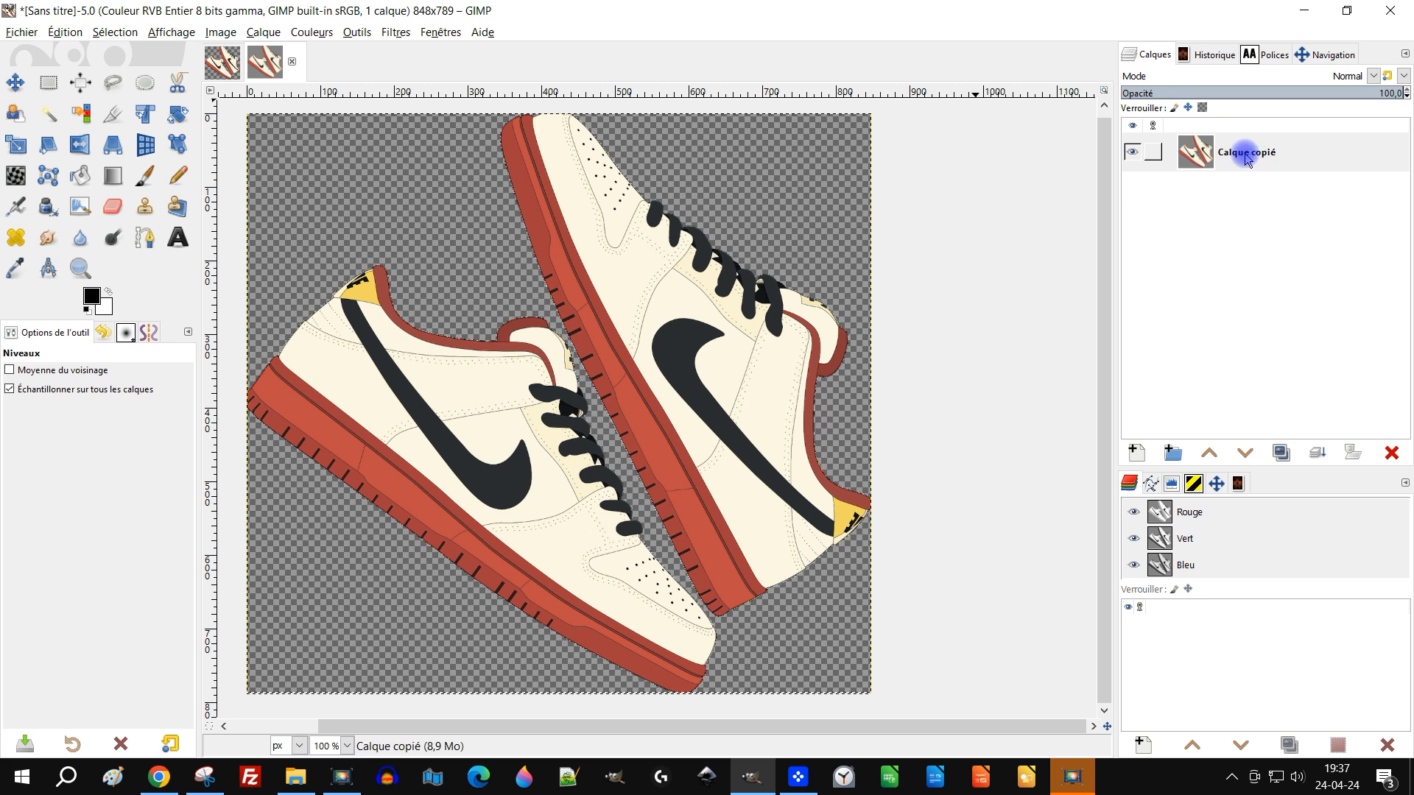
pyautogui.click(221, 62)
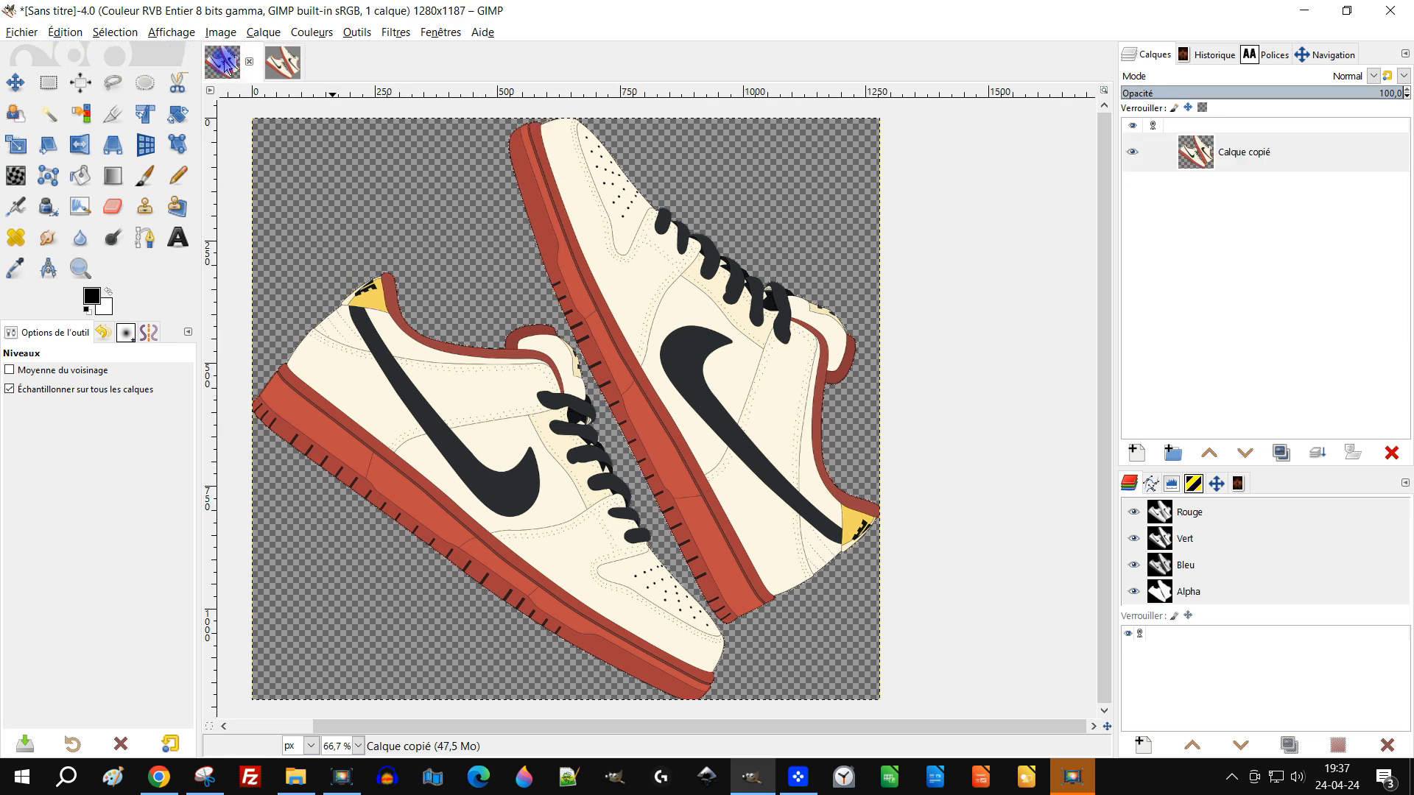
pyautogui.rightClick(1200, 156)
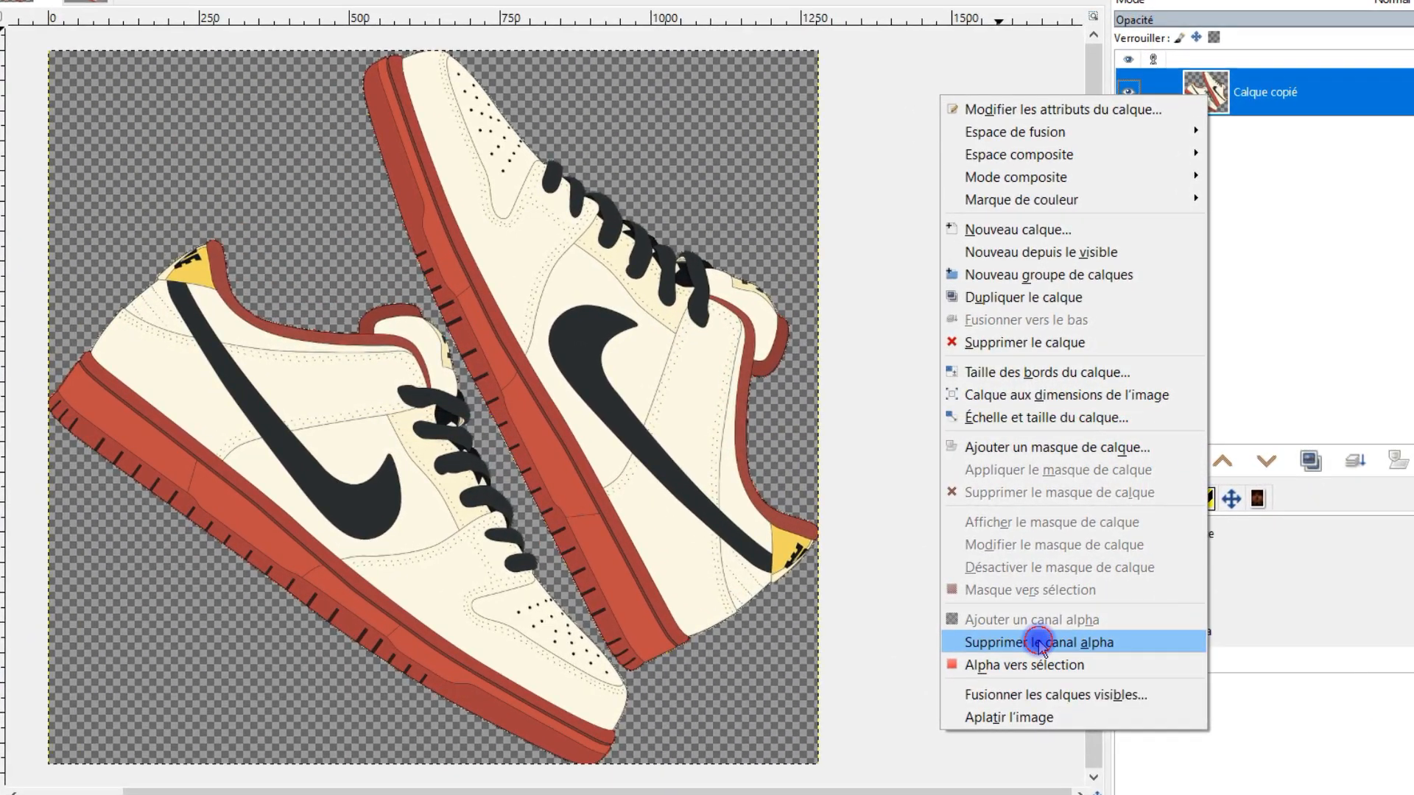
pyautogui.click(1044, 636)
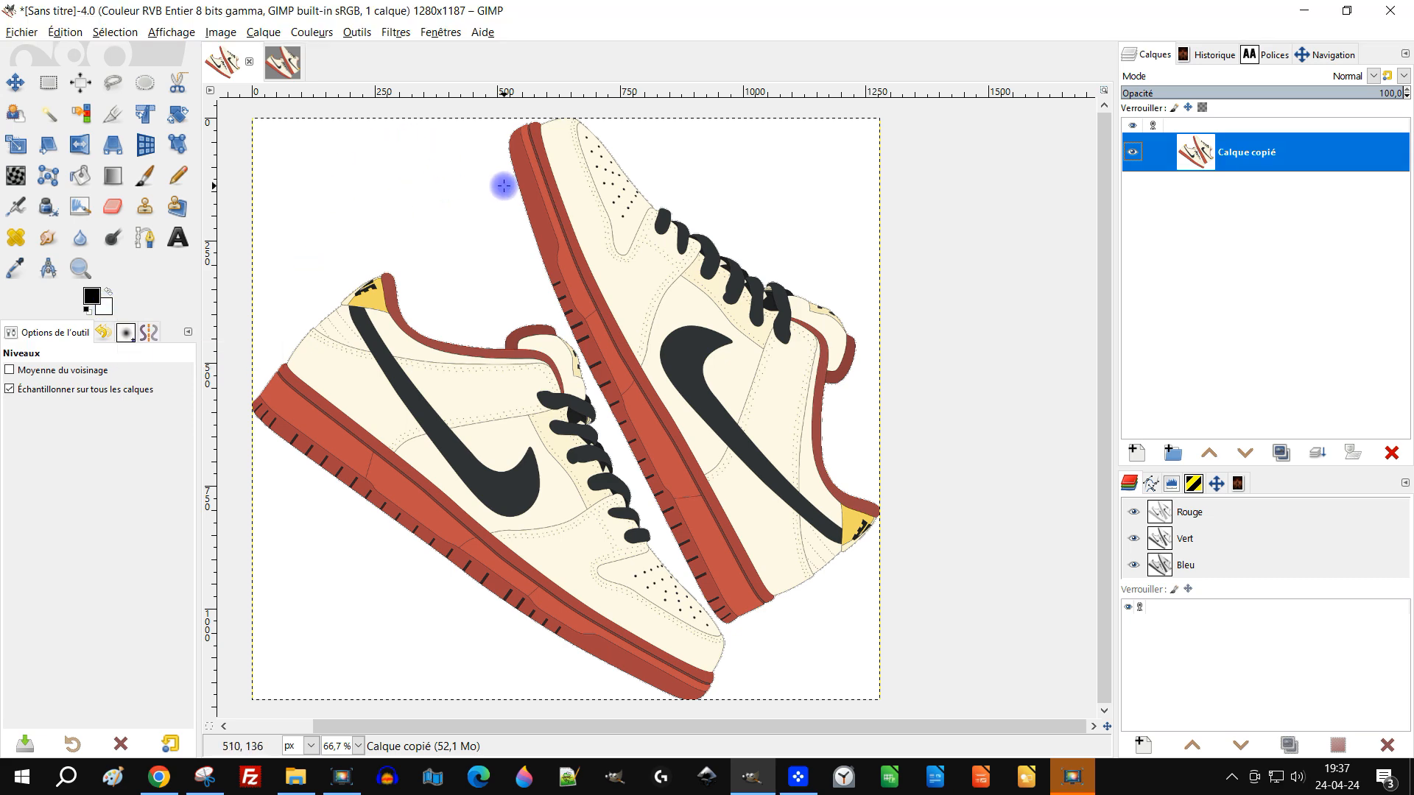
# - Inspect the screenshot image's checkerboard background for comparison and return to the original shoe image
pyautogui.click(286, 68)
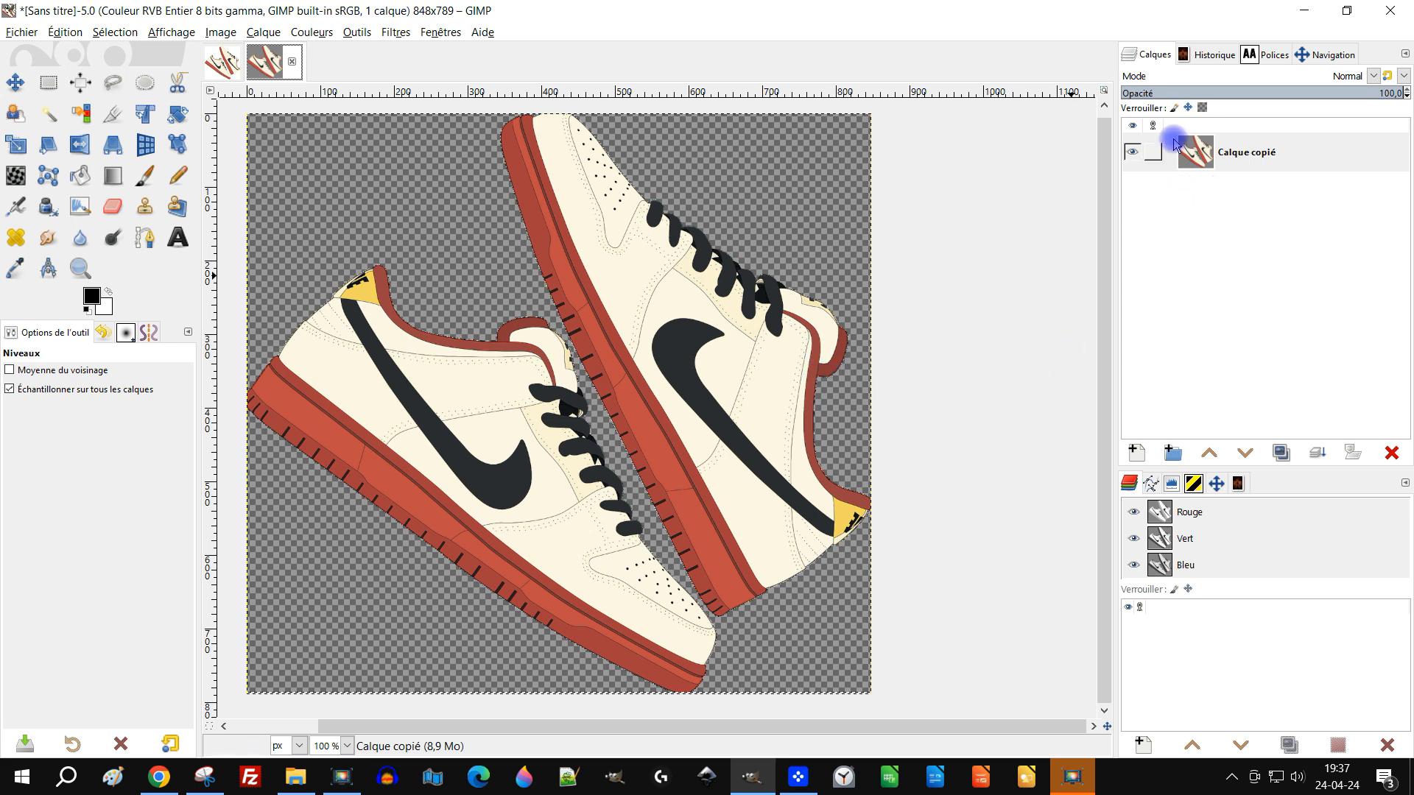
pyautogui.moveTo(667, 305); pyautogui.dragTo(648, 309)
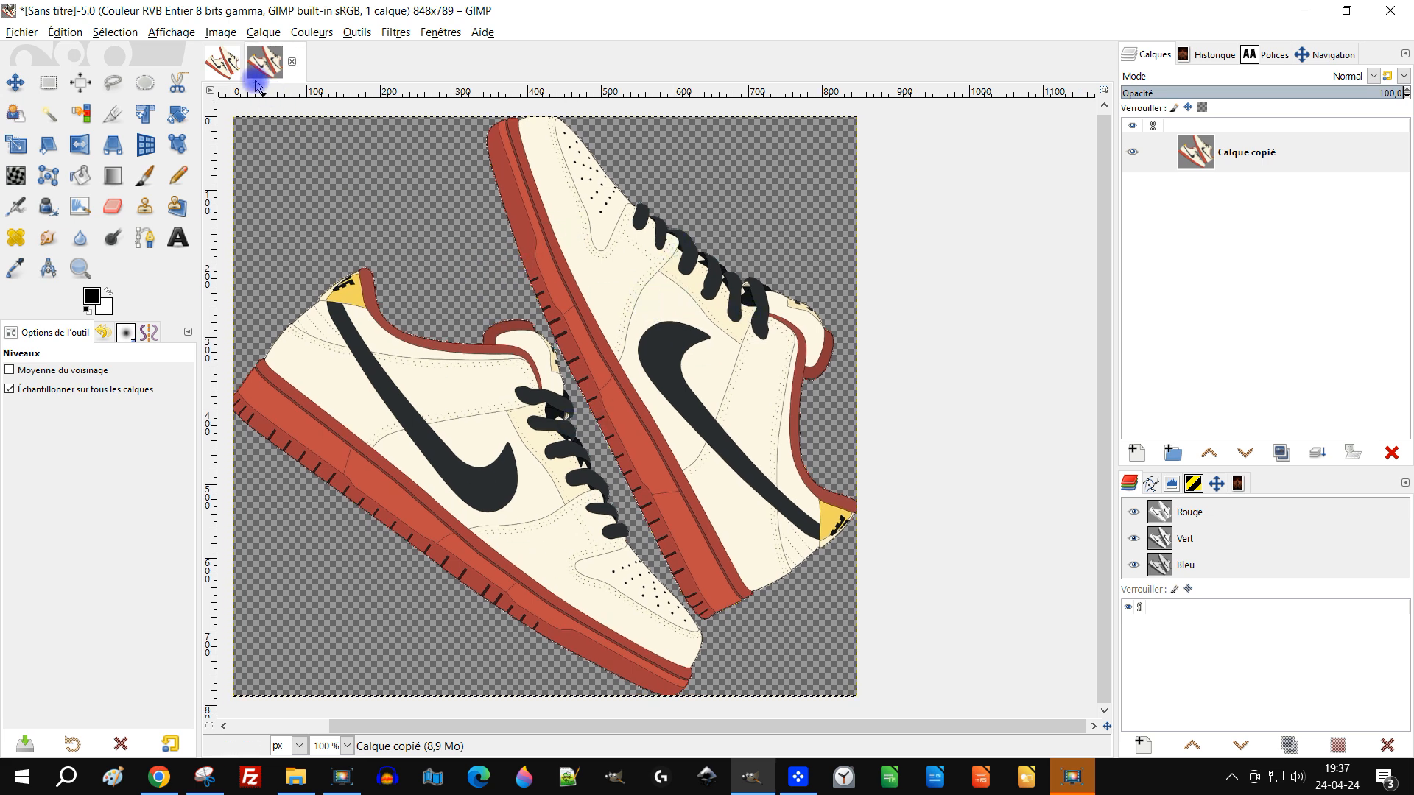
pyautogui.click(228, 62)
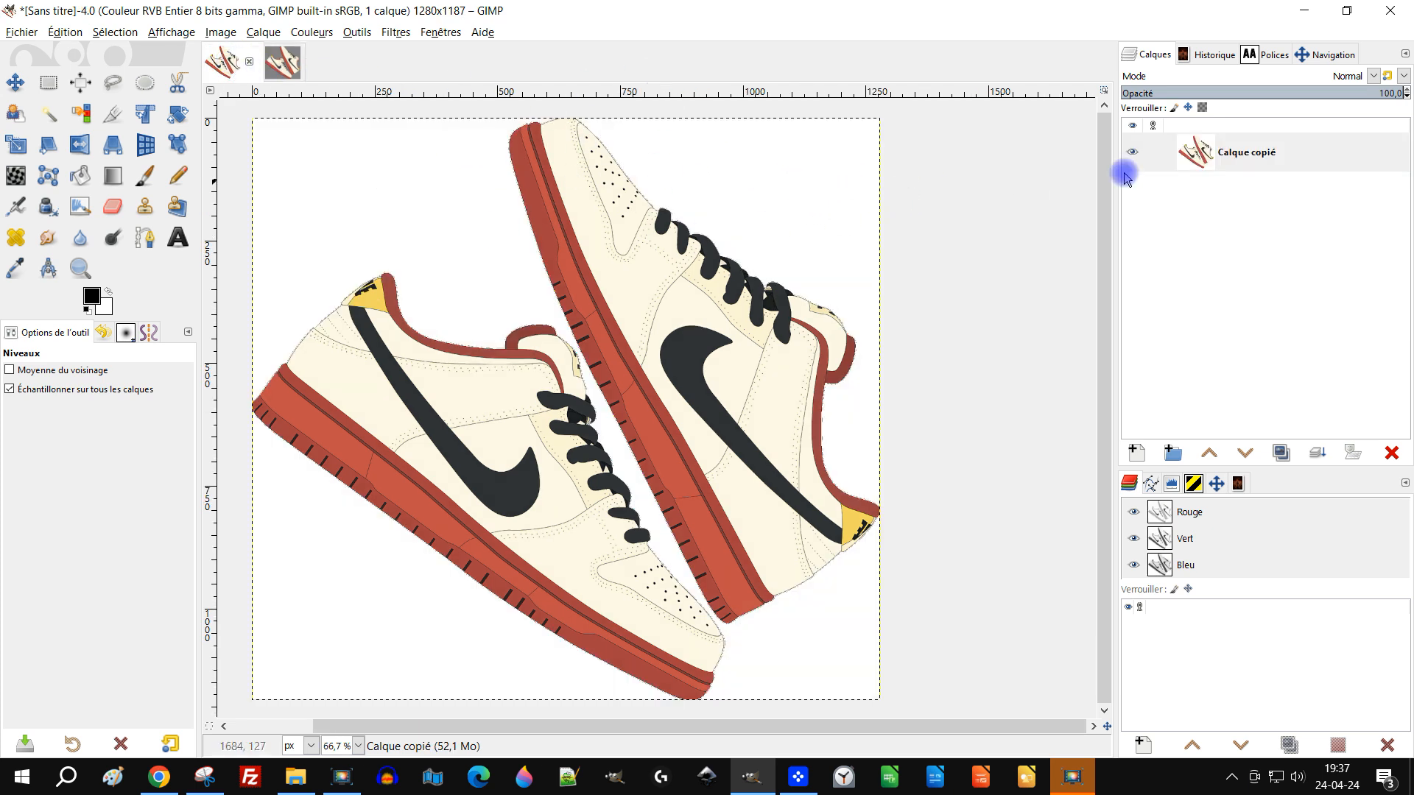
# - Select all the white background around the shoes with Fuzzy Select at threshold 6.8, adding the separate regions to the selection
pyautogui.click(1212, 156)
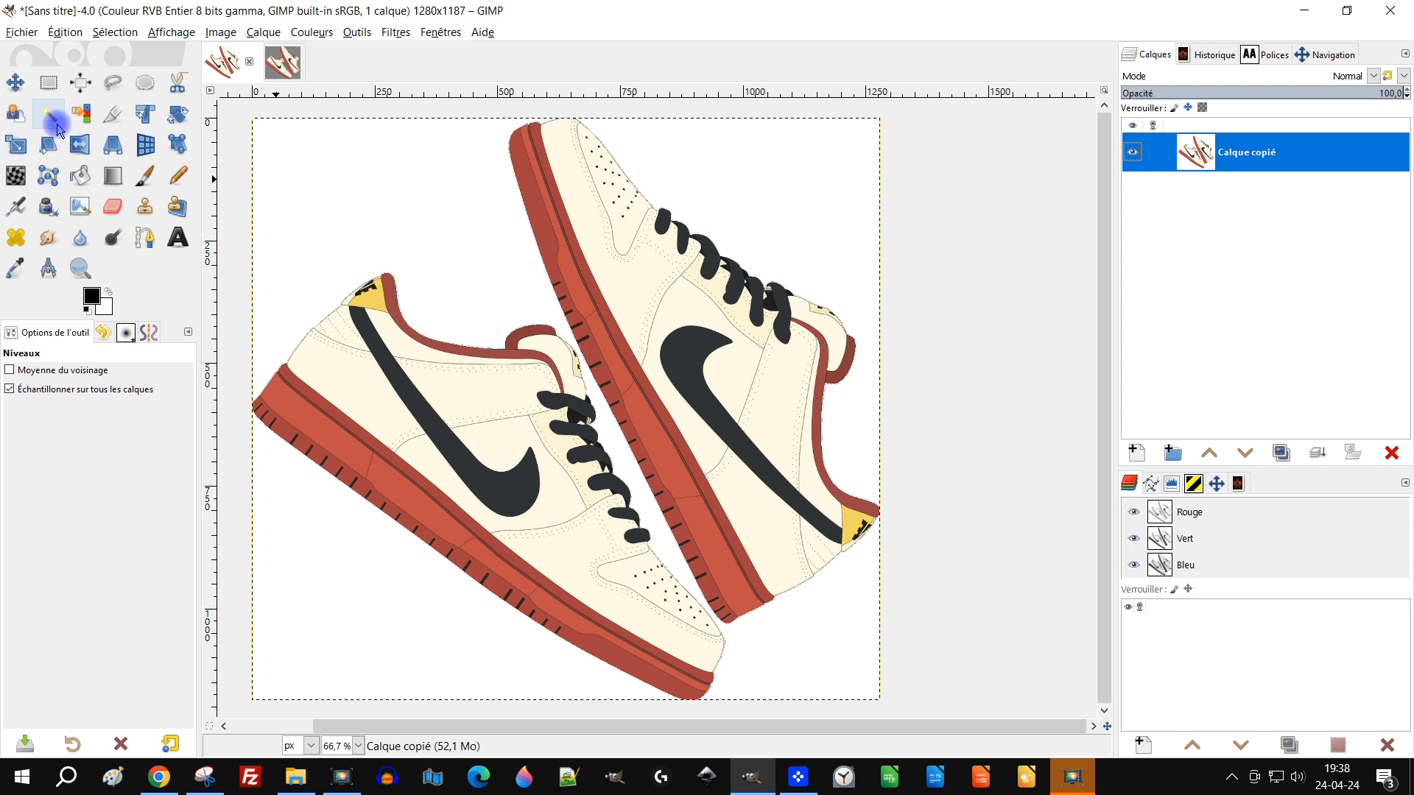
pyautogui.click(48, 115)
pyautogui.click(411, 186)
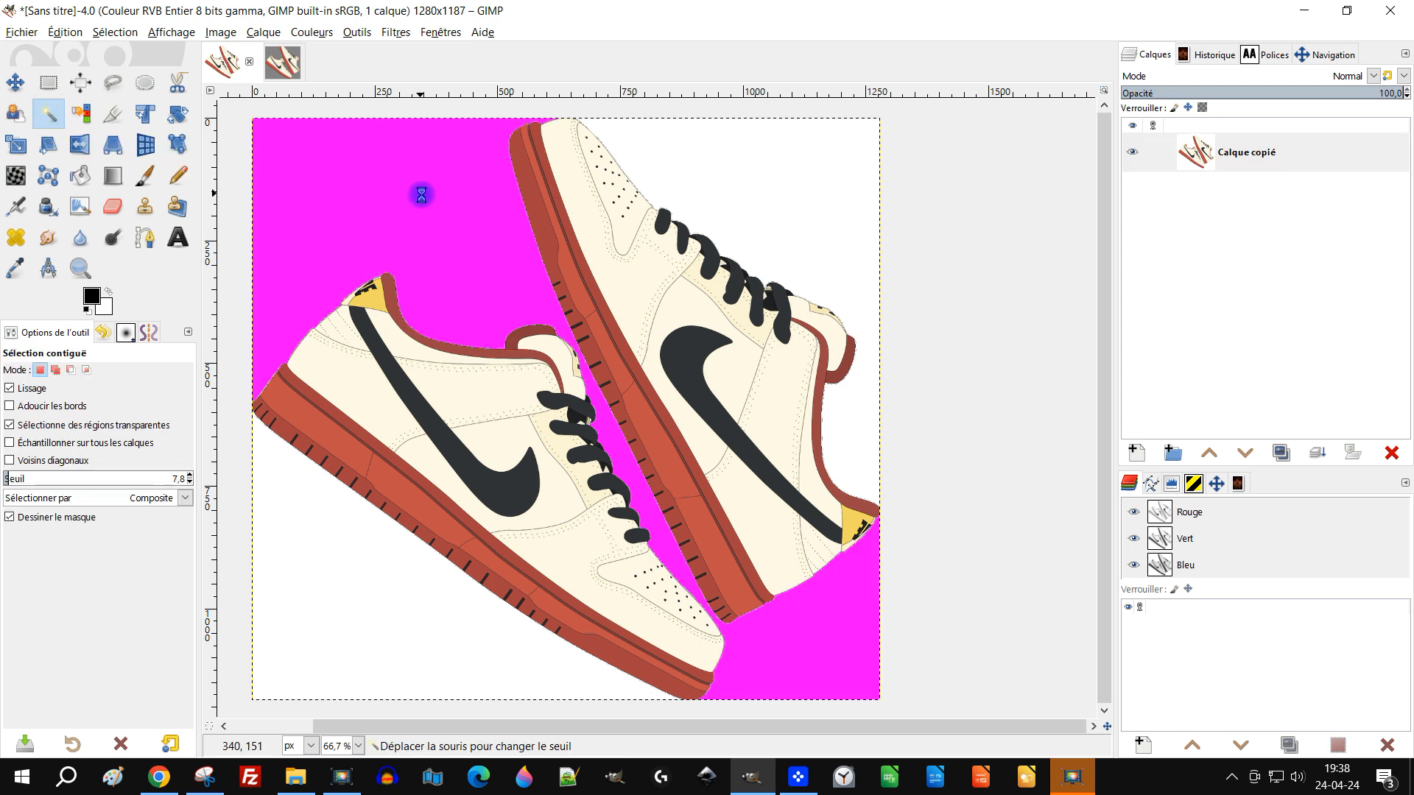
pyautogui.moveTo(425, 202); pyautogui.dragTo(59, 579)
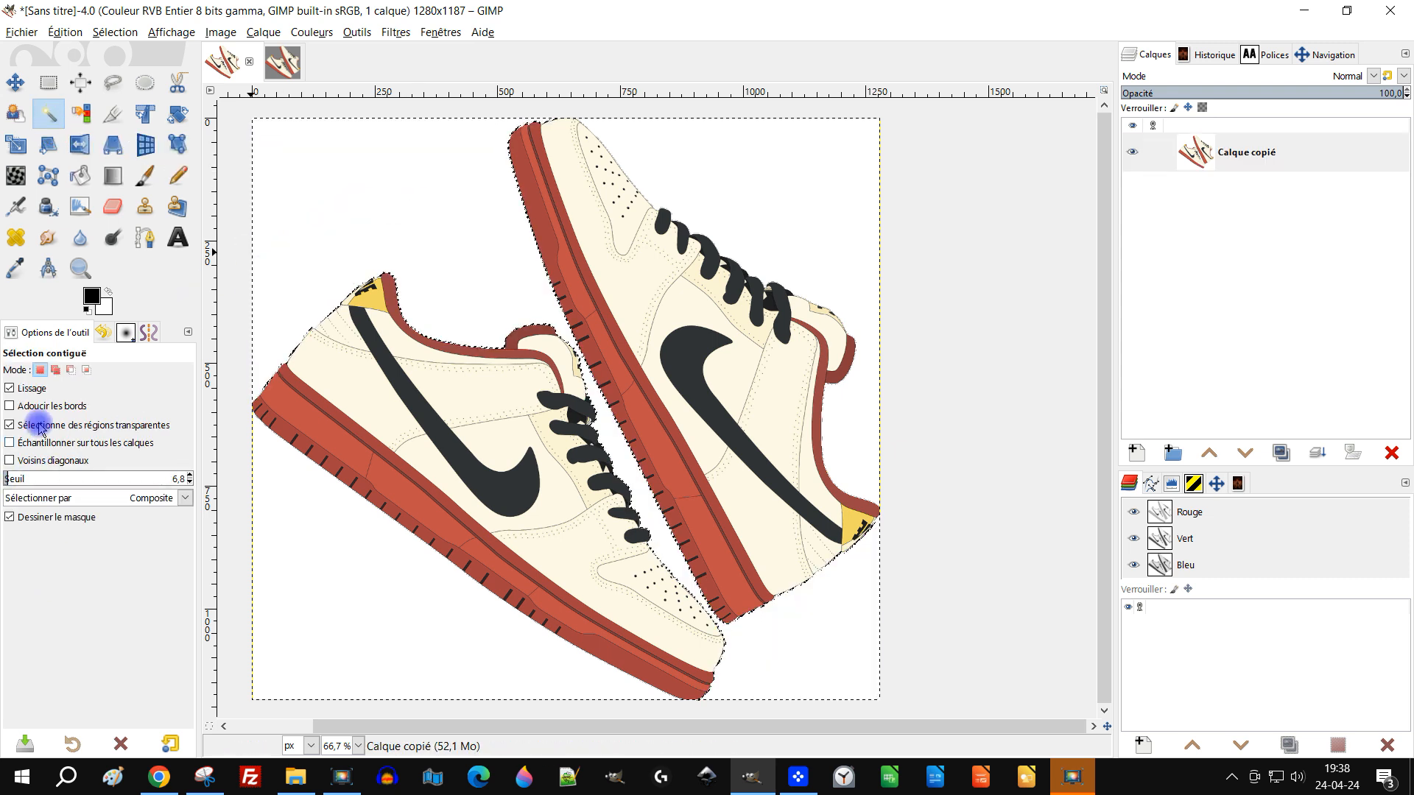
pyautogui.click(56, 370)
pyautogui.moveTo(325, 600); pyautogui.dragTo(350, 527)
pyautogui.click(814, 208)
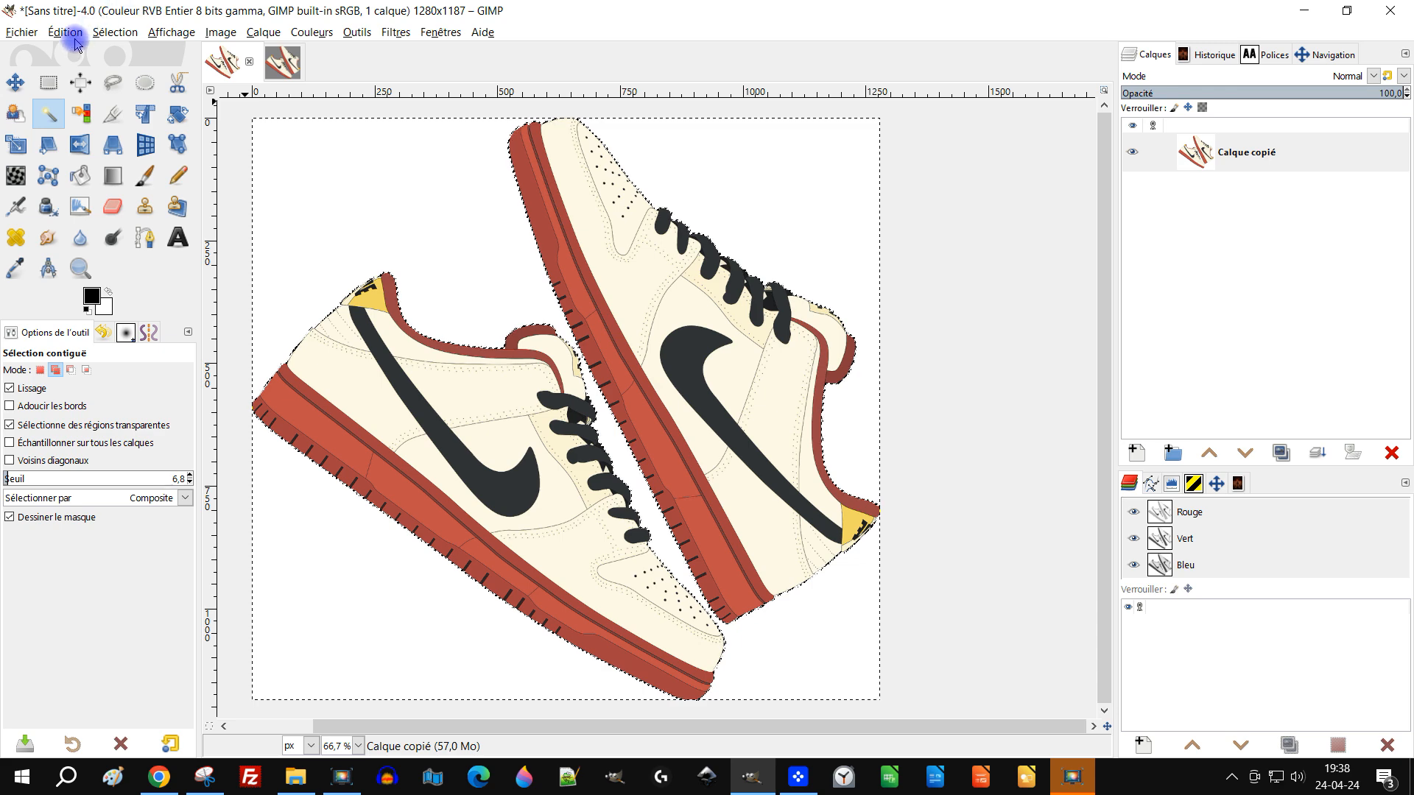
# - Add an alpha channel to the Calque copié layer, clear the selected white background and remove the selection
pyautogui.rightClick(1208, 156)
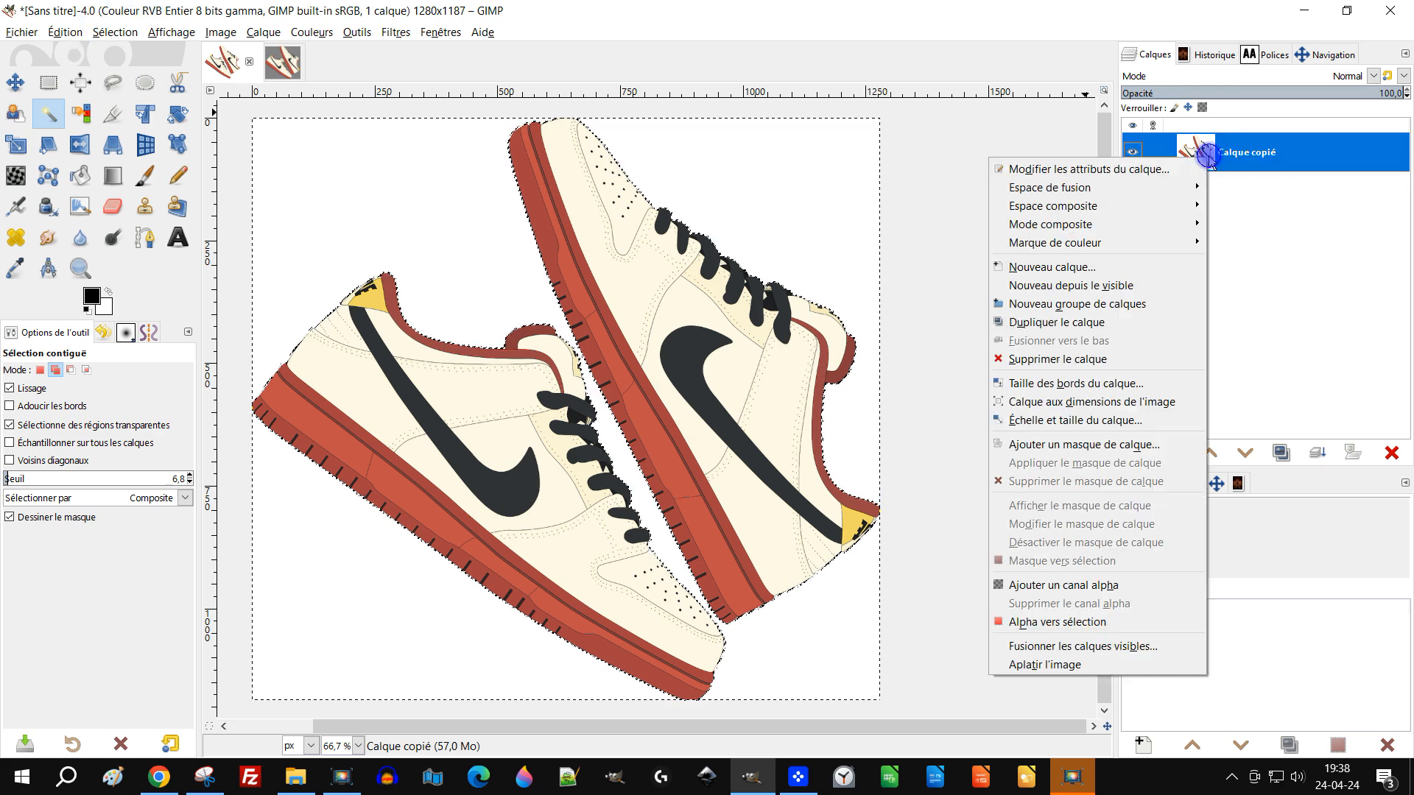
pyautogui.click(1089, 586)
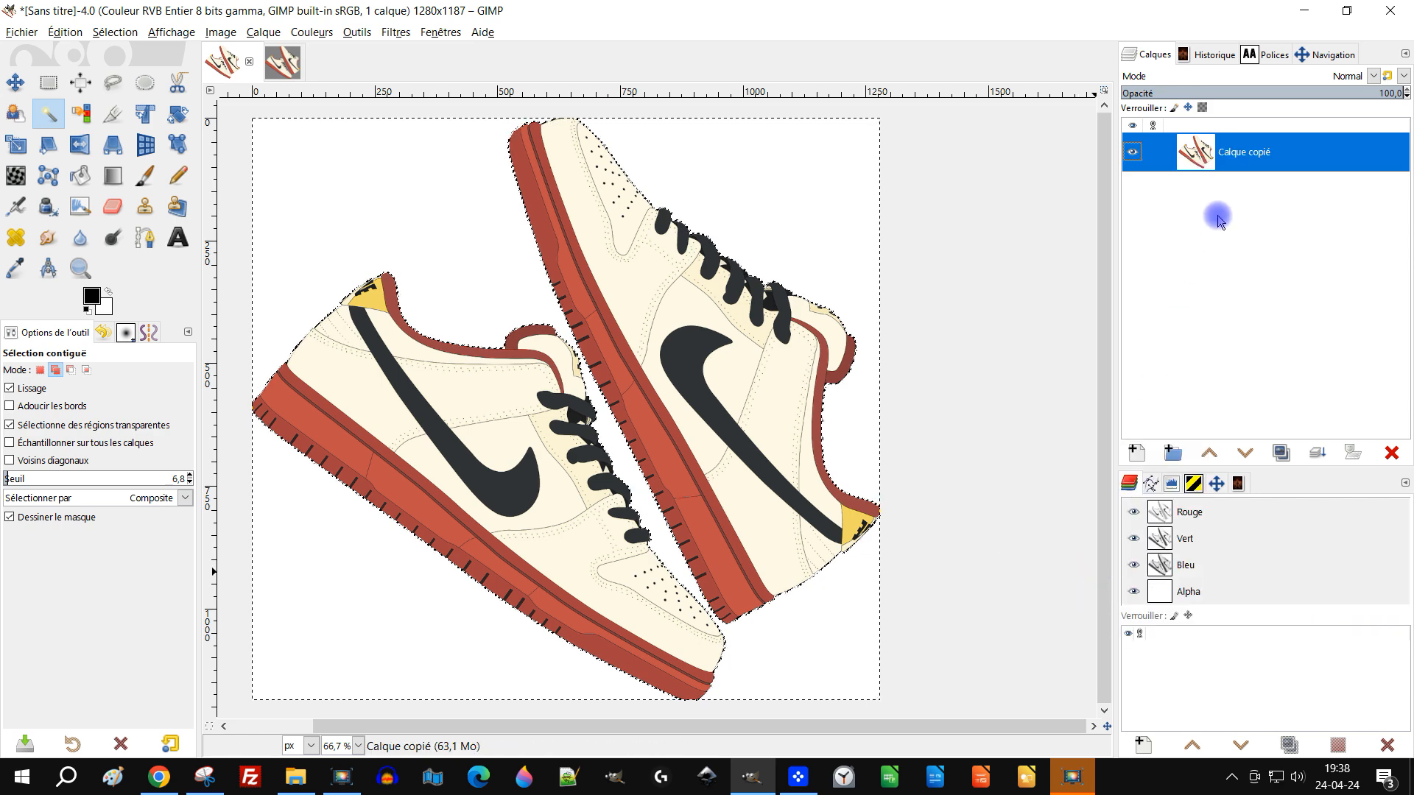
pyautogui.click(66, 32)
pyautogui.click(82, 286)
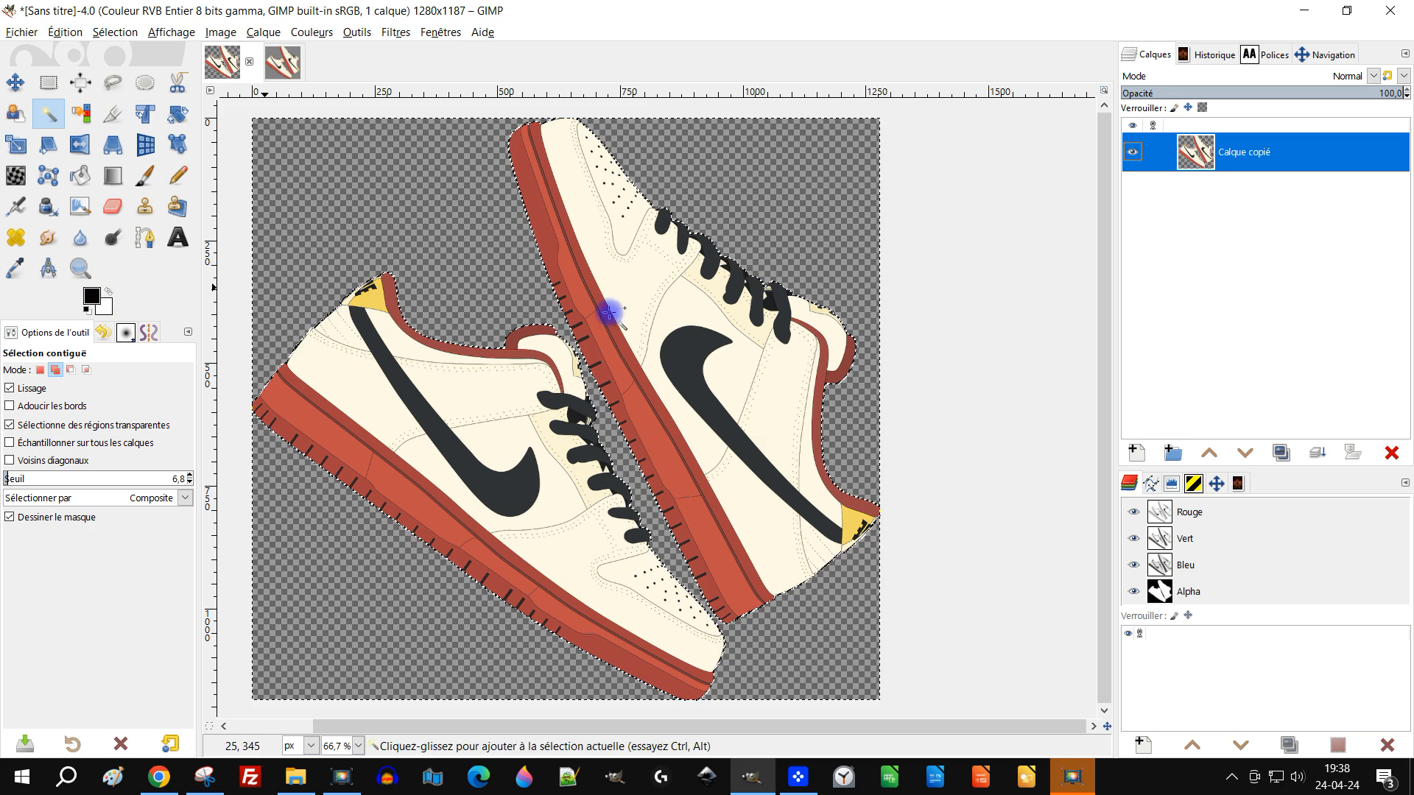
pyautogui.click(116, 31)
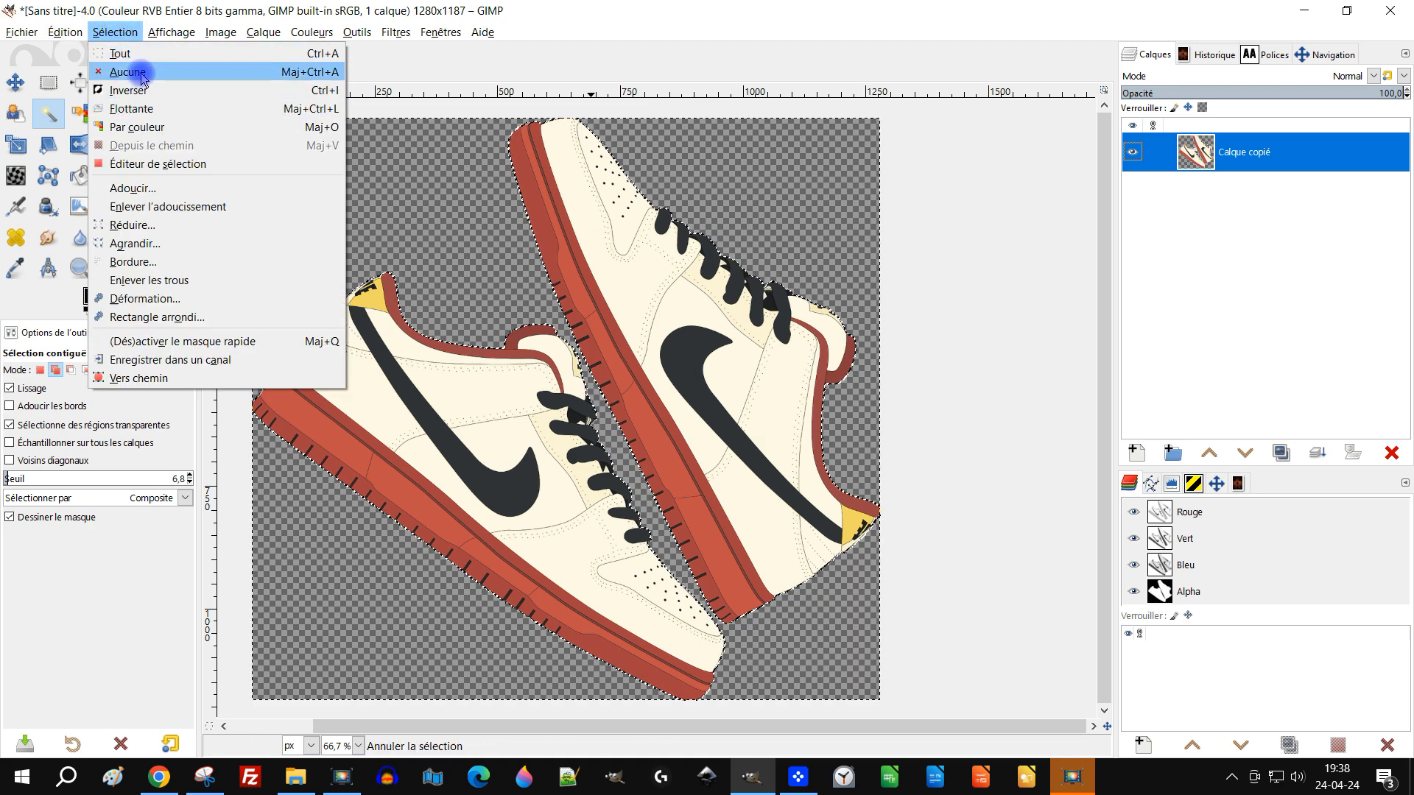
pyautogui.click(135, 69)
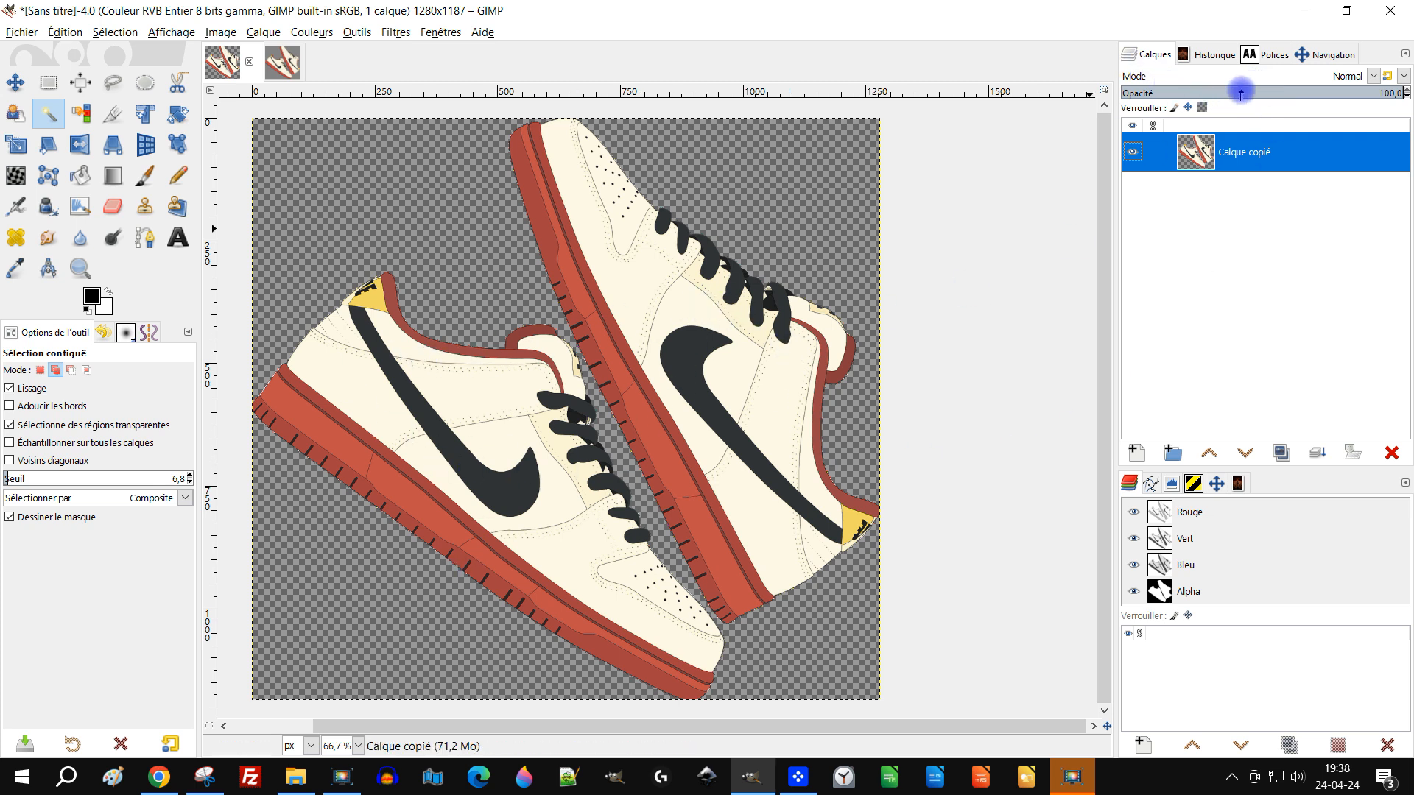
# - Lower the shoe layer's opacity to 27.3
pyautogui.click(1273, 93)
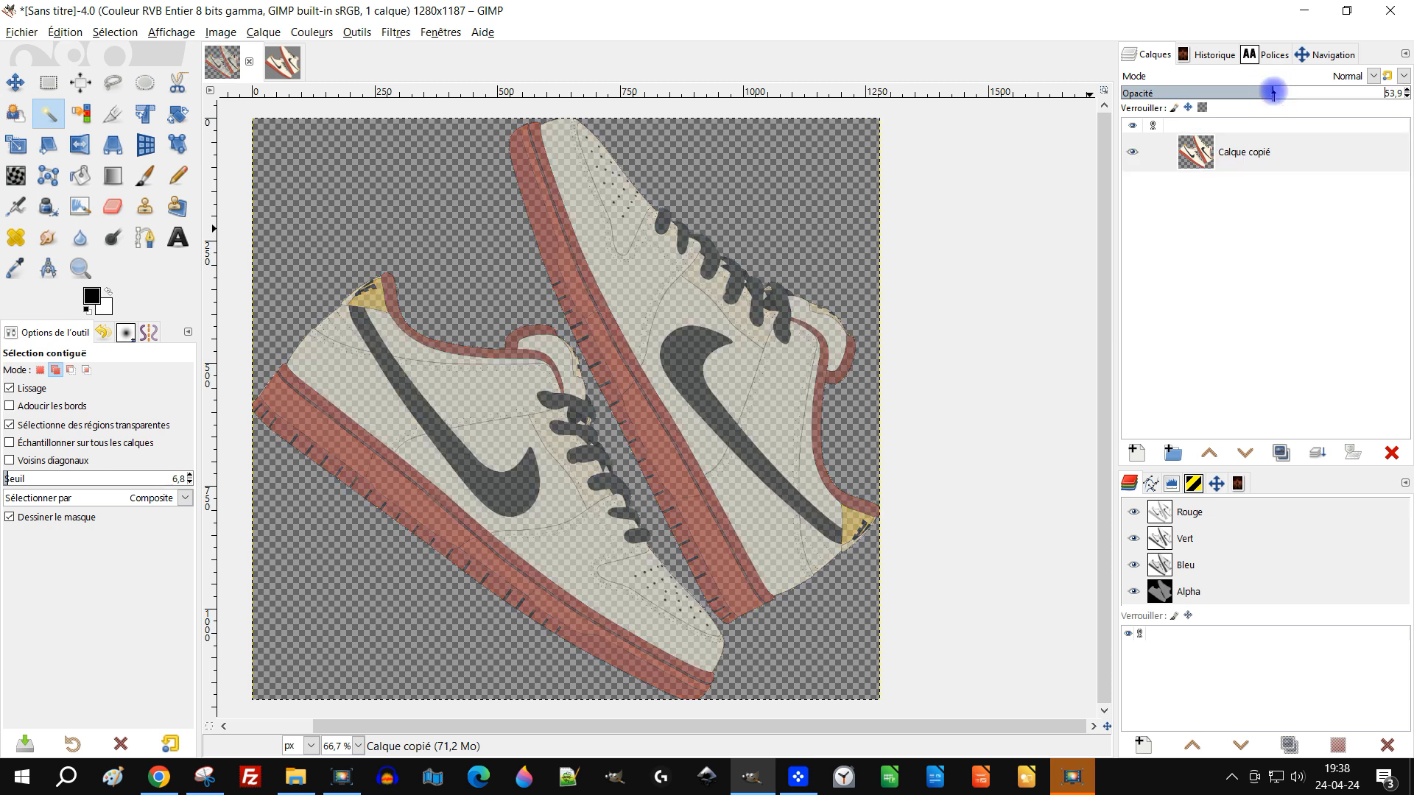
pyautogui.moveTo(1273, 92); pyautogui.dragTo(1235, 96)
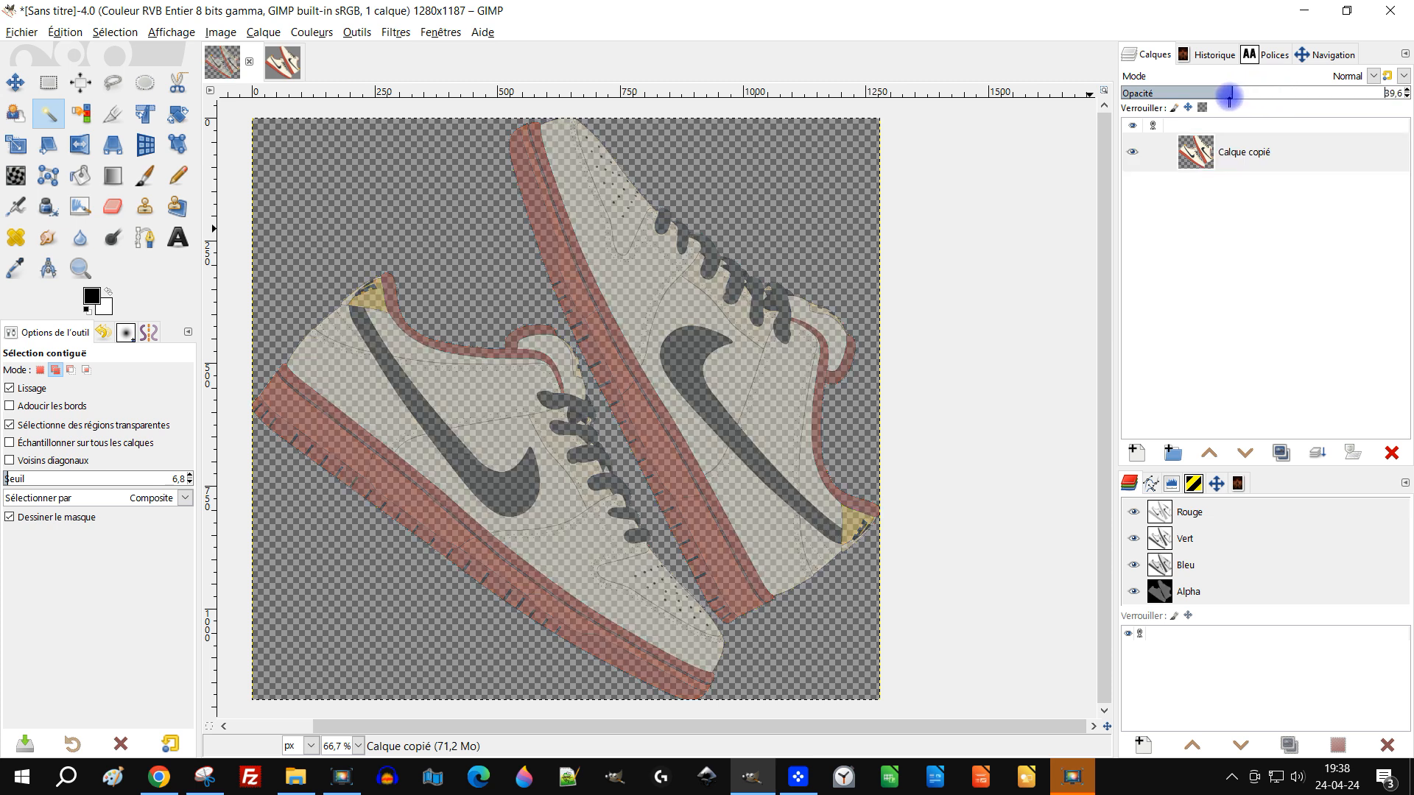
pyautogui.moveTo(1213, 95); pyautogui.dragTo(1198, 95)
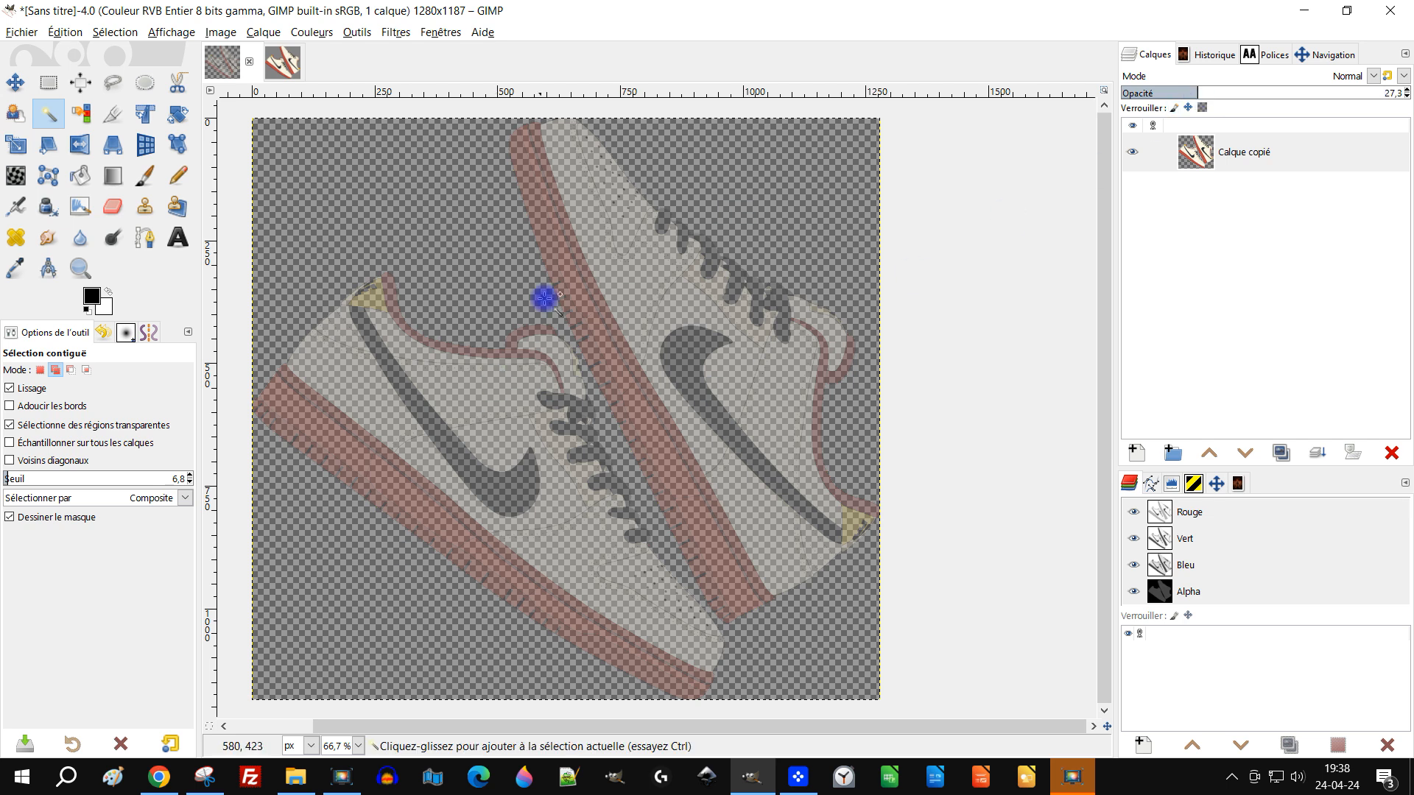
# - Copy the visible semi-transparent shoes and paste them as a new image
pyautogui.click(62, 32)
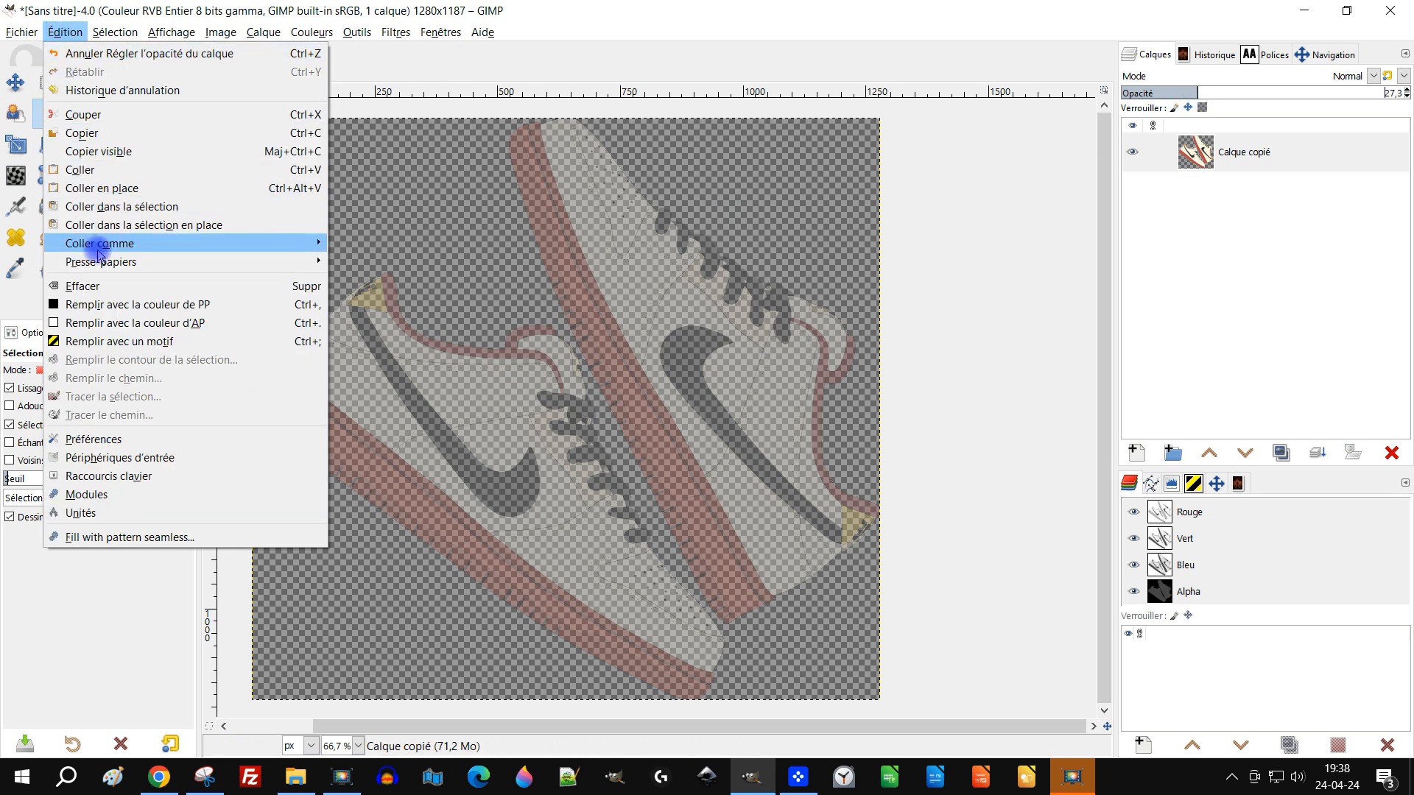
pyautogui.click(87, 151)
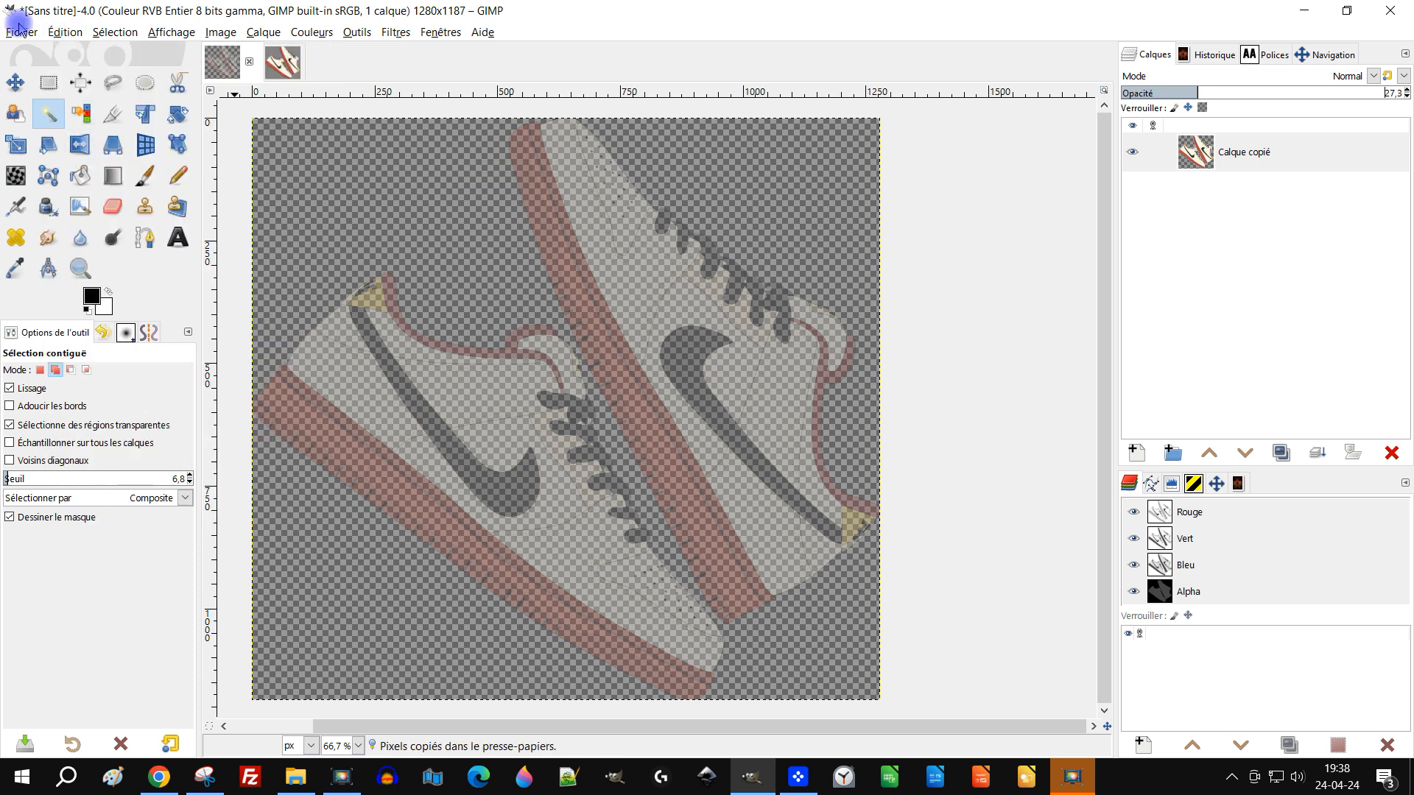
pyautogui.click(65, 33)
pyautogui.moveTo(140, 254)
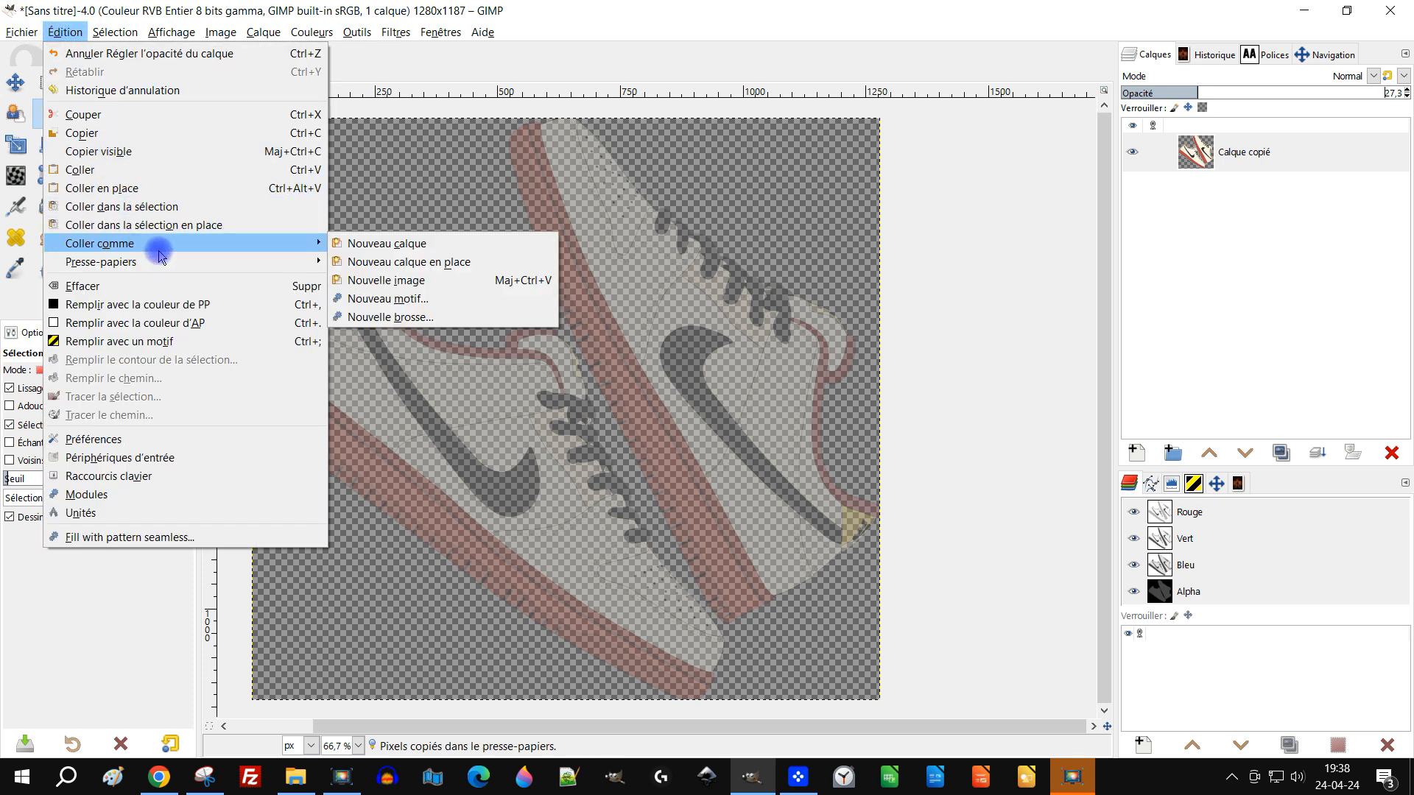
pyautogui.click(411, 279)
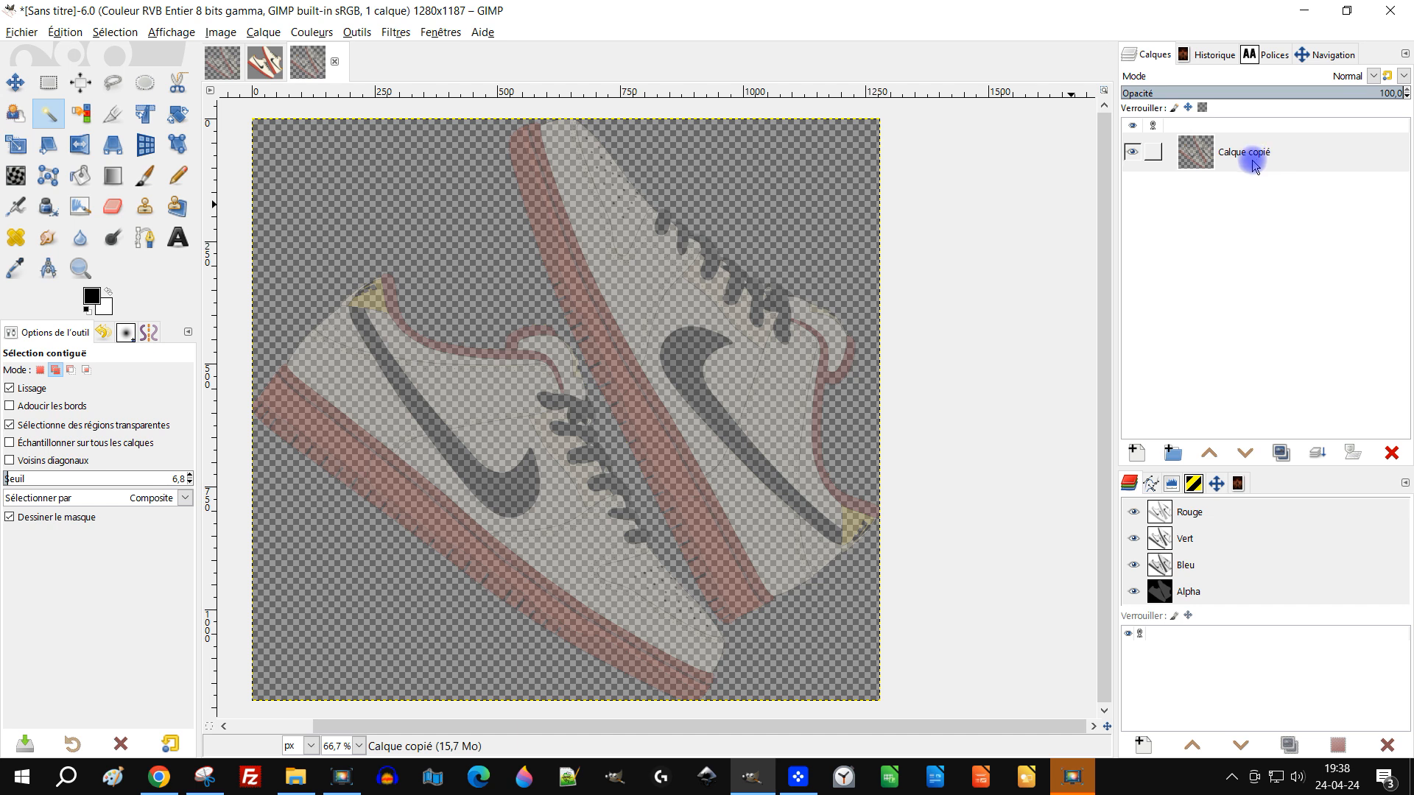
# - Apply Levels to the Alpha channel of the pasted shoe layer with the input gamma raised to 10.00
pyautogui.rightClick(1196, 157)
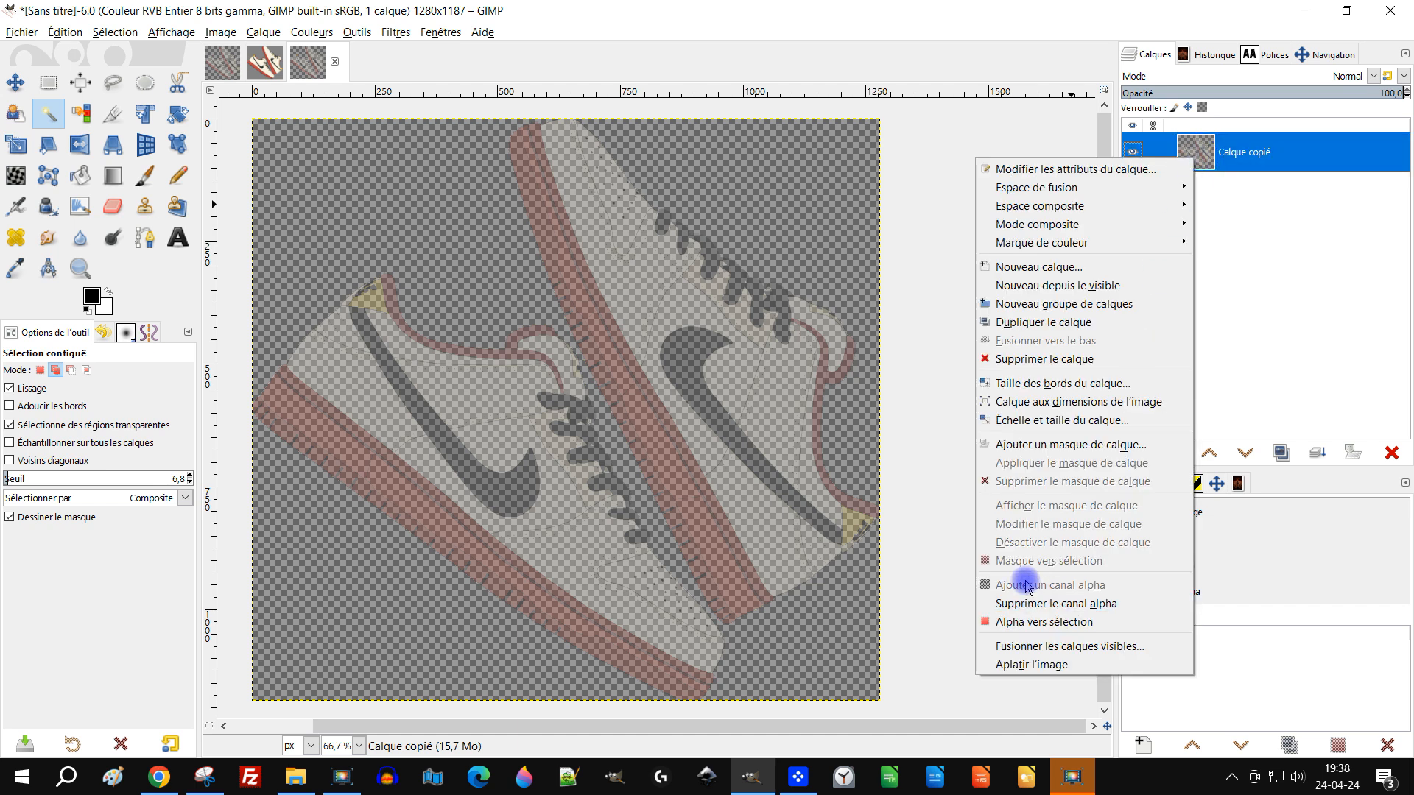
pyautogui.click(1285, 232)
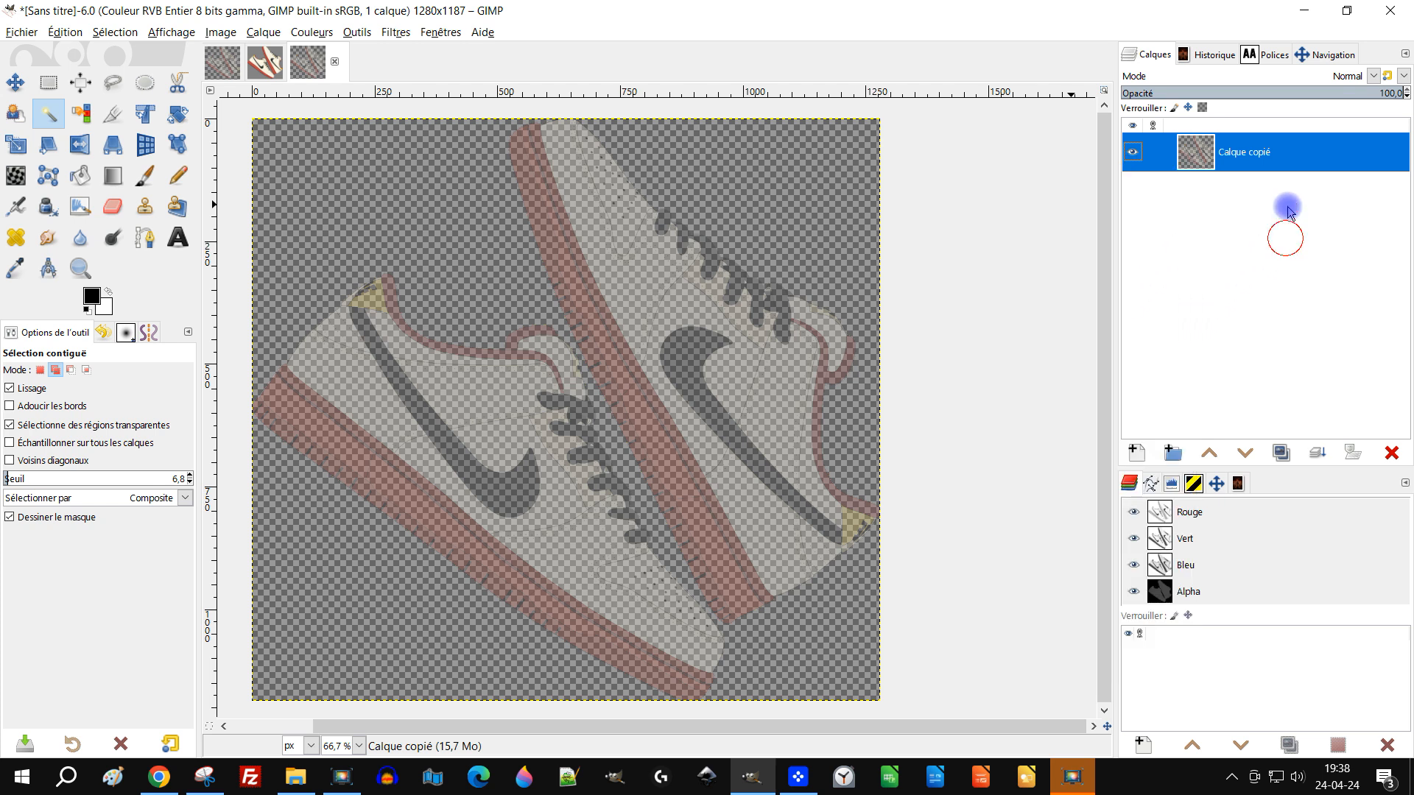
pyautogui.click(302, 33)
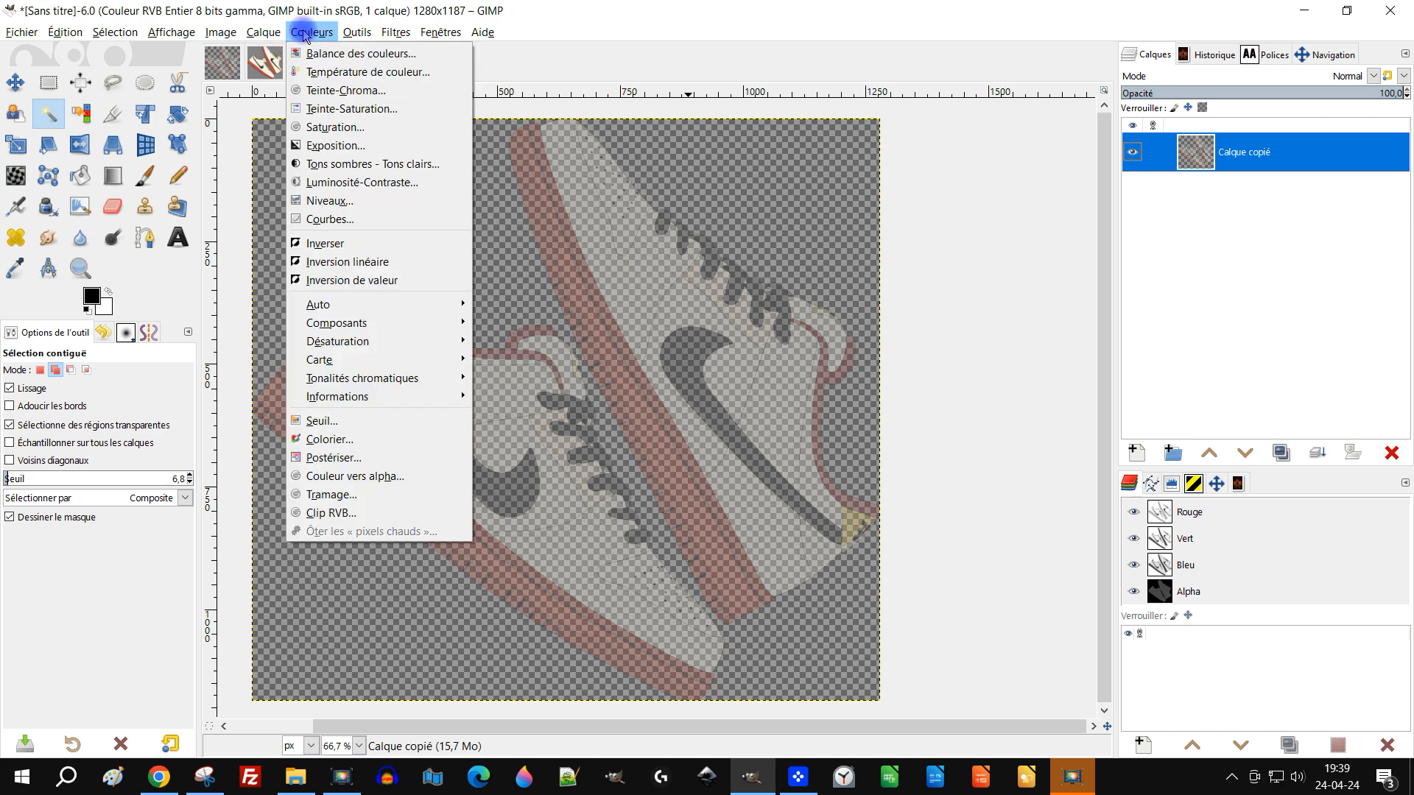
pyautogui.moveTo(274, 36)
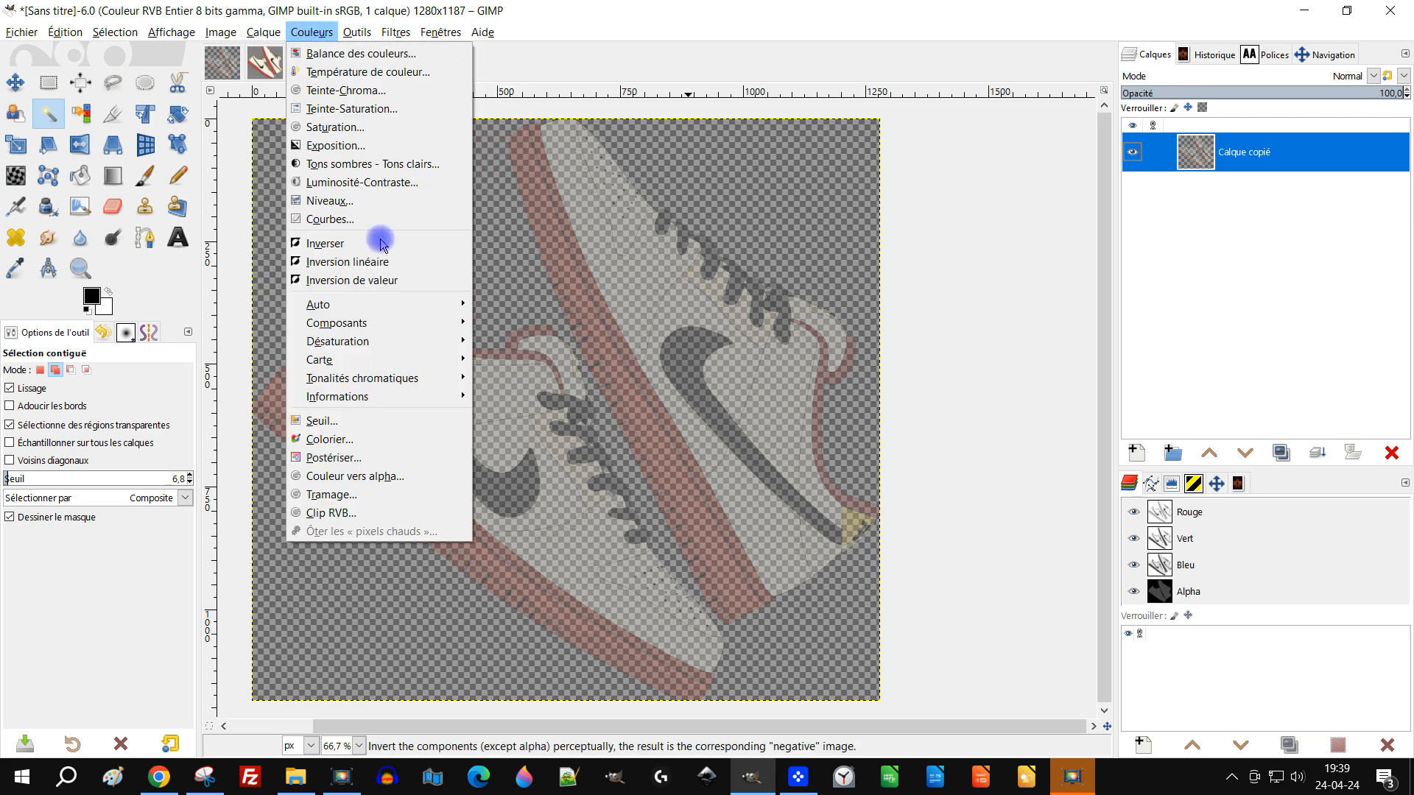
pyautogui.click(378, 208)
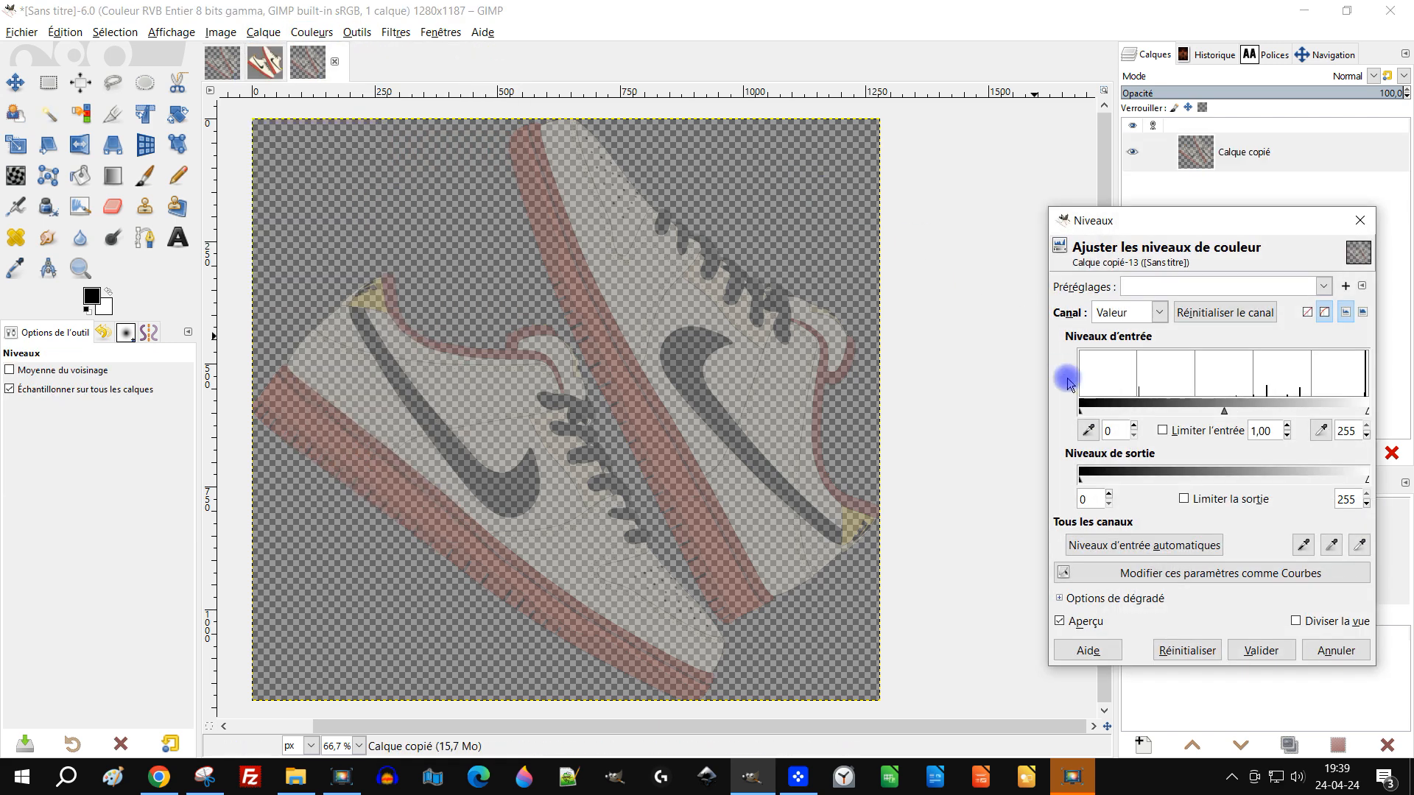
pyautogui.click(1141, 318)
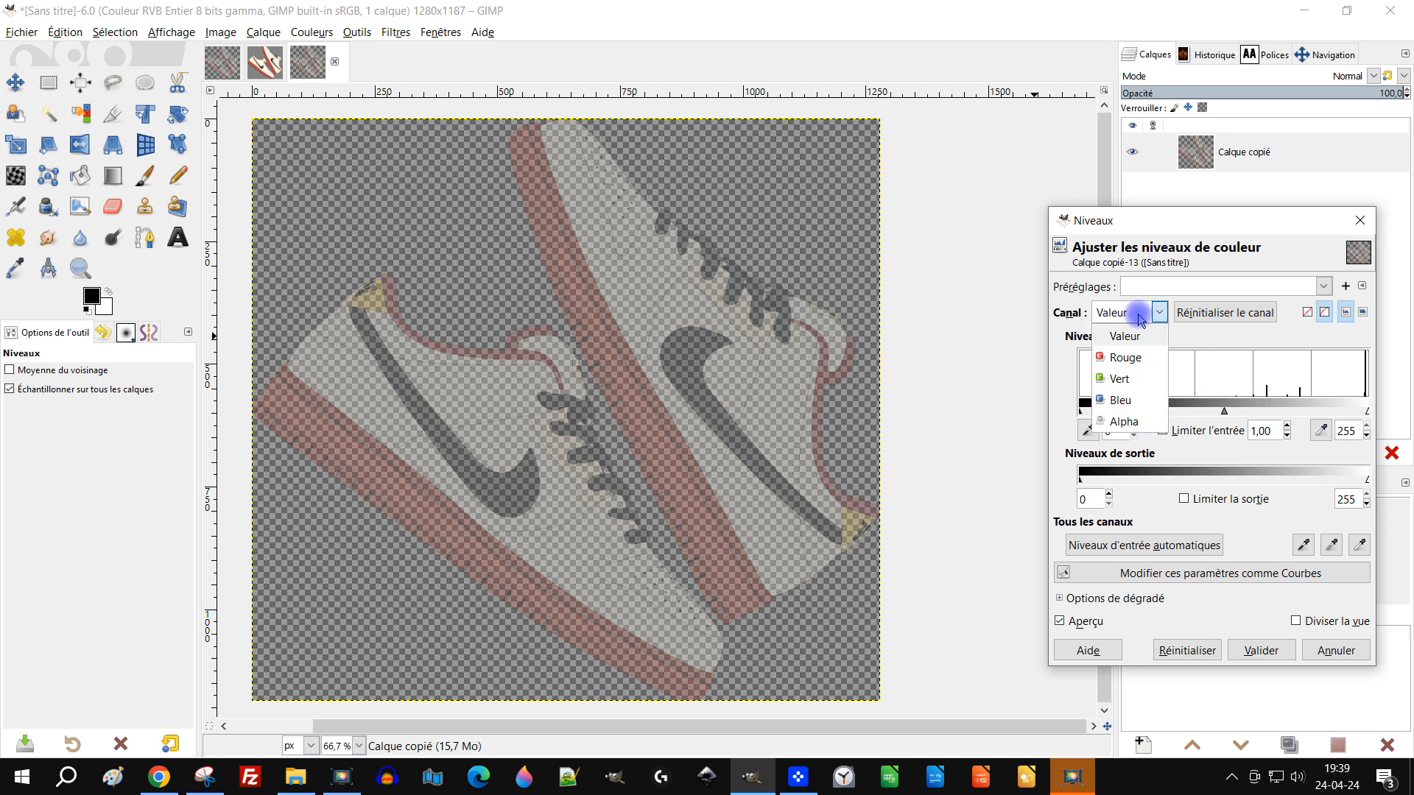
pyautogui.click(1121, 416)
pyautogui.moveTo(1228, 410); pyautogui.dragTo(1200, 404)
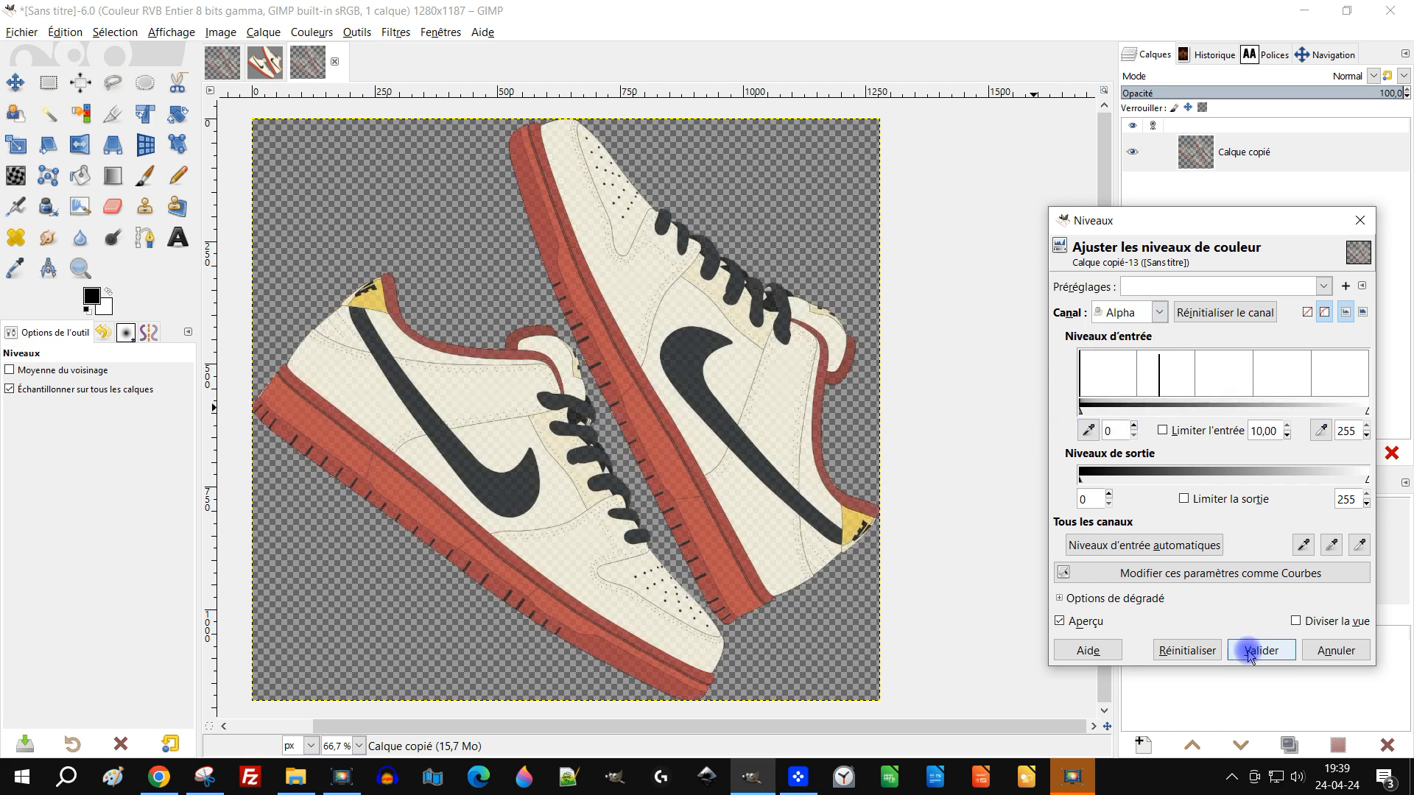
pyautogui.click(1256, 650)
# - Add a black-filled layer named fond and move it below the Calque copié layer
pyautogui.scroll(5, 820, 373)
pyautogui.scroll(-4, 820, 372)
pyautogui.click(1194, 156)
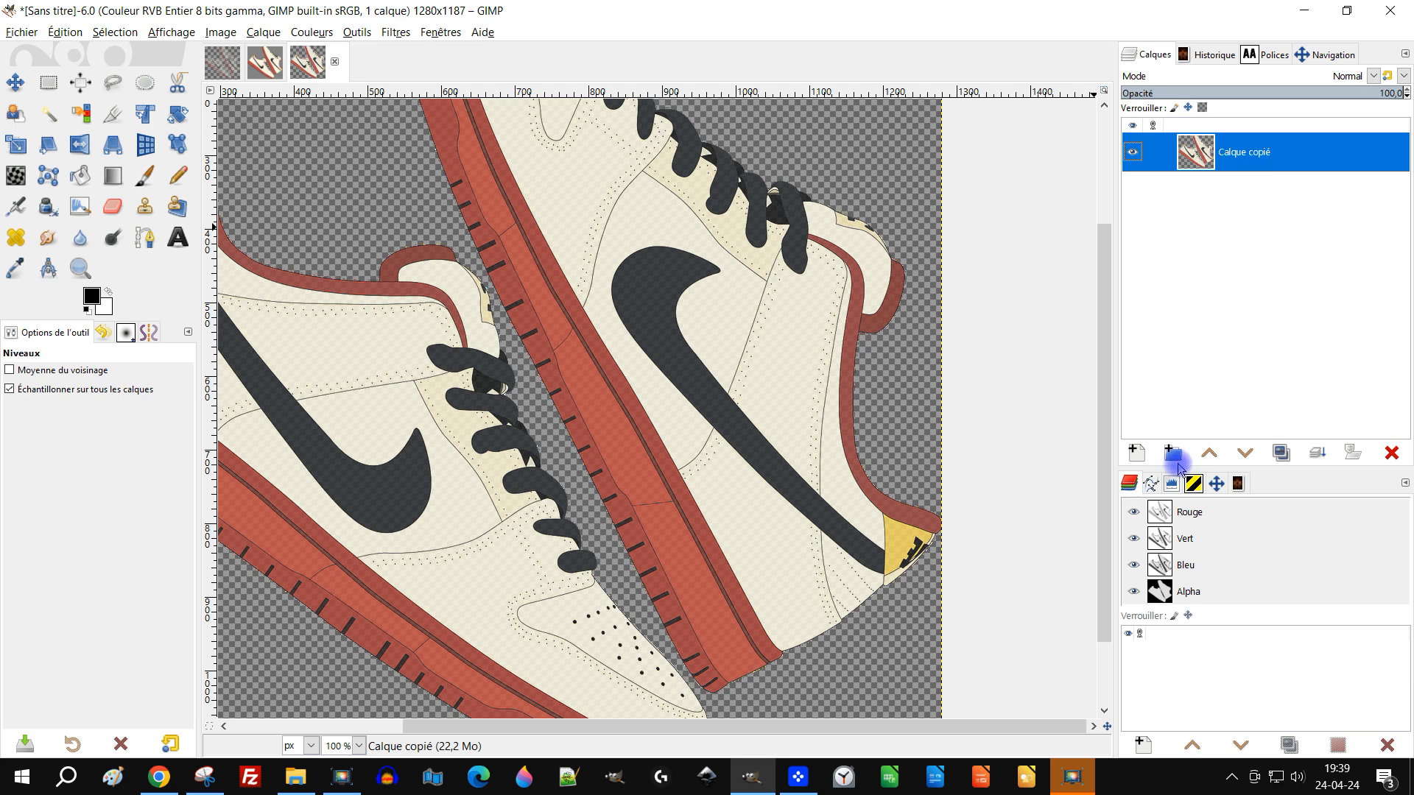
pyautogui.click(1136, 453)
pyautogui.click(1293, 545)
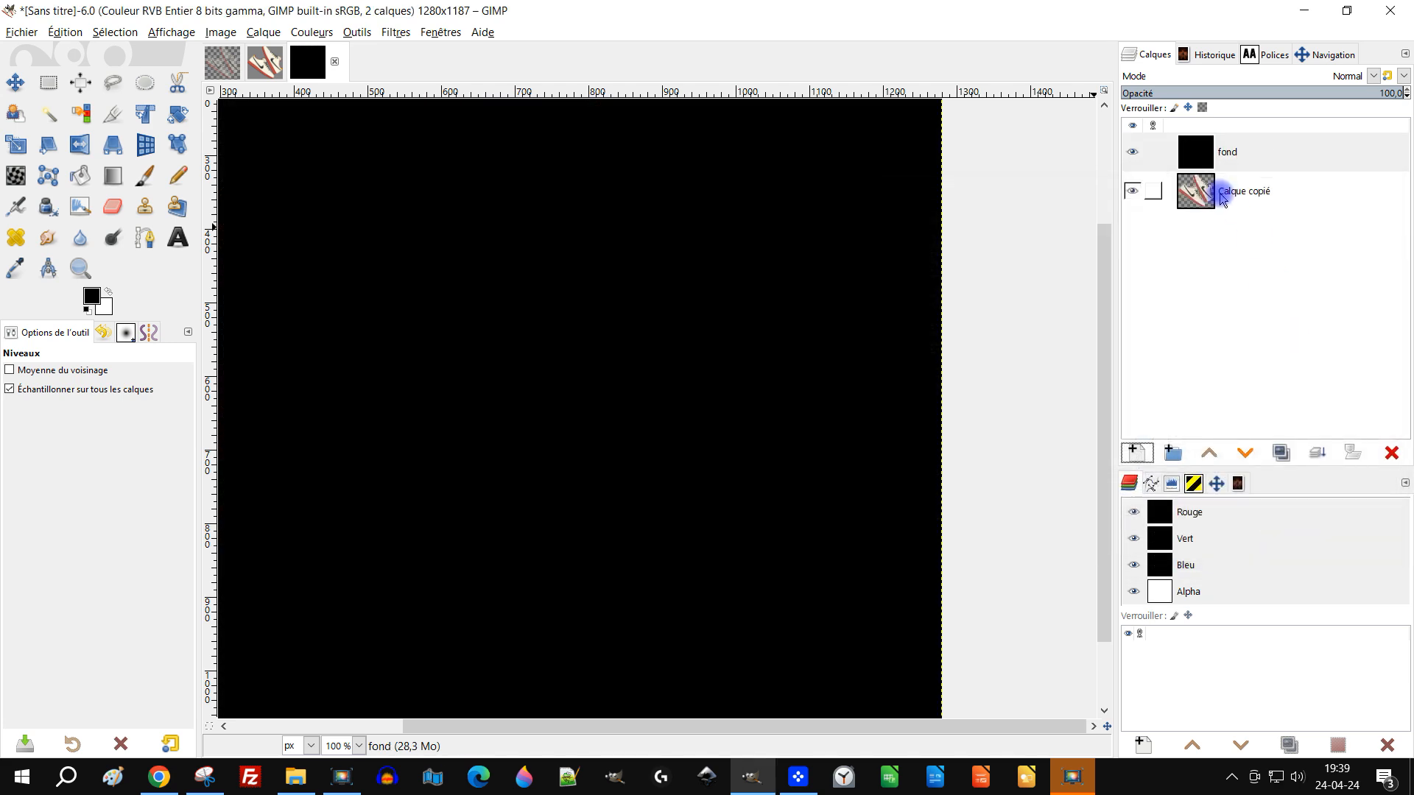
pyautogui.click(1244, 453)
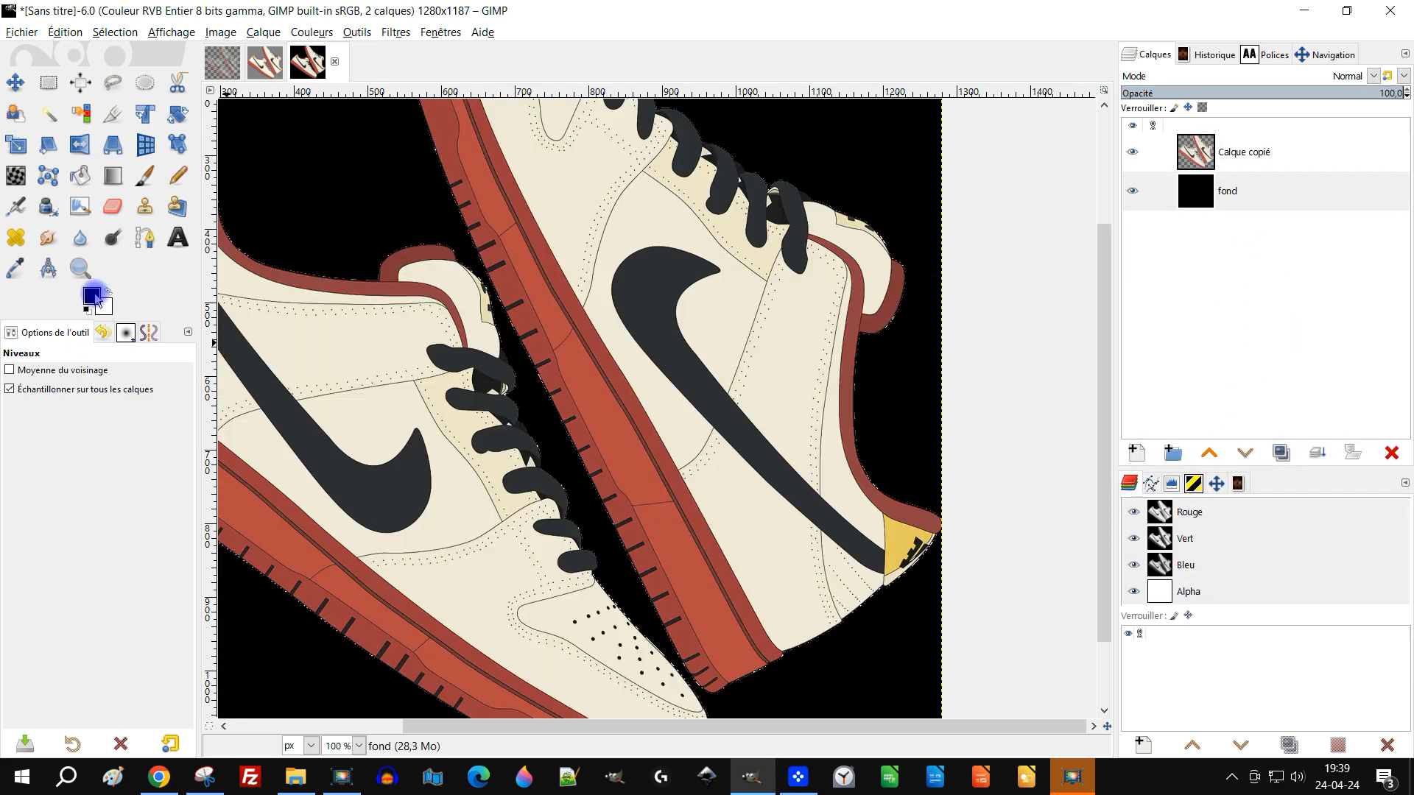
# - Set the foreground colour to bright green and fill the fond layer with it
pyautogui.click(93, 297)
pyautogui.click(400, 384)
pyautogui.click(400, 433)
pyautogui.moveTo(93, 297); pyautogui.dragTo(707, 406)
# - Apply Levels again to the Calque copié layer's Alpha channel, with the input gamma at 10.00
pyautogui.scroll(2, 708, 329)
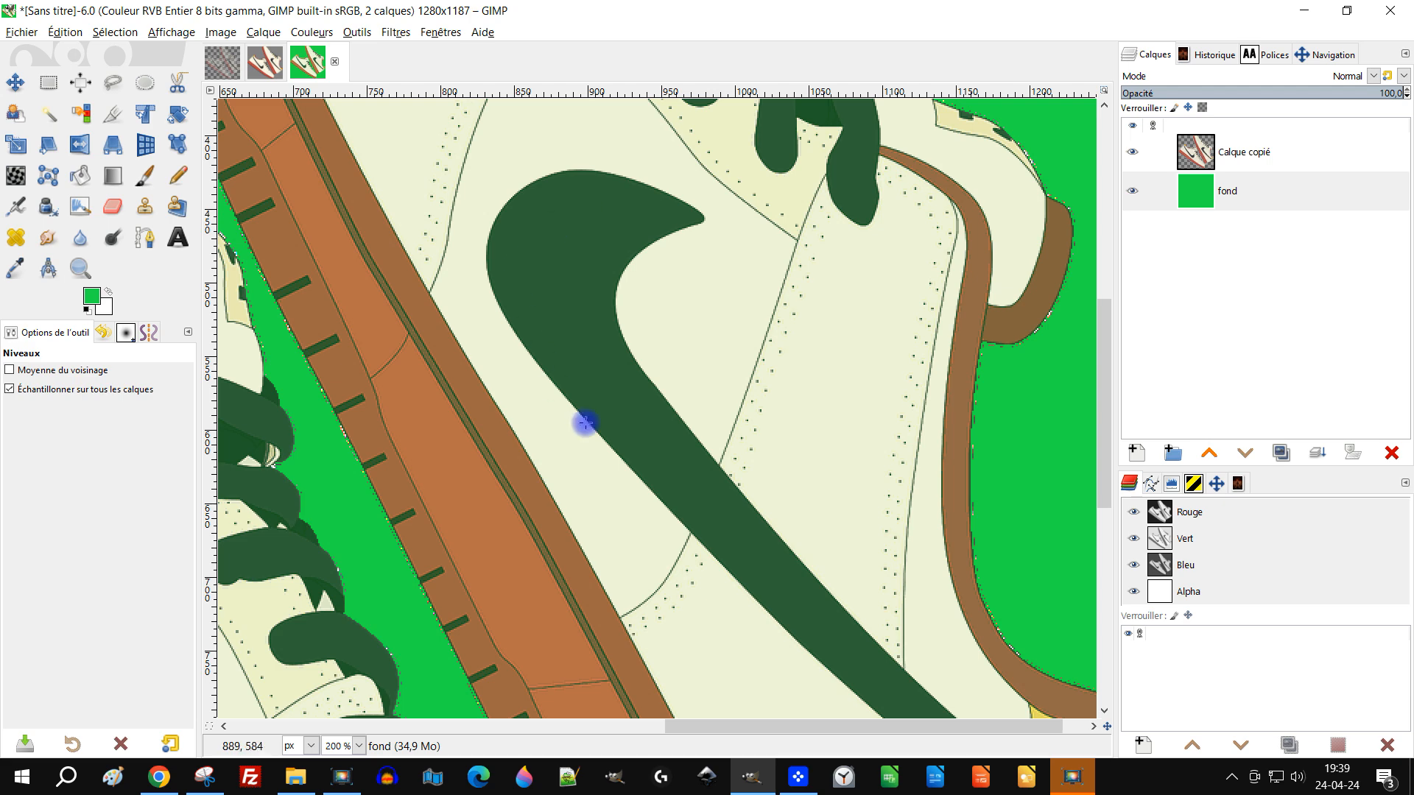
pyautogui.click(1203, 151)
pyautogui.click(324, 31)
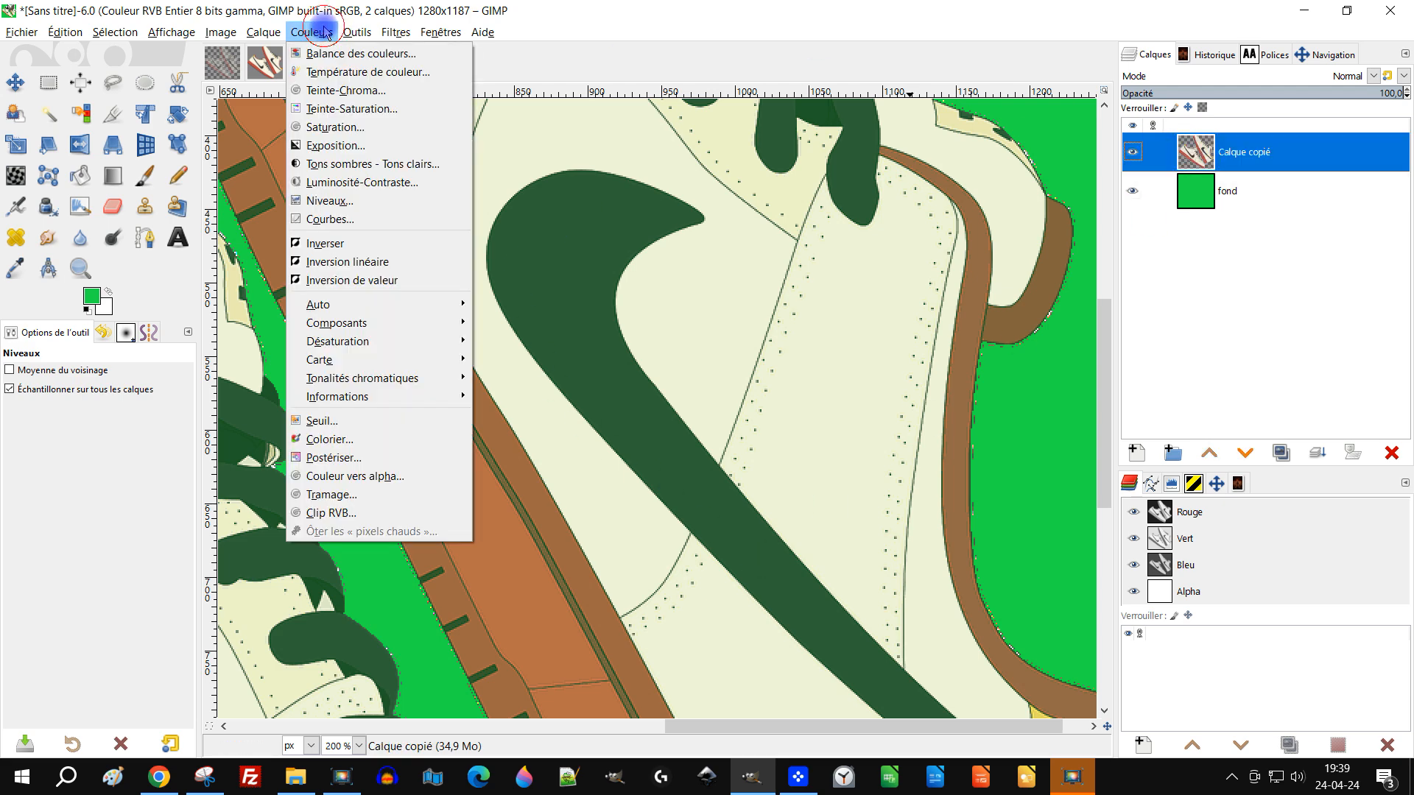
pyautogui.click(405, 200)
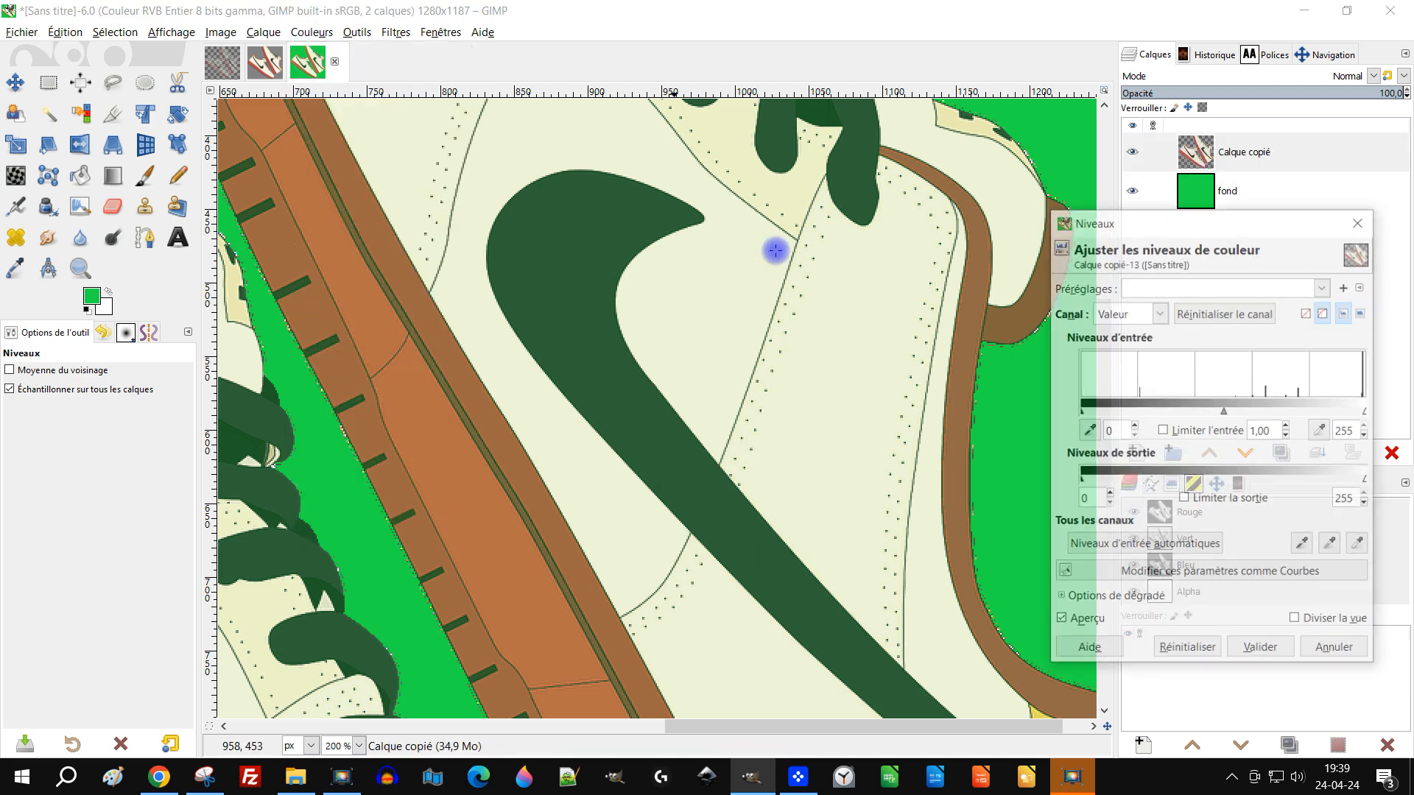
pyautogui.click(1128, 315)
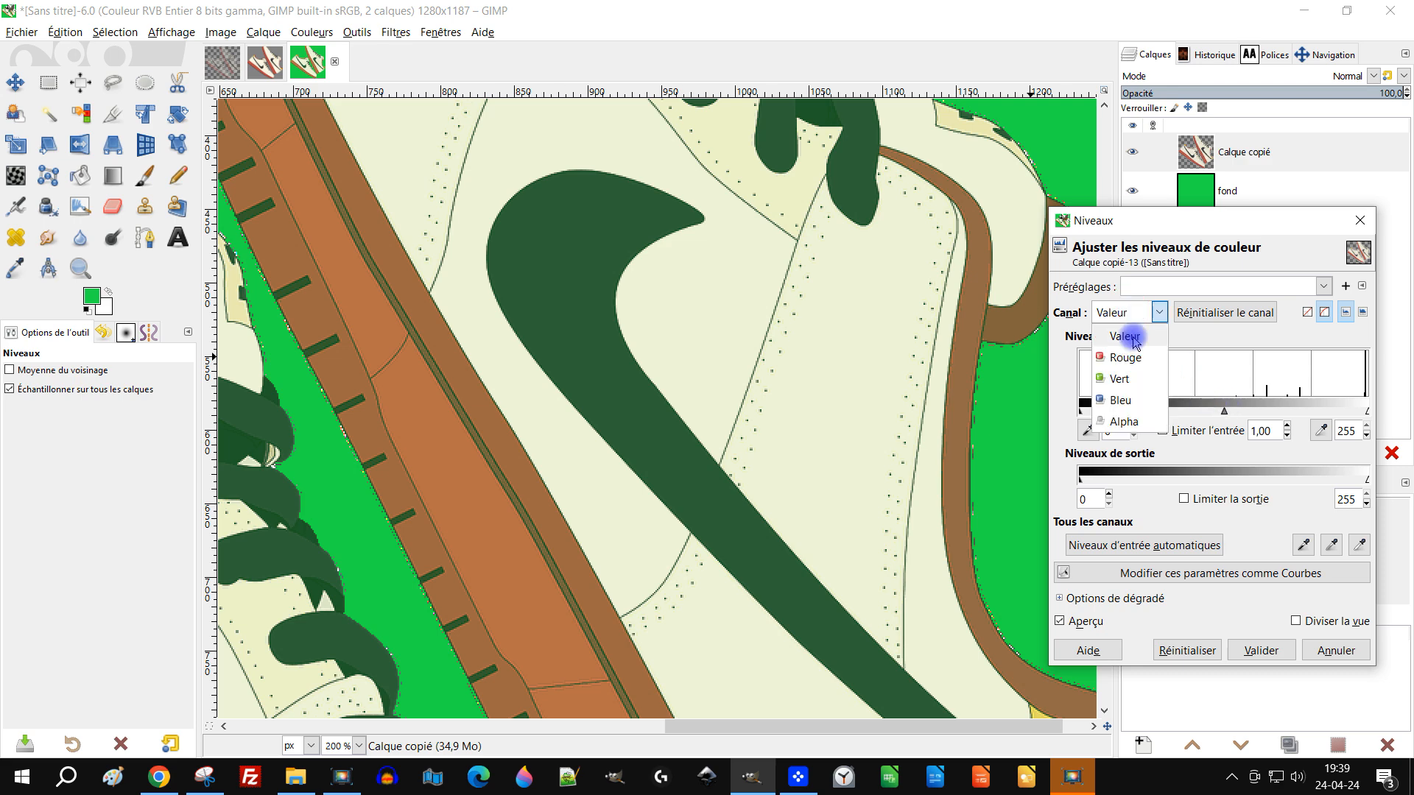
pyautogui.click(1125, 413)
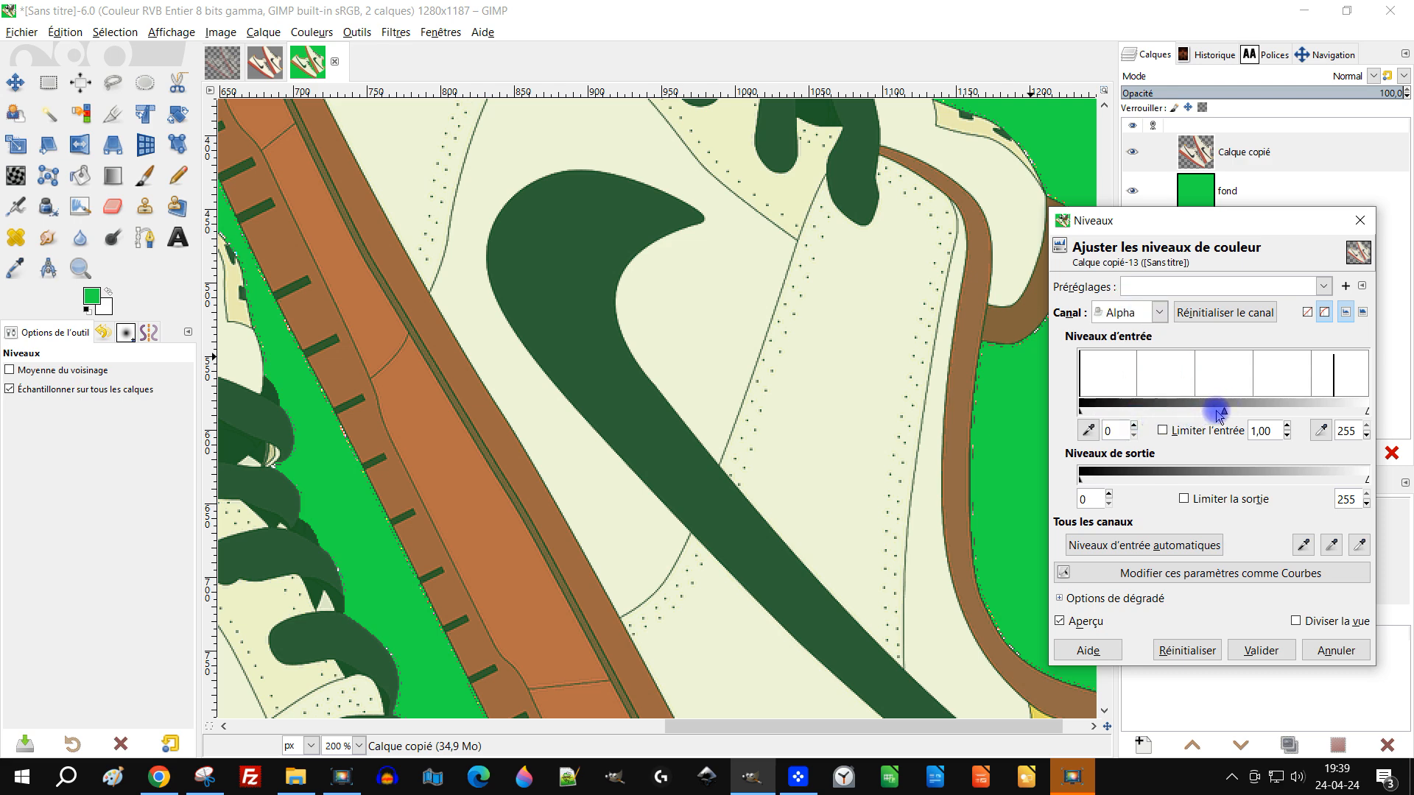
pyautogui.moveTo(1224, 415); pyautogui.dragTo(979, 433)
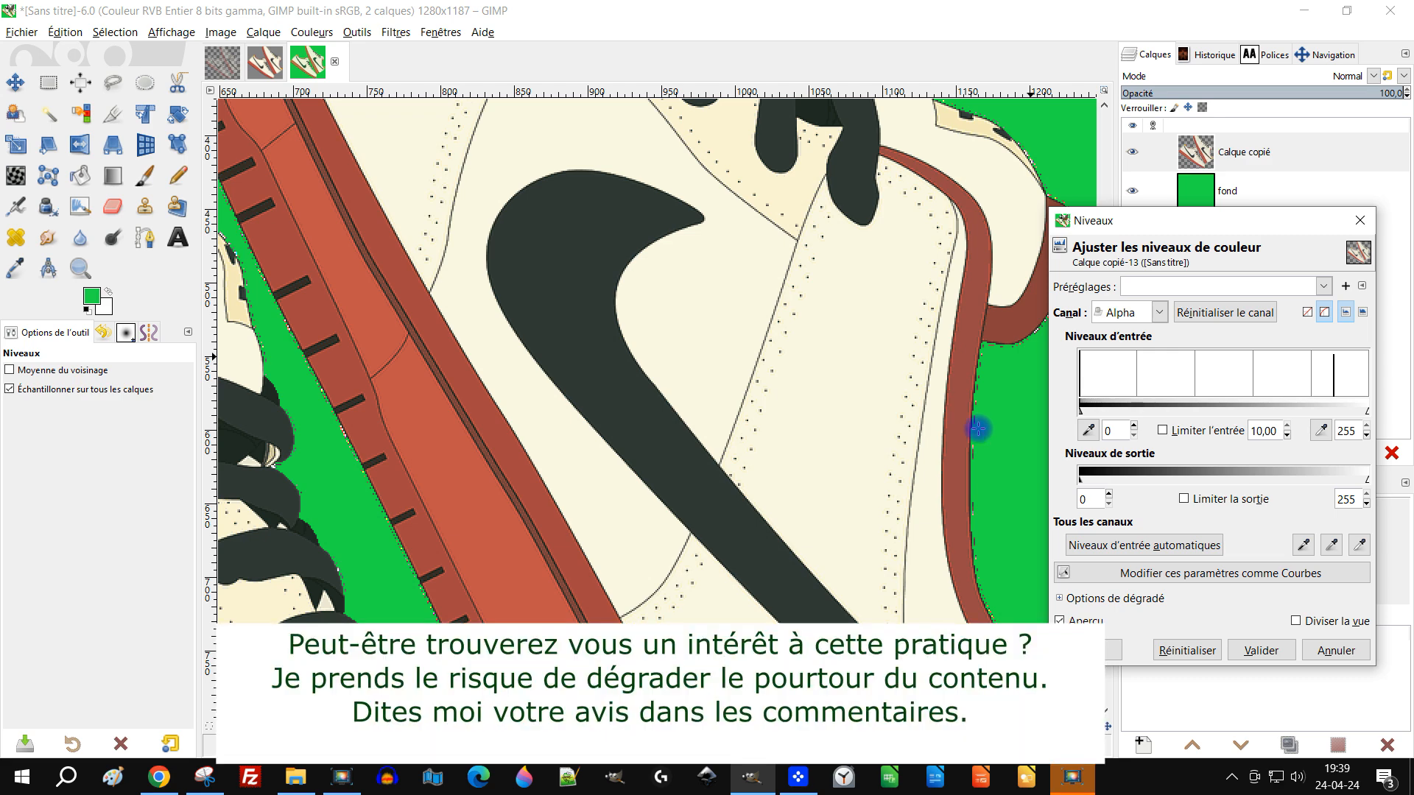
pyautogui.click(1259, 649)
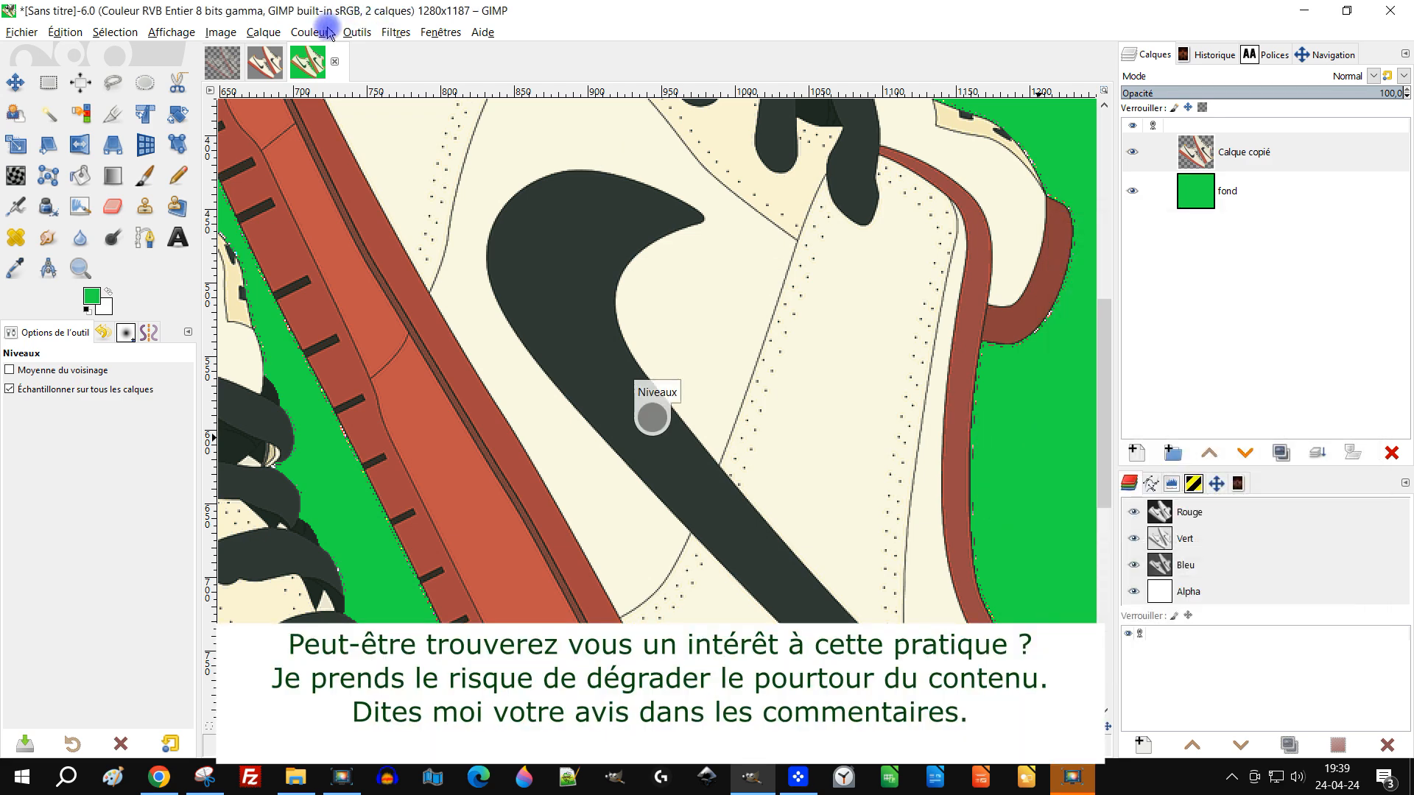
# - Repeat the last Levels adjustment twice on the Calque copié layer
pyautogui.click(397, 34)
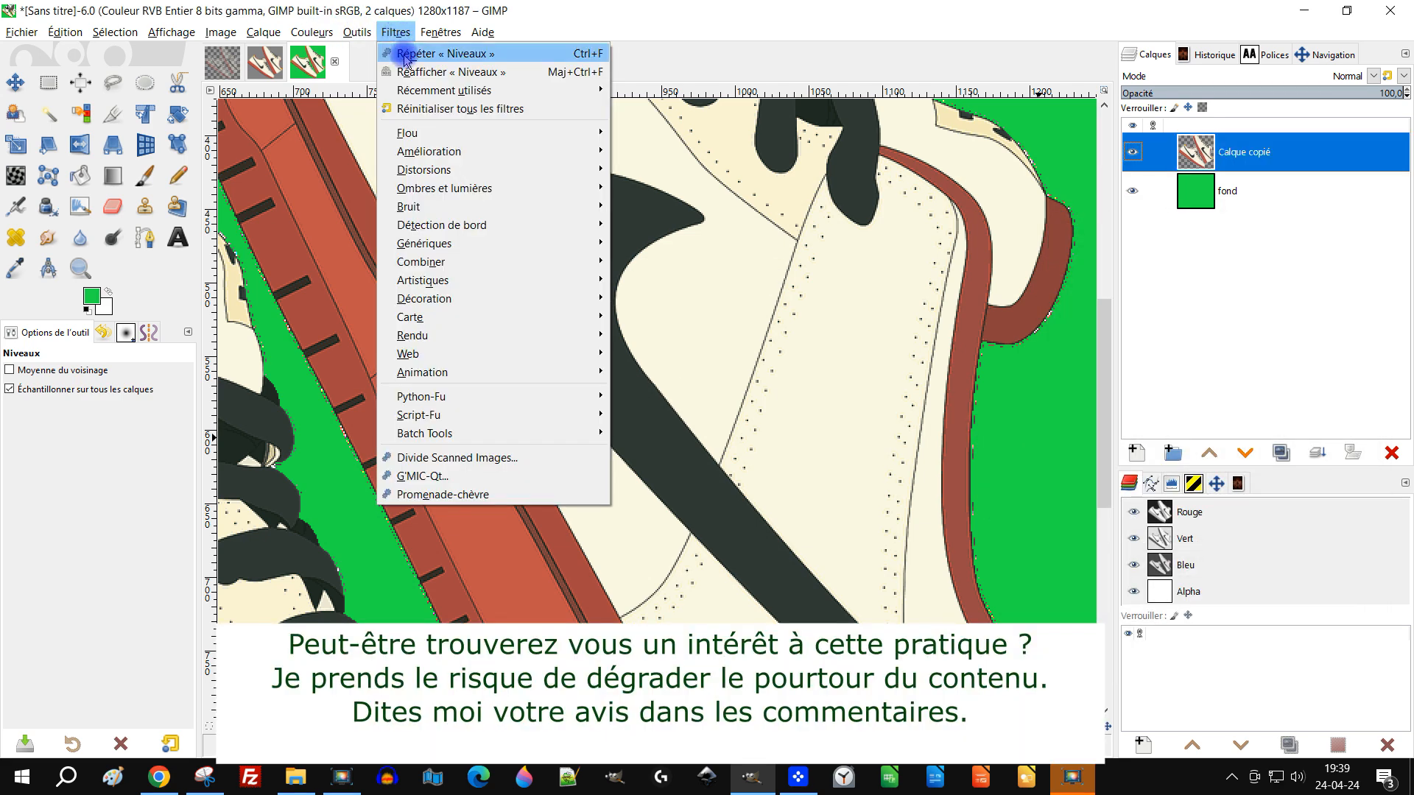
pyautogui.click(405, 58)
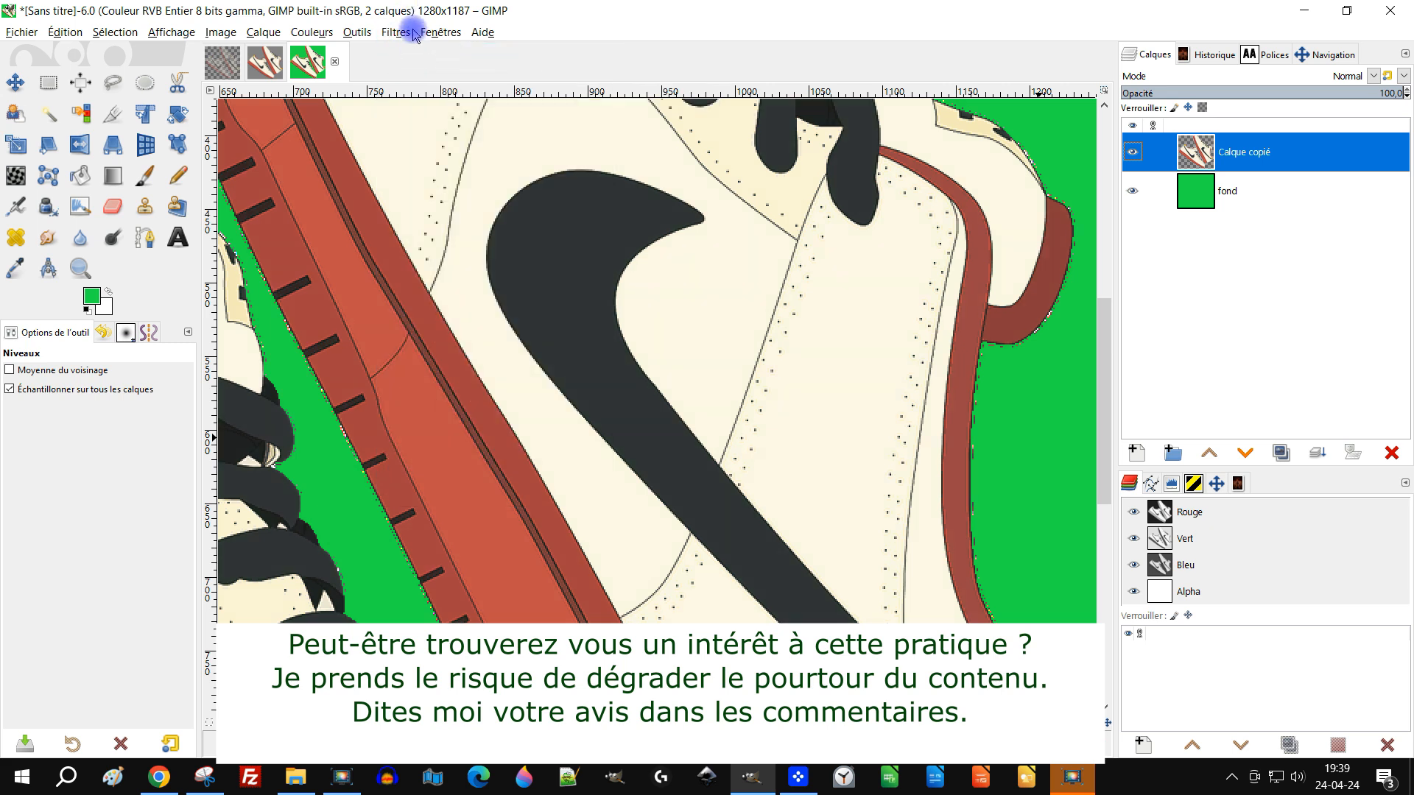
pyautogui.hotkey('ctrl', 'f')
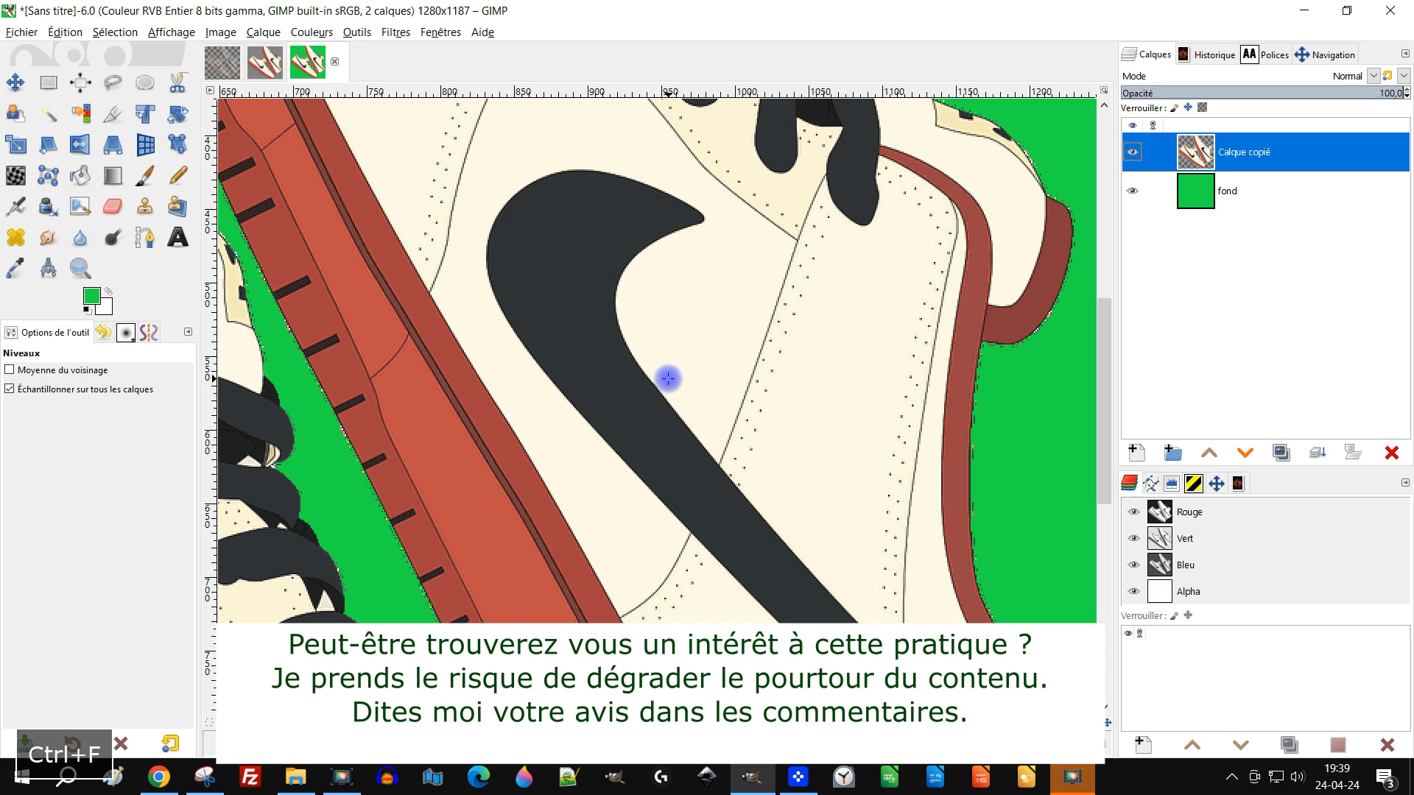
# - Frame the whole shoe image to examine the shoes' opacity against the green background
pyautogui.moveTo(827, 255); pyautogui.dragTo(745, 355)
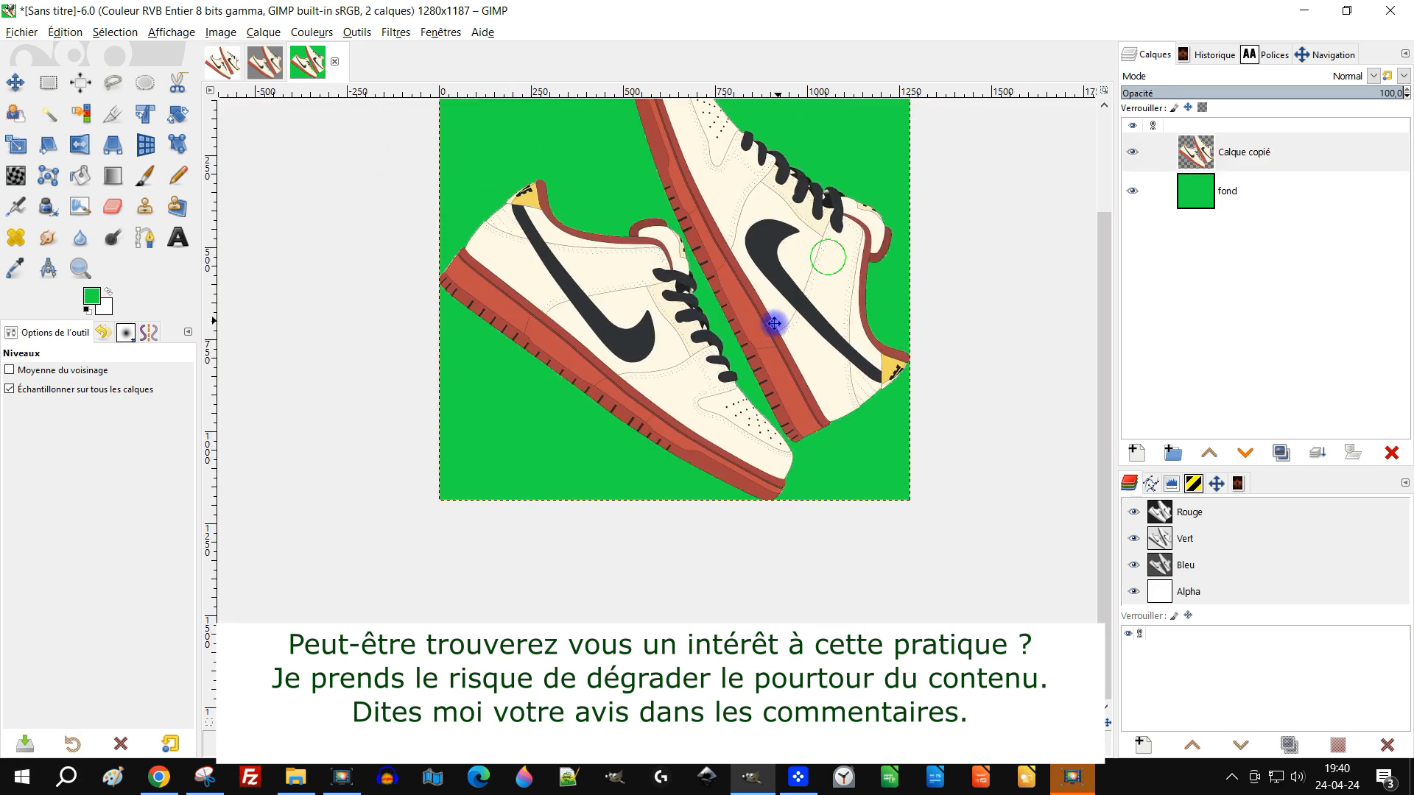
pyautogui.moveTo(765, 287); pyautogui.dragTo(623, 320)
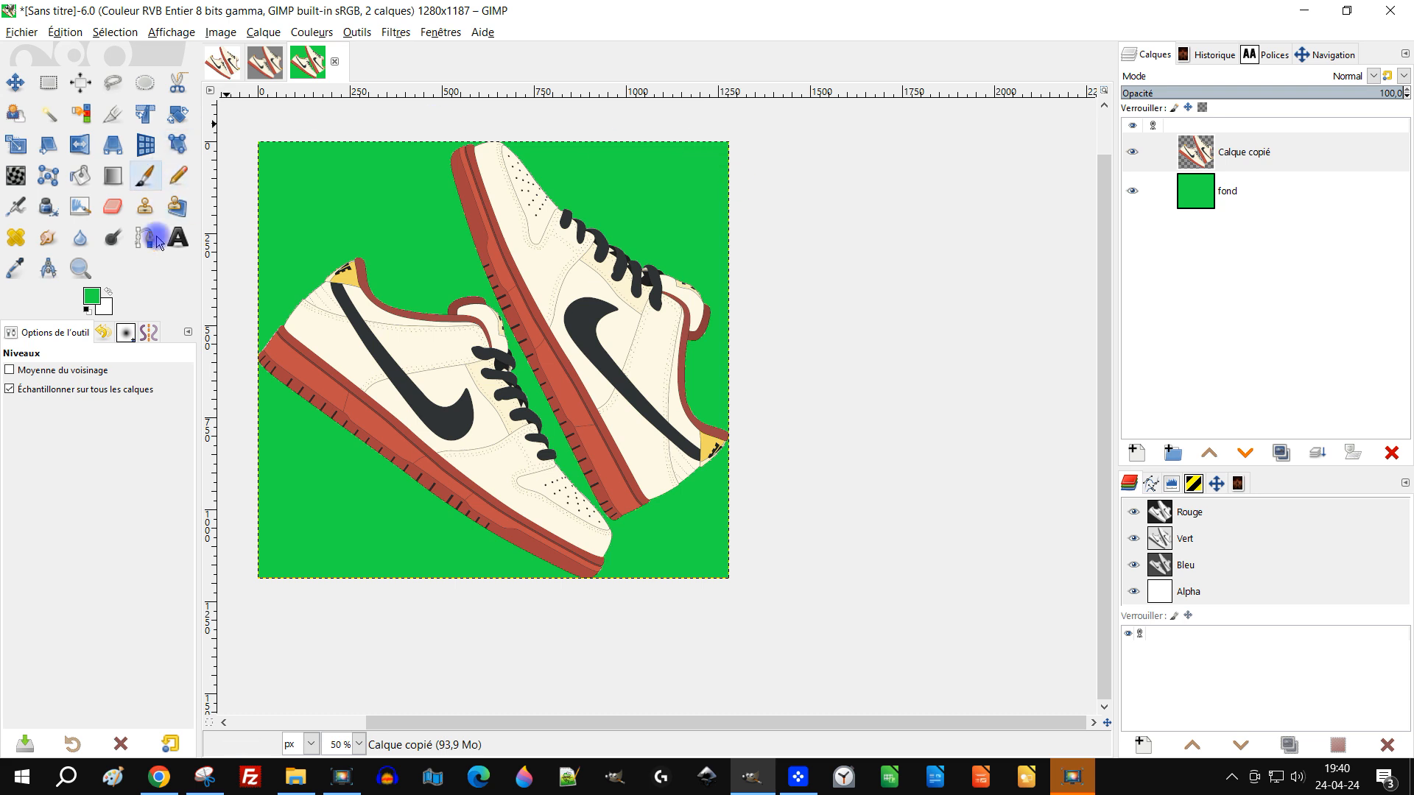
pyautogui.click(81, 267)
pyautogui.moveTo(250, 135); pyautogui.dragTo(626, 541)
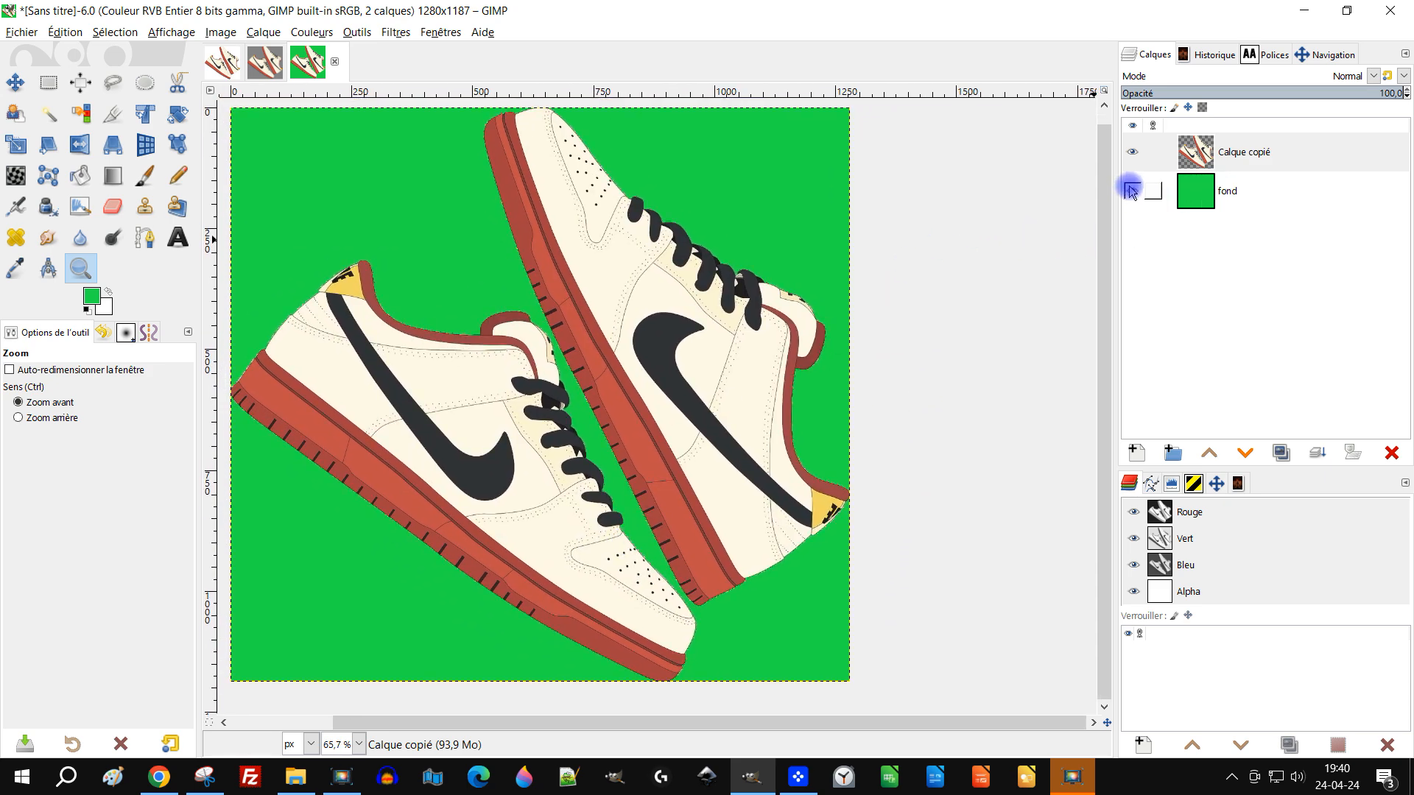